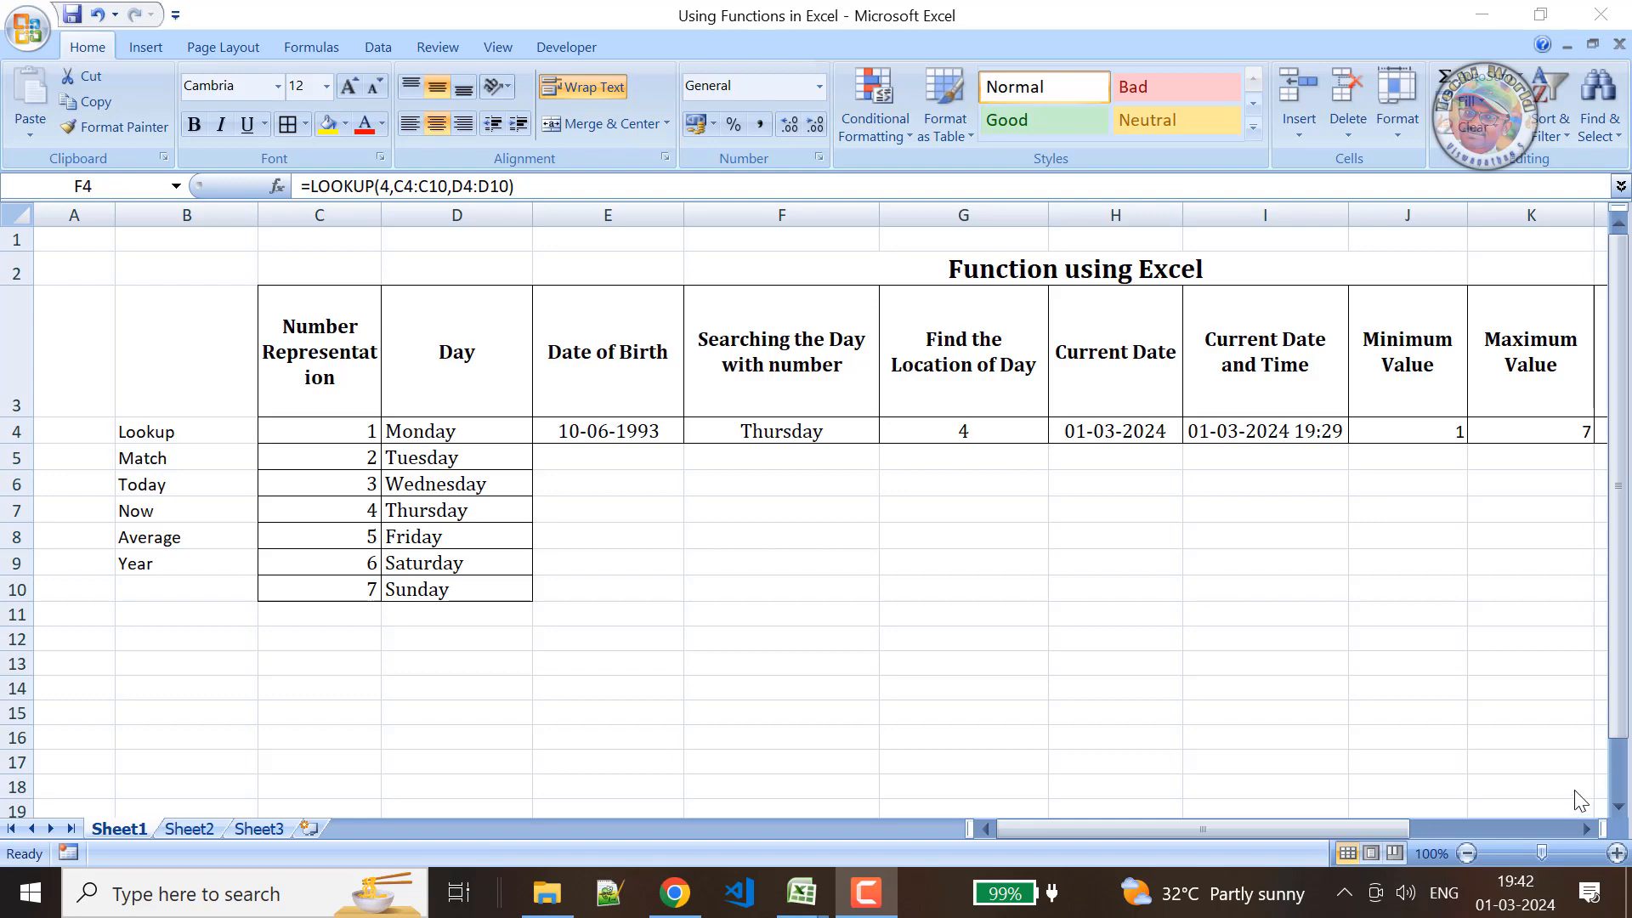
Magnify the function list in column B and tick Lookup, Match, Today, Now, Average and Year in red.
left_click(204, 435)
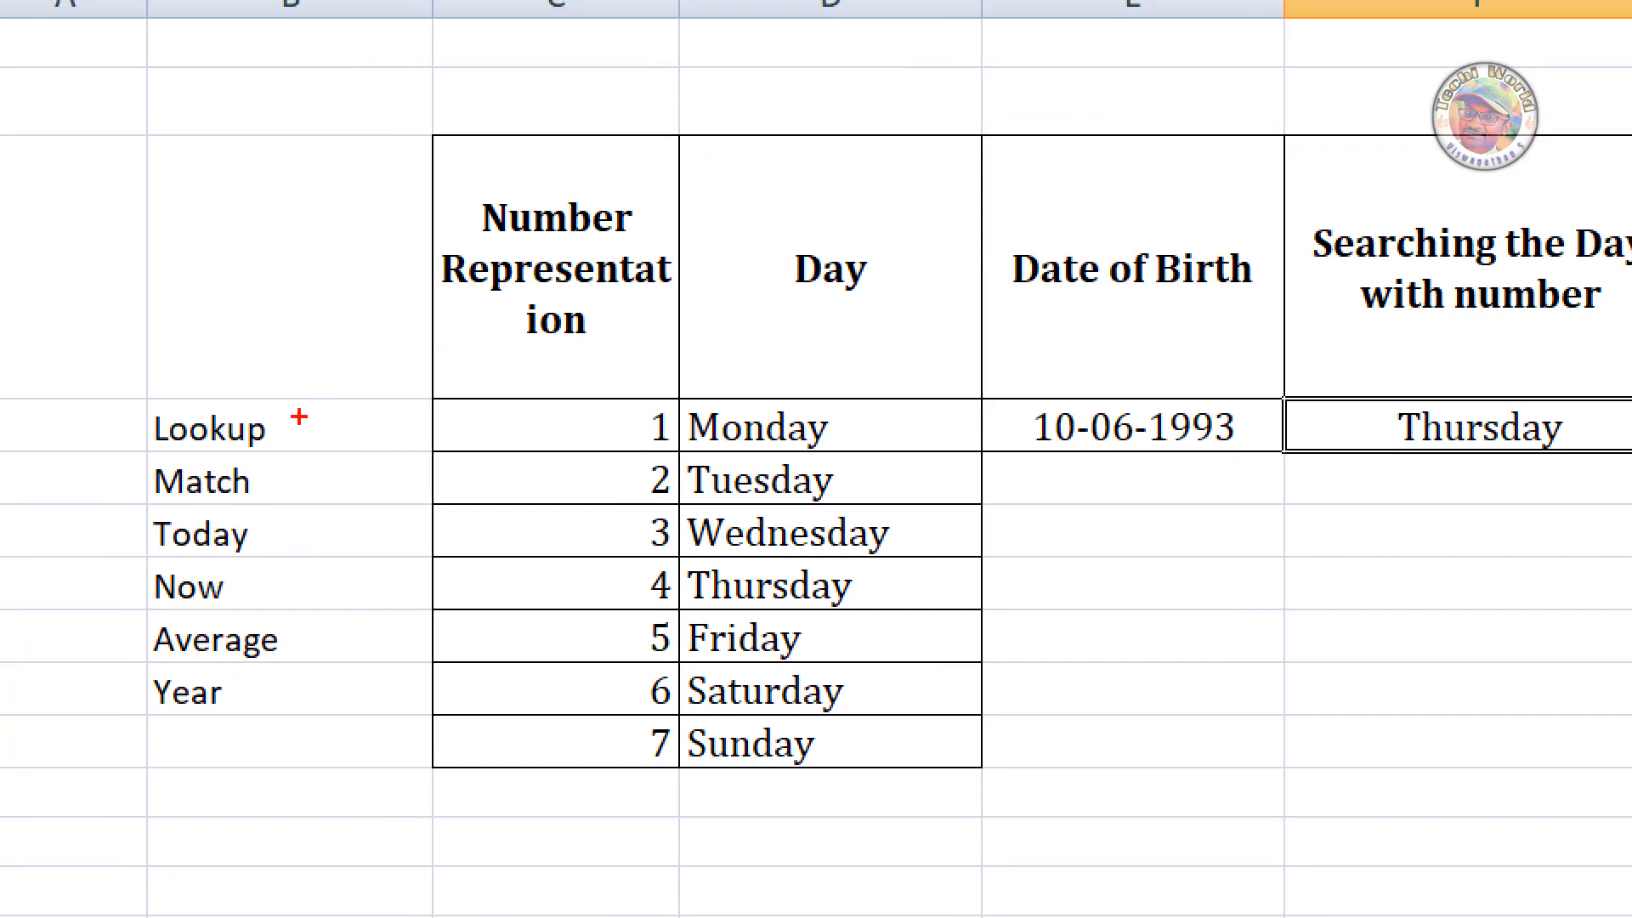
left_click_drag(298, 418, 371, 404)
left_click_drag(259, 478, 334, 476)
left_click_drag(252, 535, 317, 531)
left_click_drag(245, 583, 297, 566)
left_click_drag(292, 643, 363, 612)
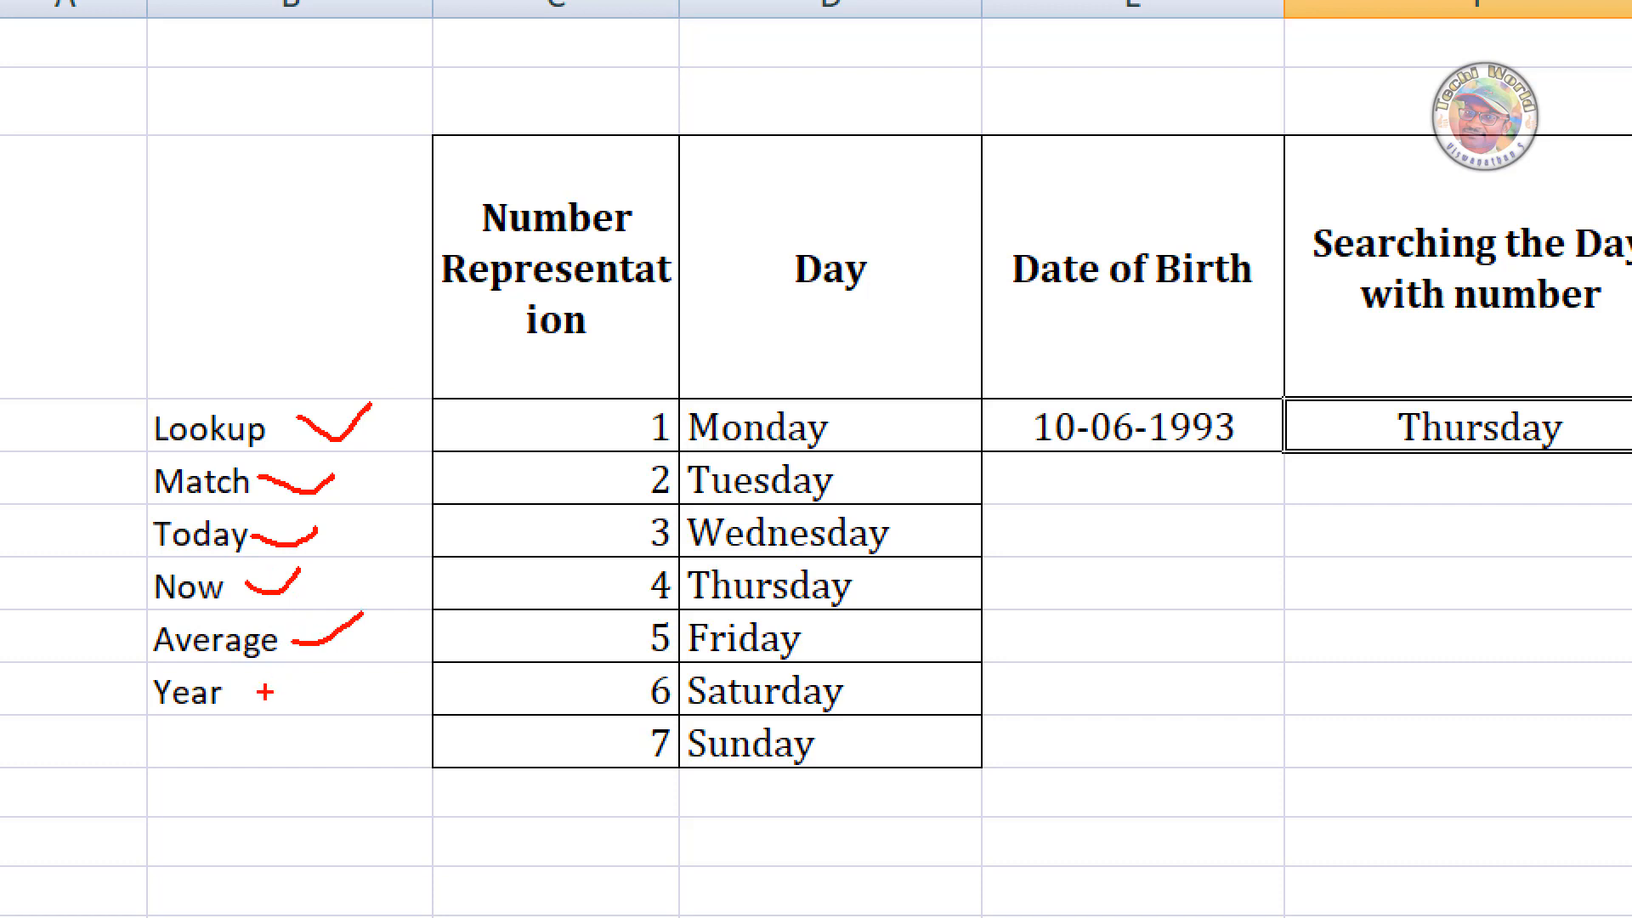
left_click_drag(258, 696, 315, 685)
key("Escape")
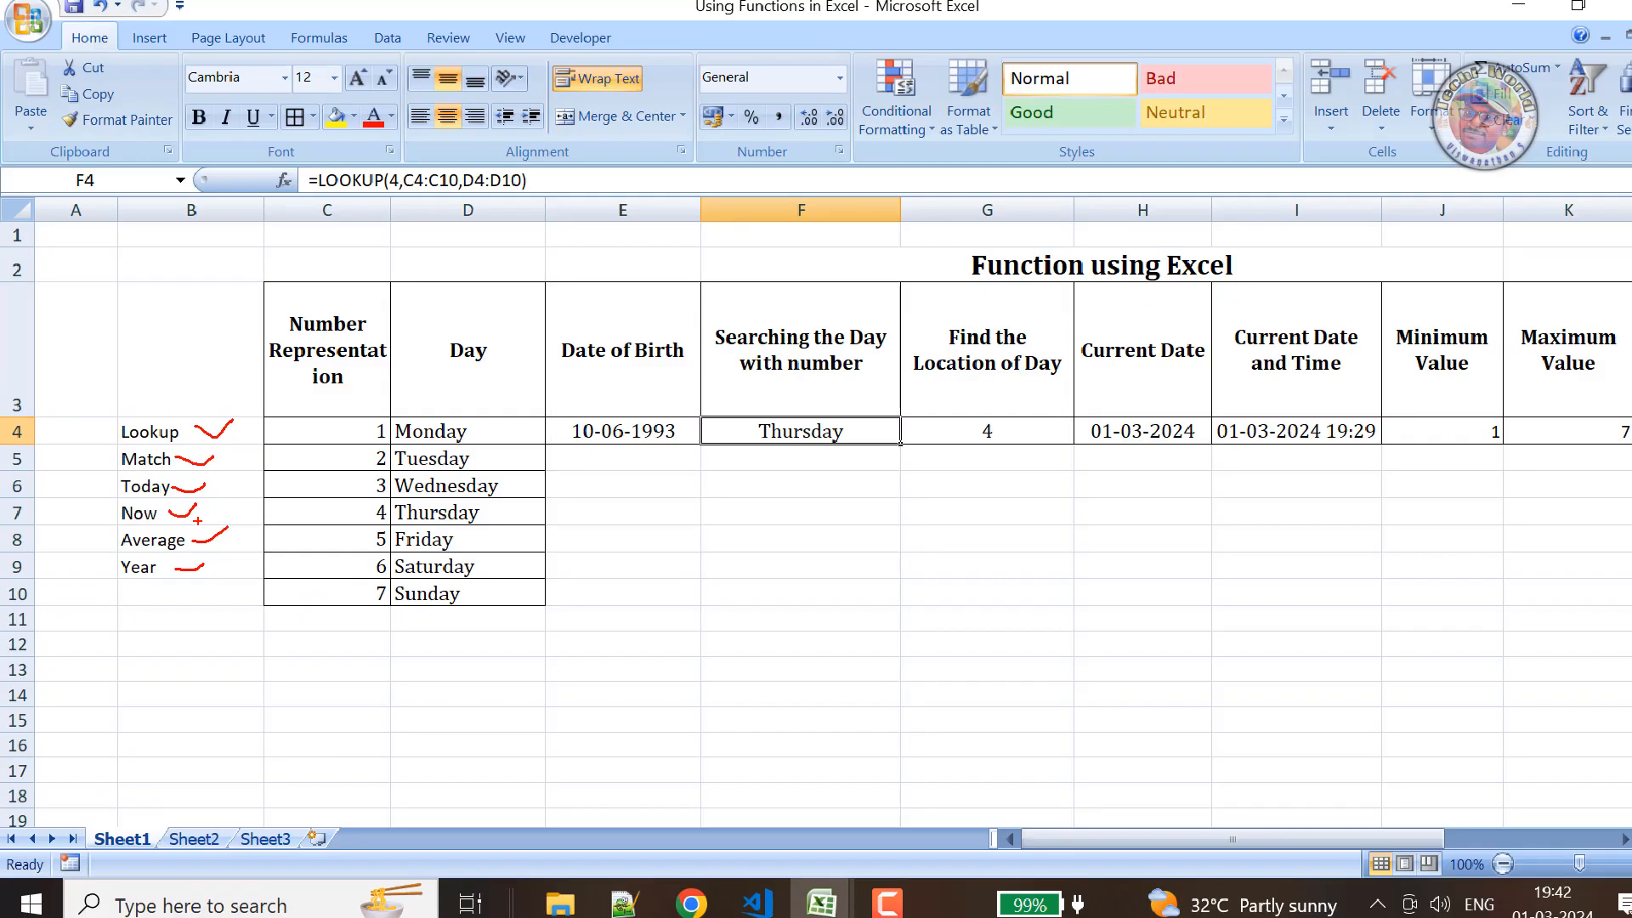
Magnify the table, outline the Number Representation, Day and Date of Birth columns in red, and circle the date of birth entry.
key("ctrl+1")
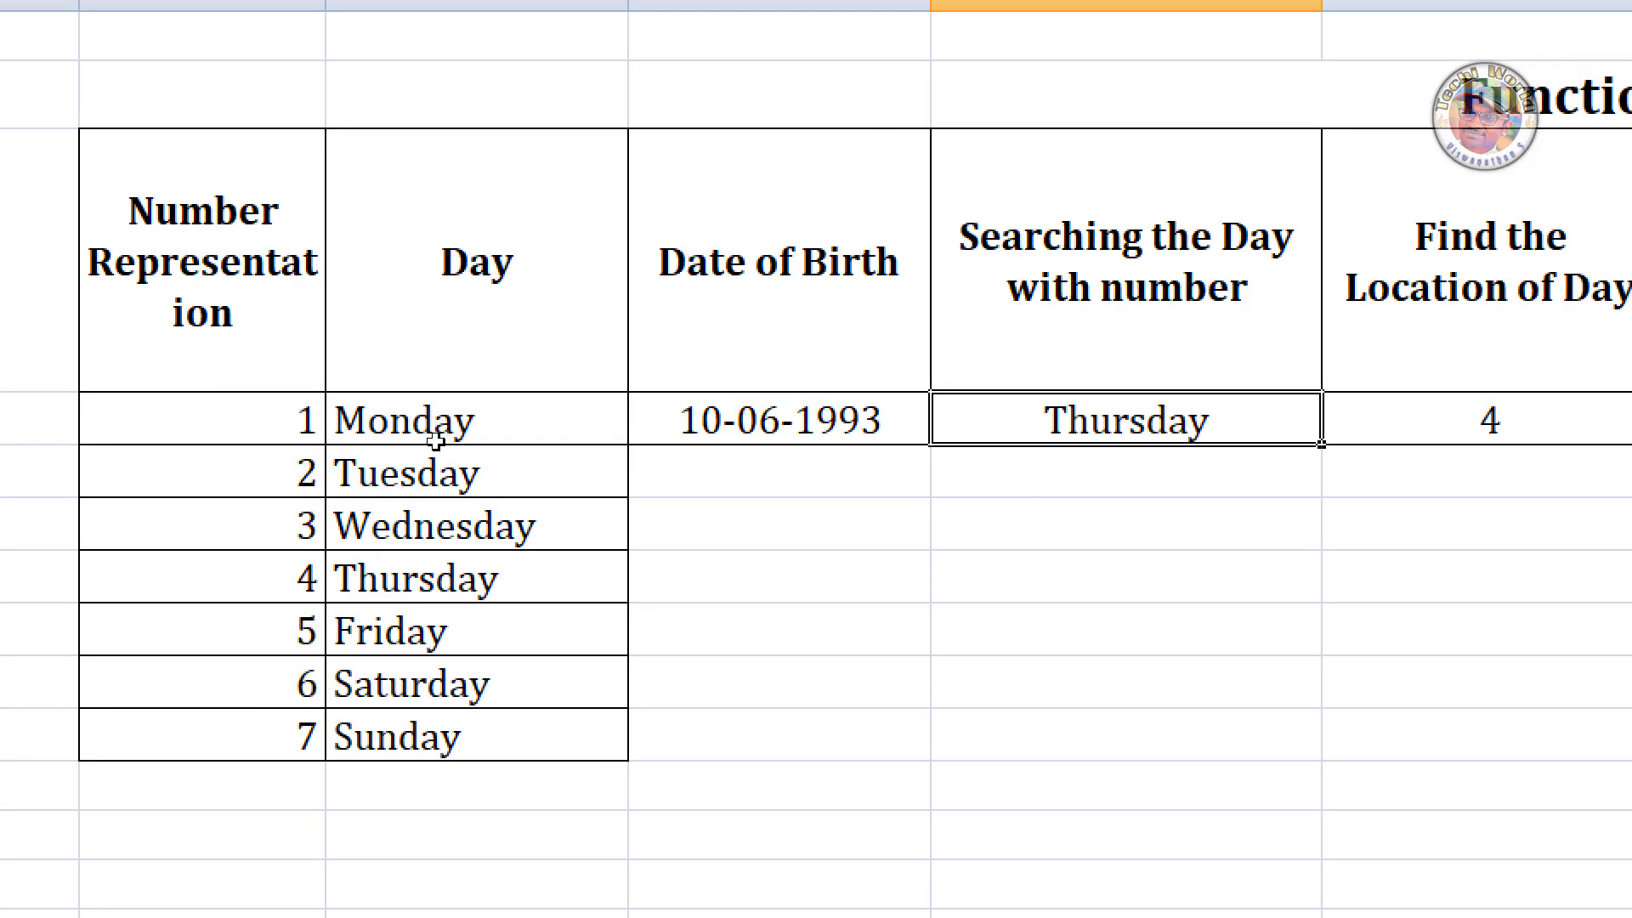
left_click(398, 451)
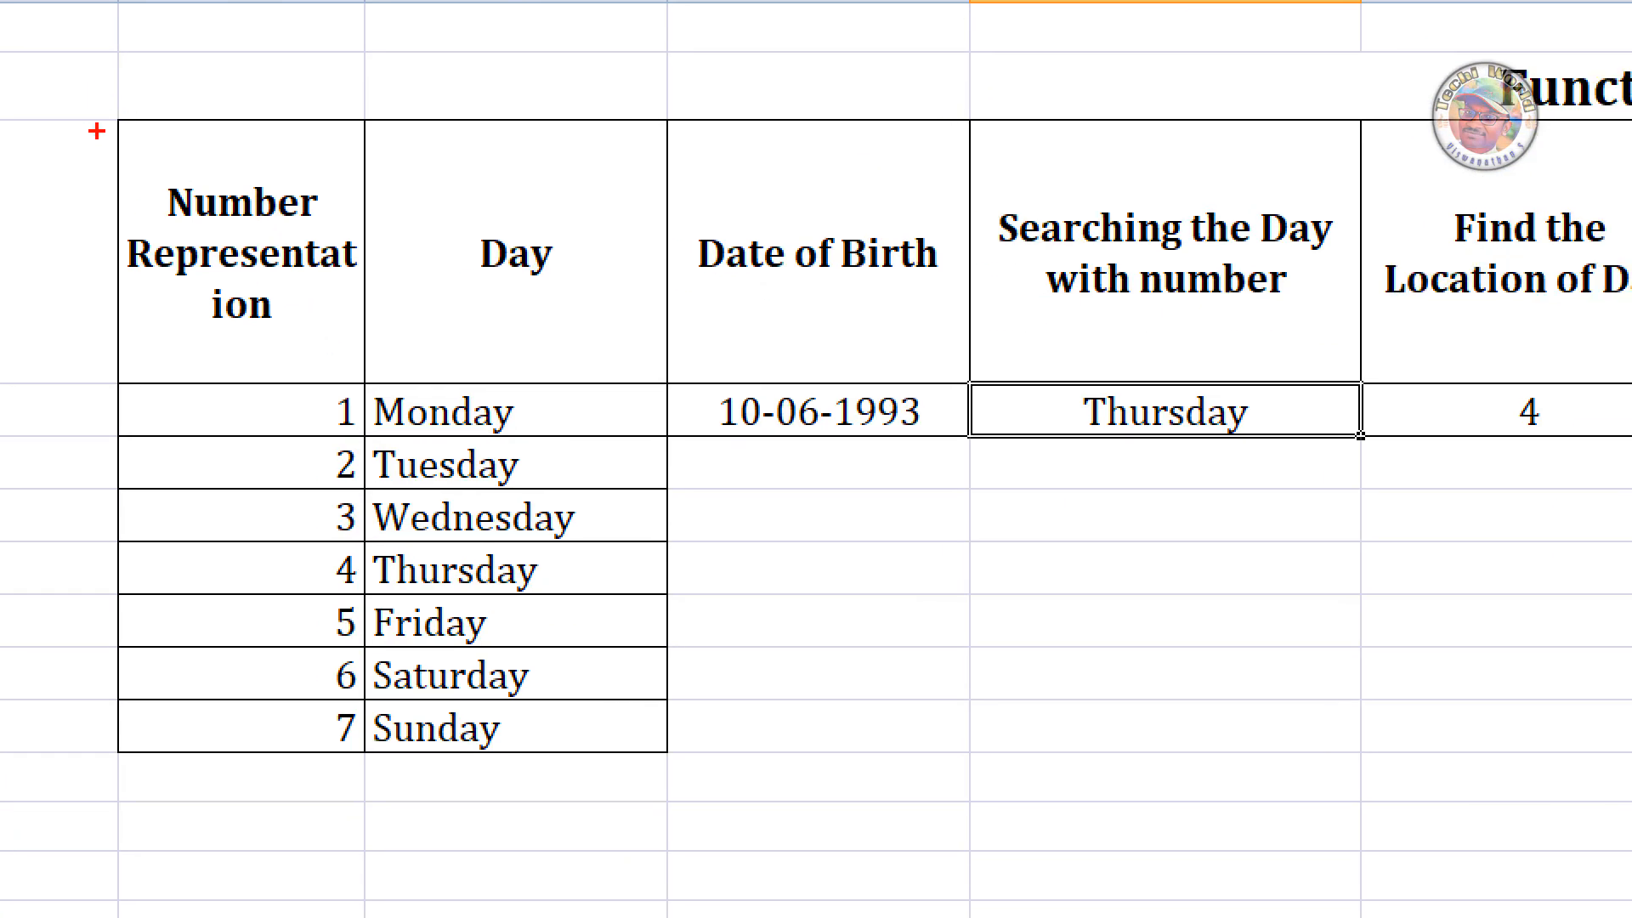
mouse_move(111, 126)
left_mouse_down()
mouse_move(1051, 124)
mouse_move(973, 293)
mouse_move(975, 516)
mouse_move(943, 821)
mouse_move(228, 844)
mouse_move(109, 357)
mouse_move(103, 104)
left_mouse_up()
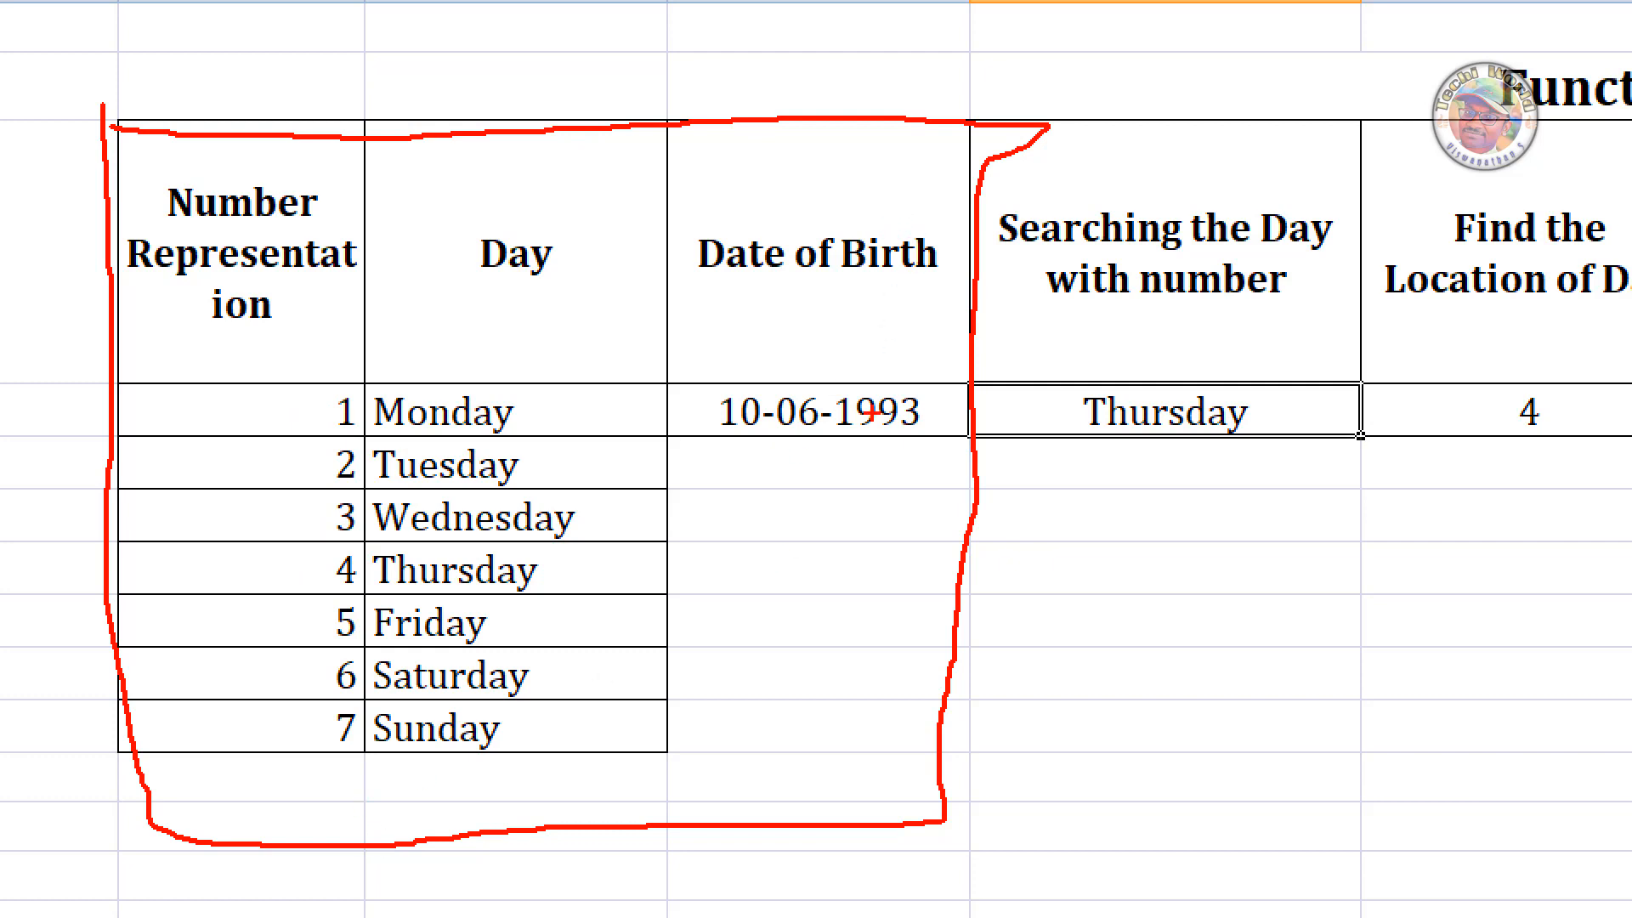
mouse_move(939, 389)
left_mouse_down()
mouse_move(939, 433)
mouse_move(629, 416)
mouse_move(952, 423)
left_mouse_up()
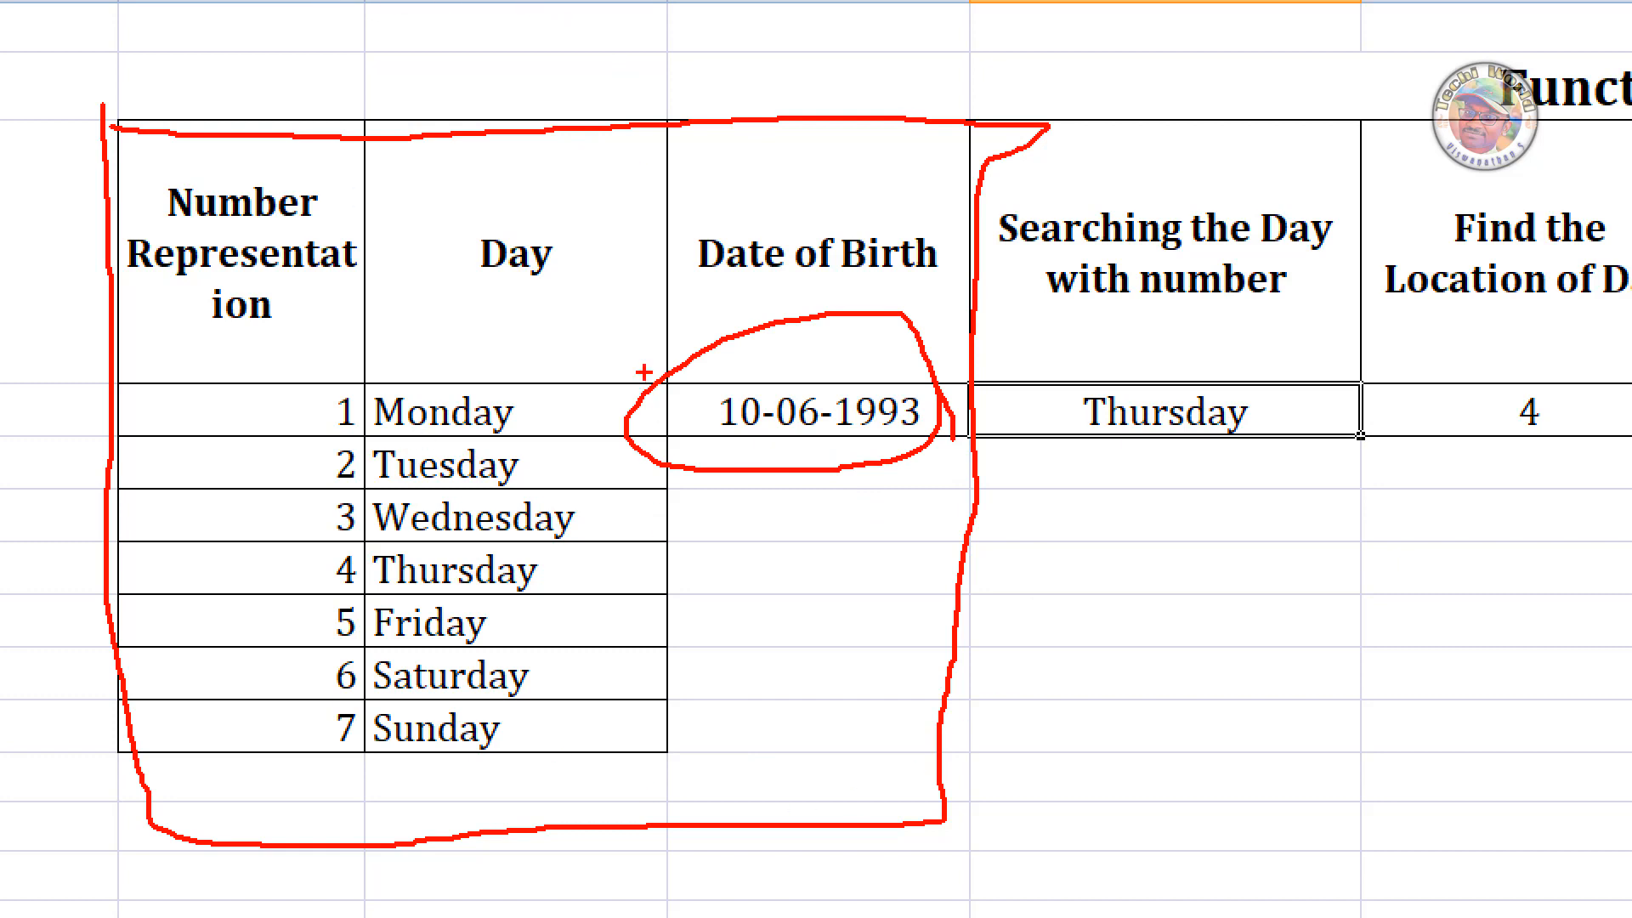
key("Escape")
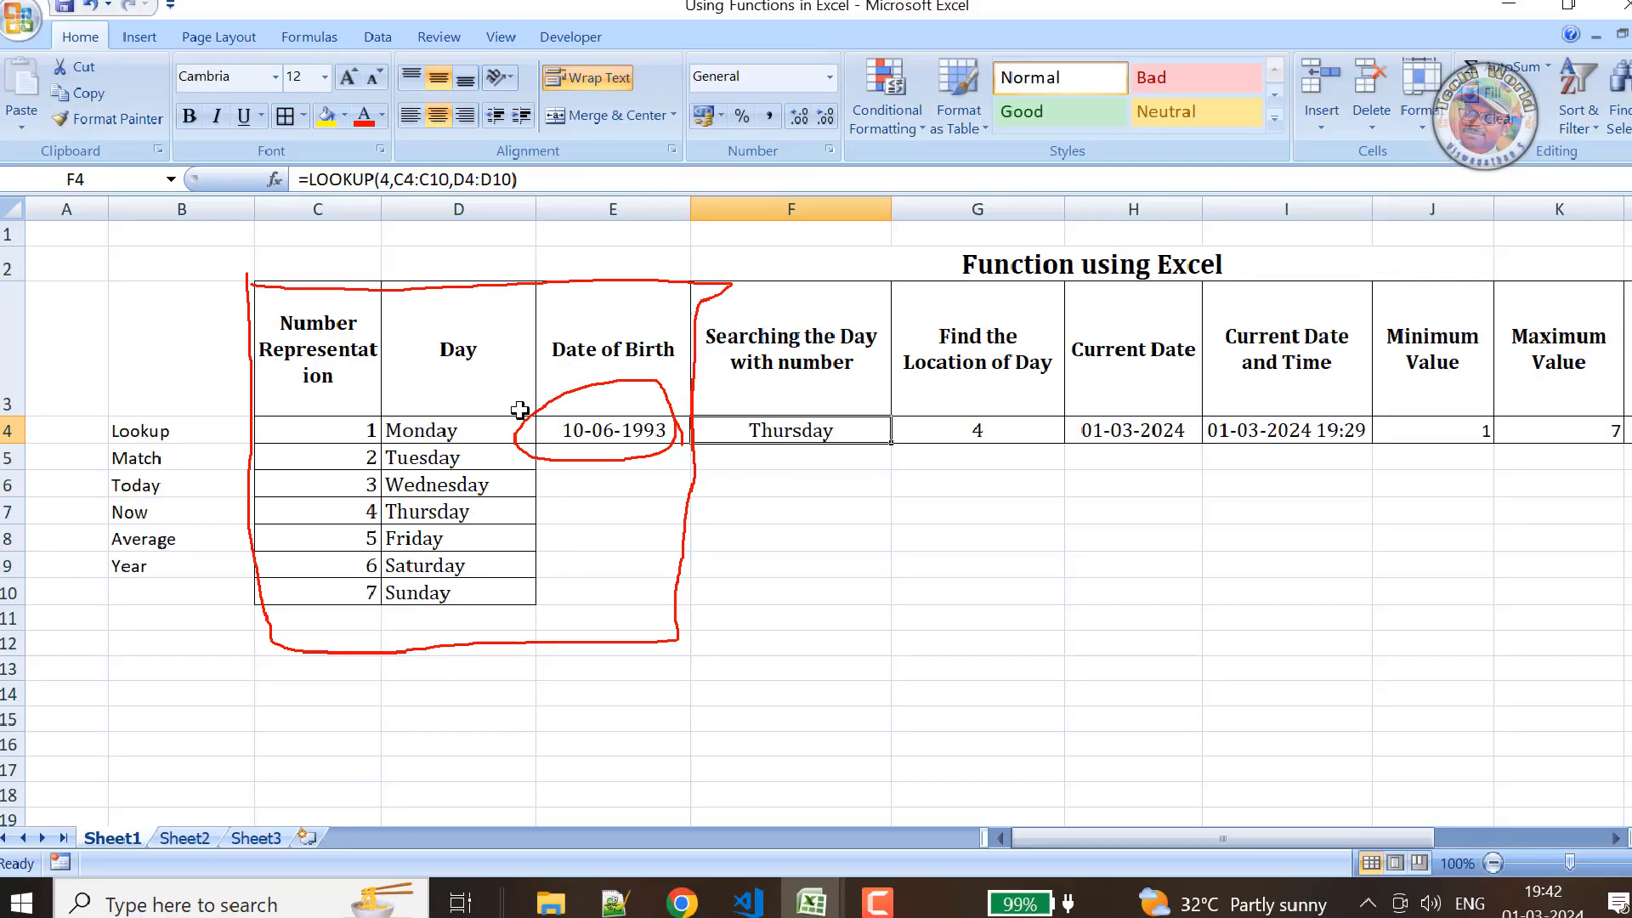
Tick Lookup in the magnified function list and underline the "Searching the Day with number" heading in red.
key("ctrl+1")
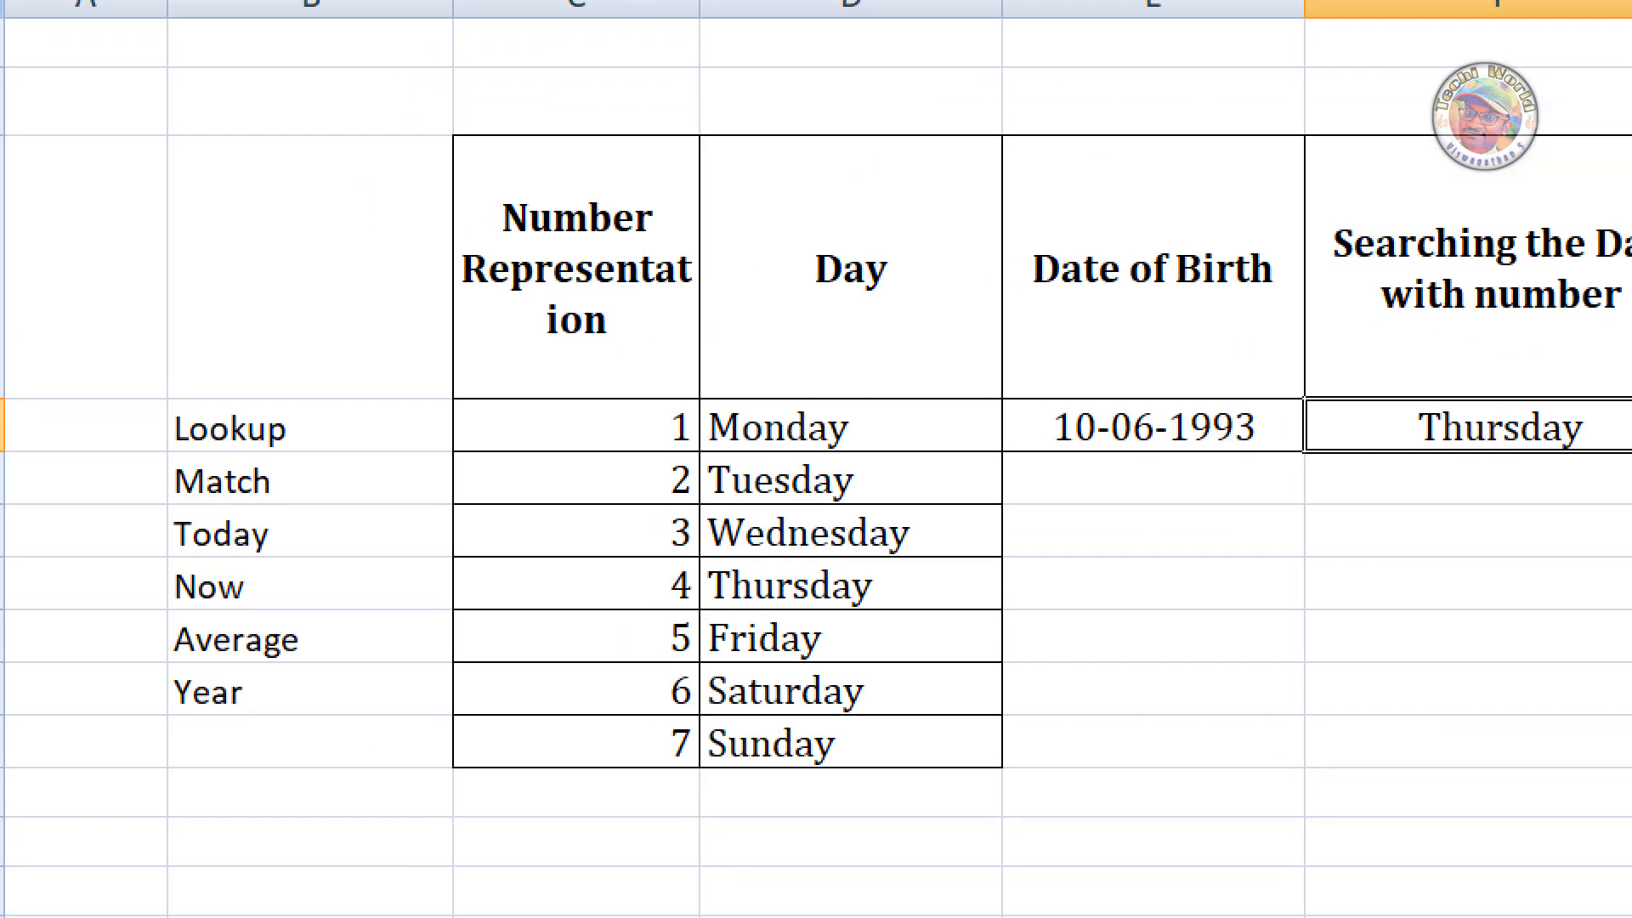
left_click(204, 443)
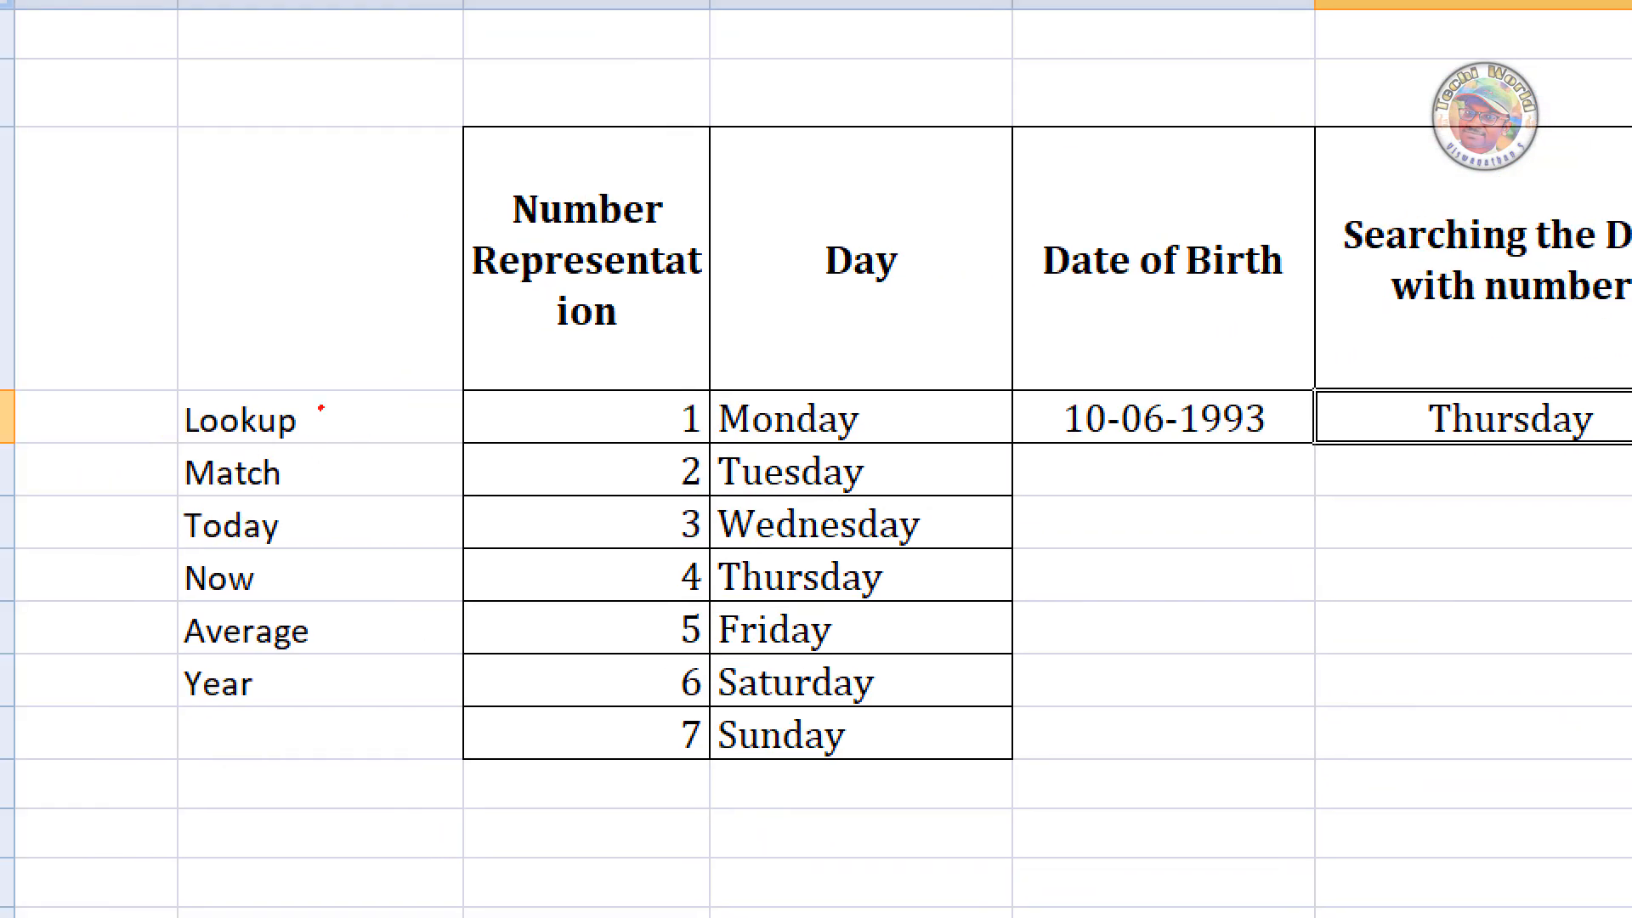
left_click_drag(320, 408, 393, 381)
key("Escape")
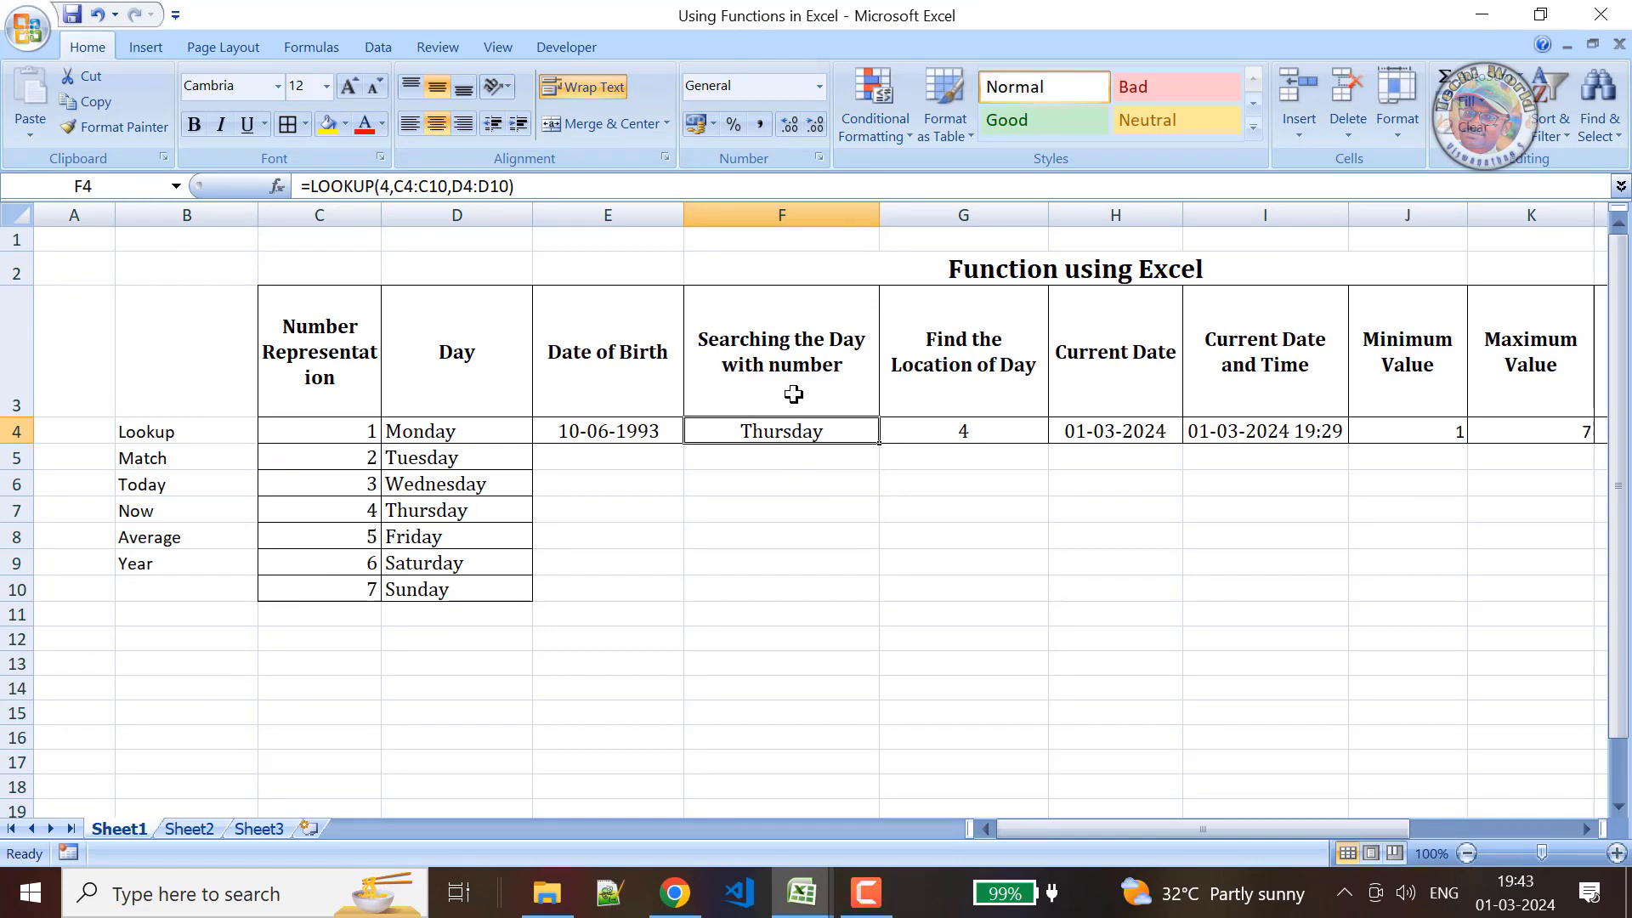
key("ctrl+1")
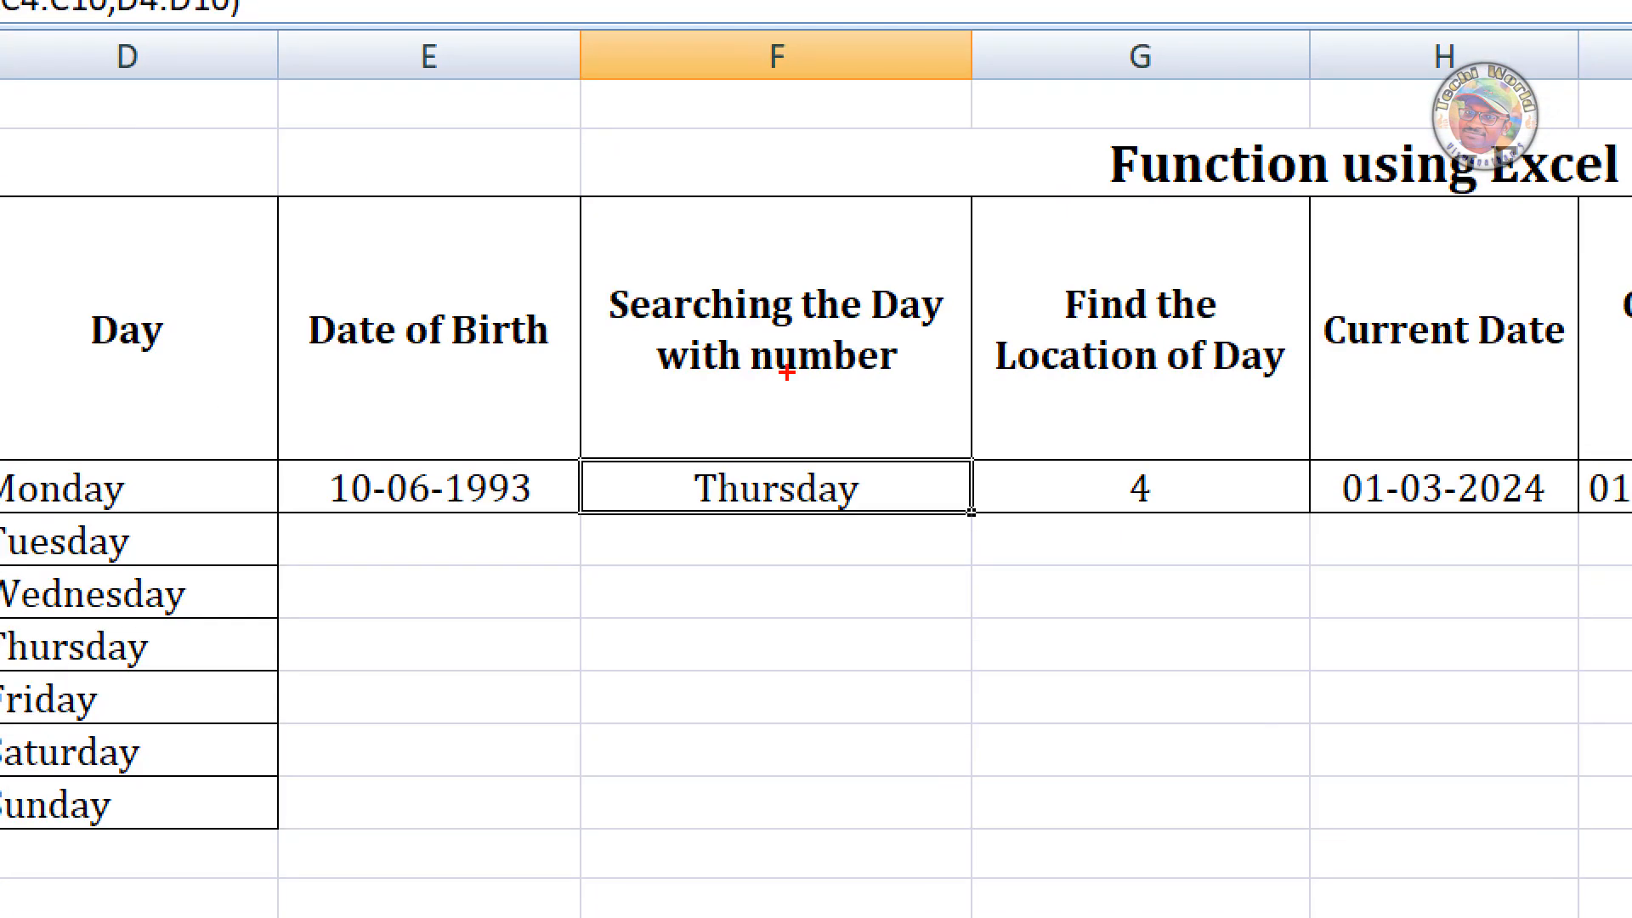
left_click_drag(608, 408, 905, 405)
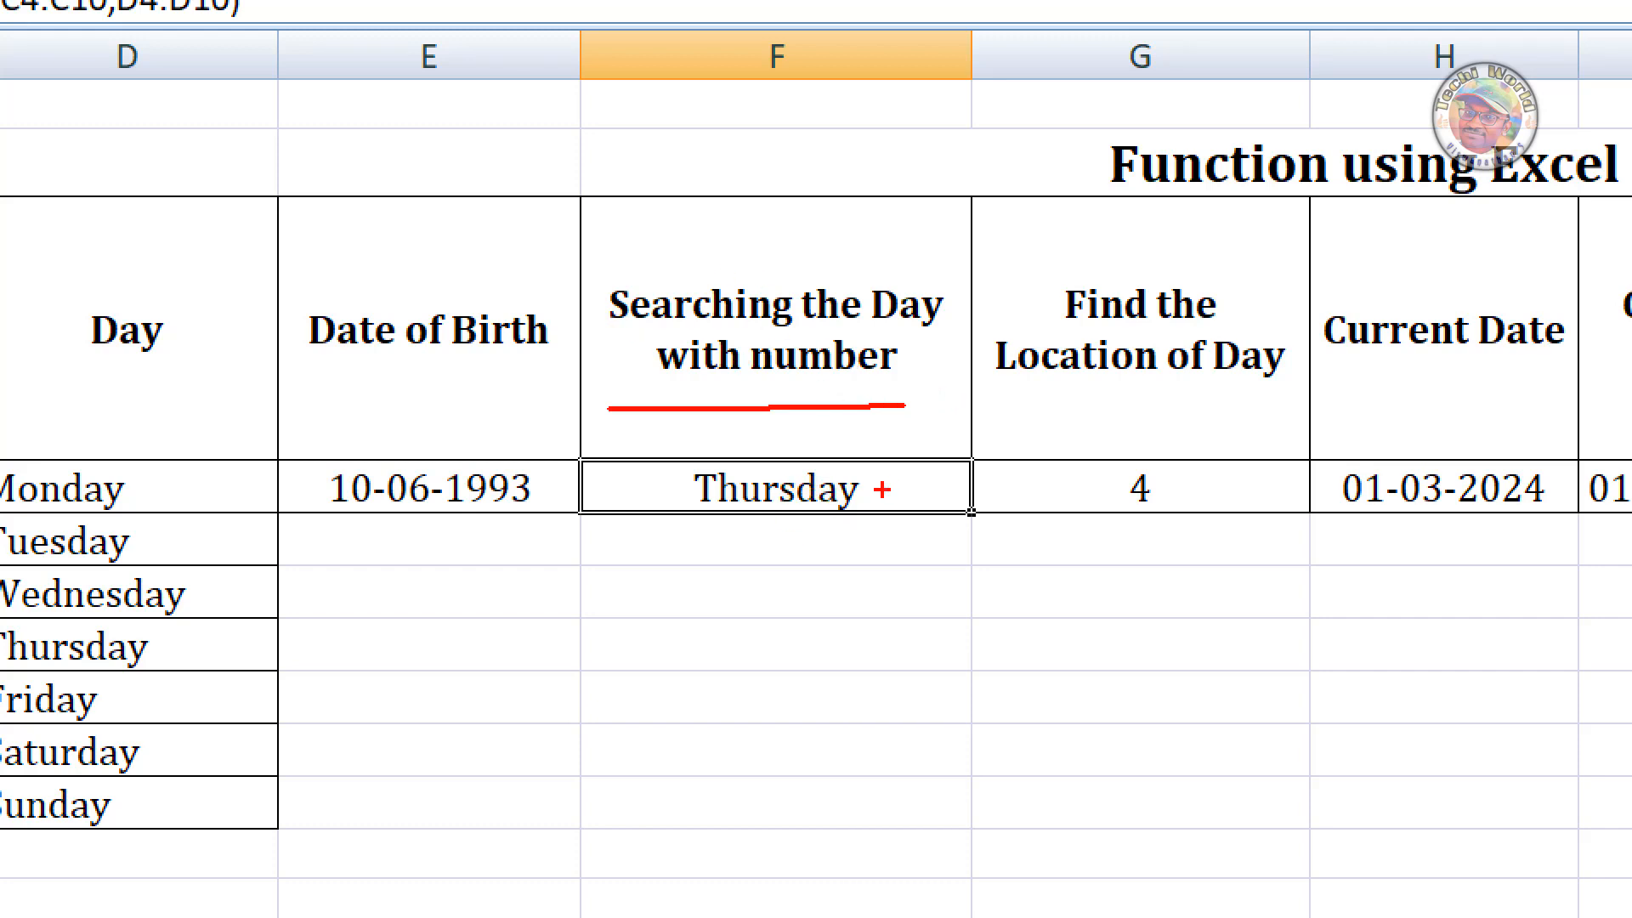
key("Escape")
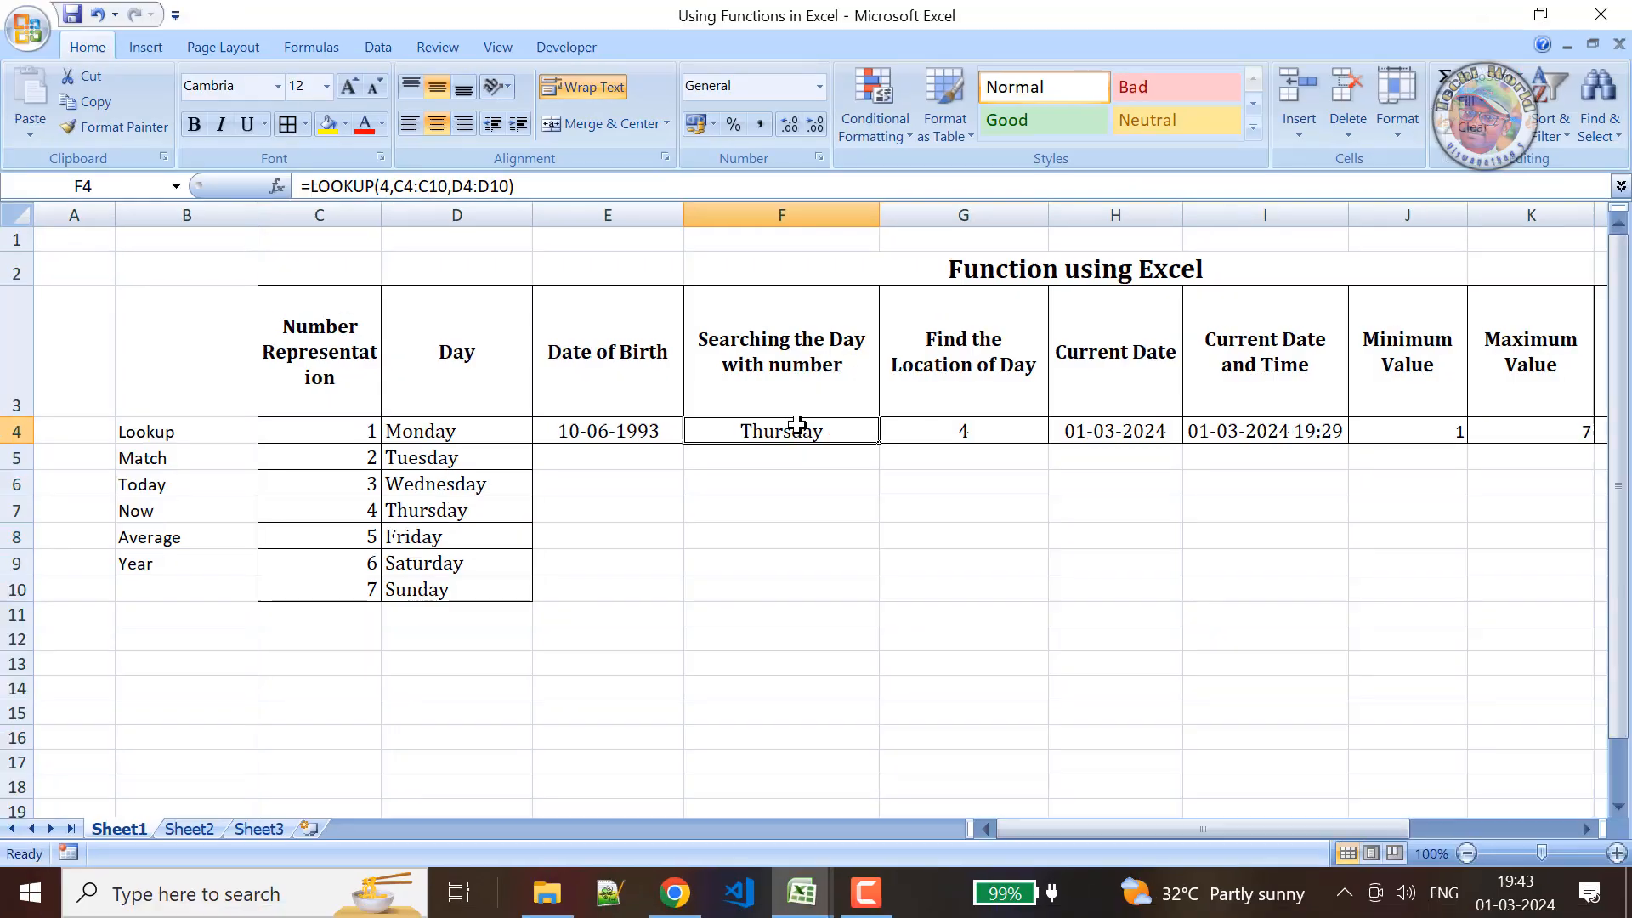
Examine the LOOKUP formula of cell F4, underlining the function name and marking its arguments 4, C4:C10 and D4:D10 in red.
left_click(808, 477)
left_click(799, 432)
key("ctrl+1")
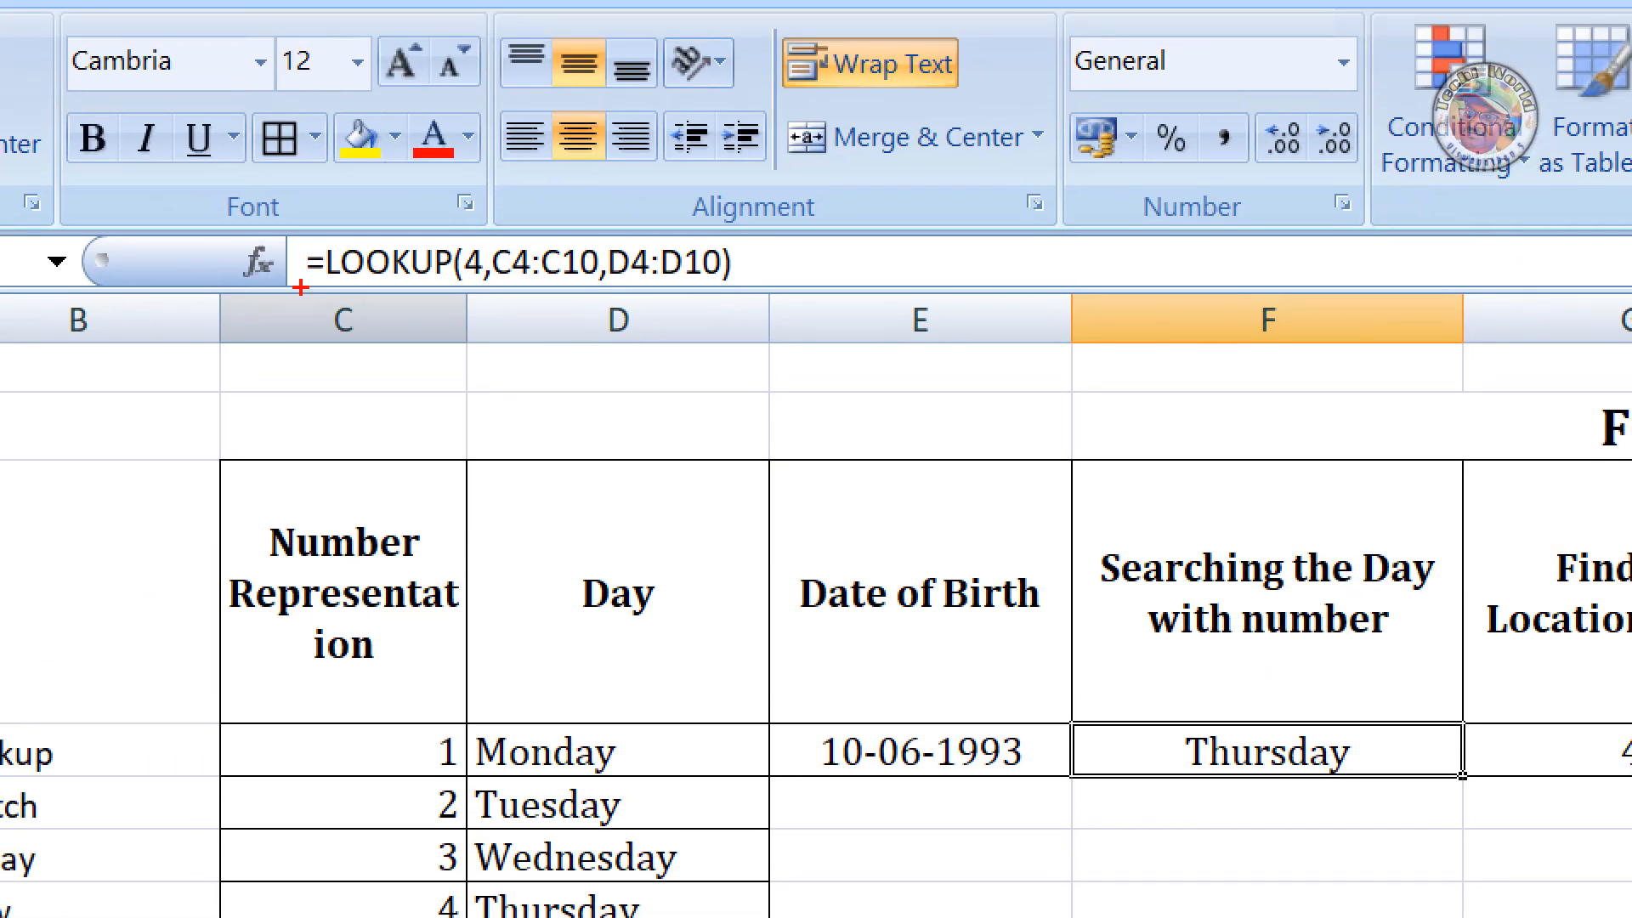
left_click_drag(295, 287, 445, 281)
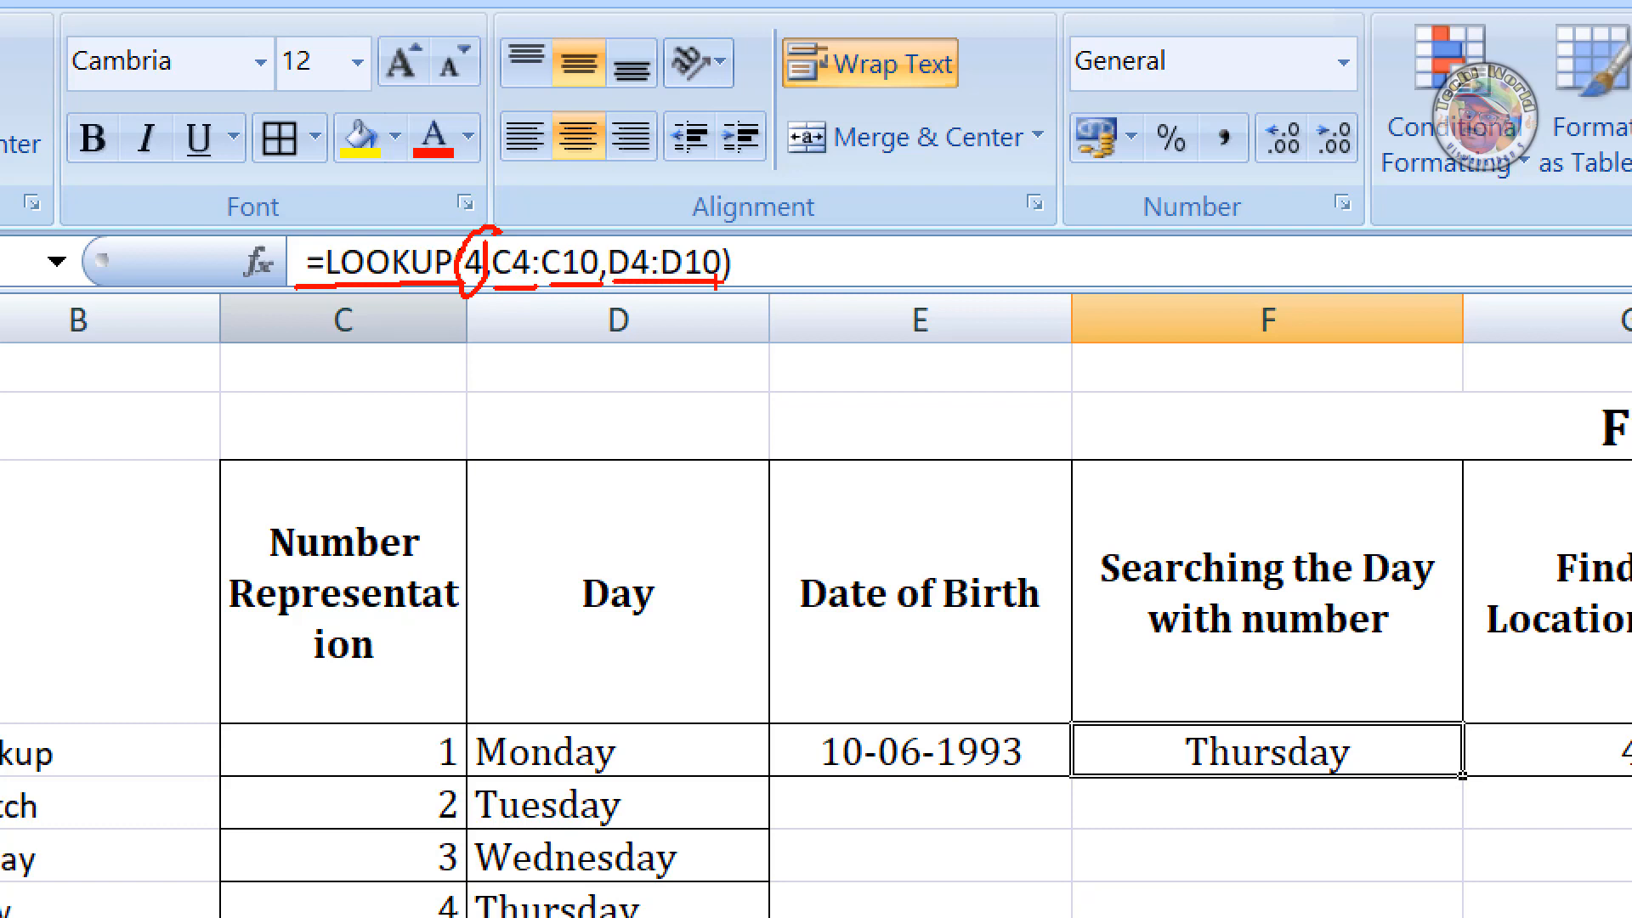
mouse_move(646, 223)
left_mouse_down()
mouse_move(668, 232)
mouse_move(712, 191)
left_mouse_up()
left_click_drag(537, 221, 558, 230)
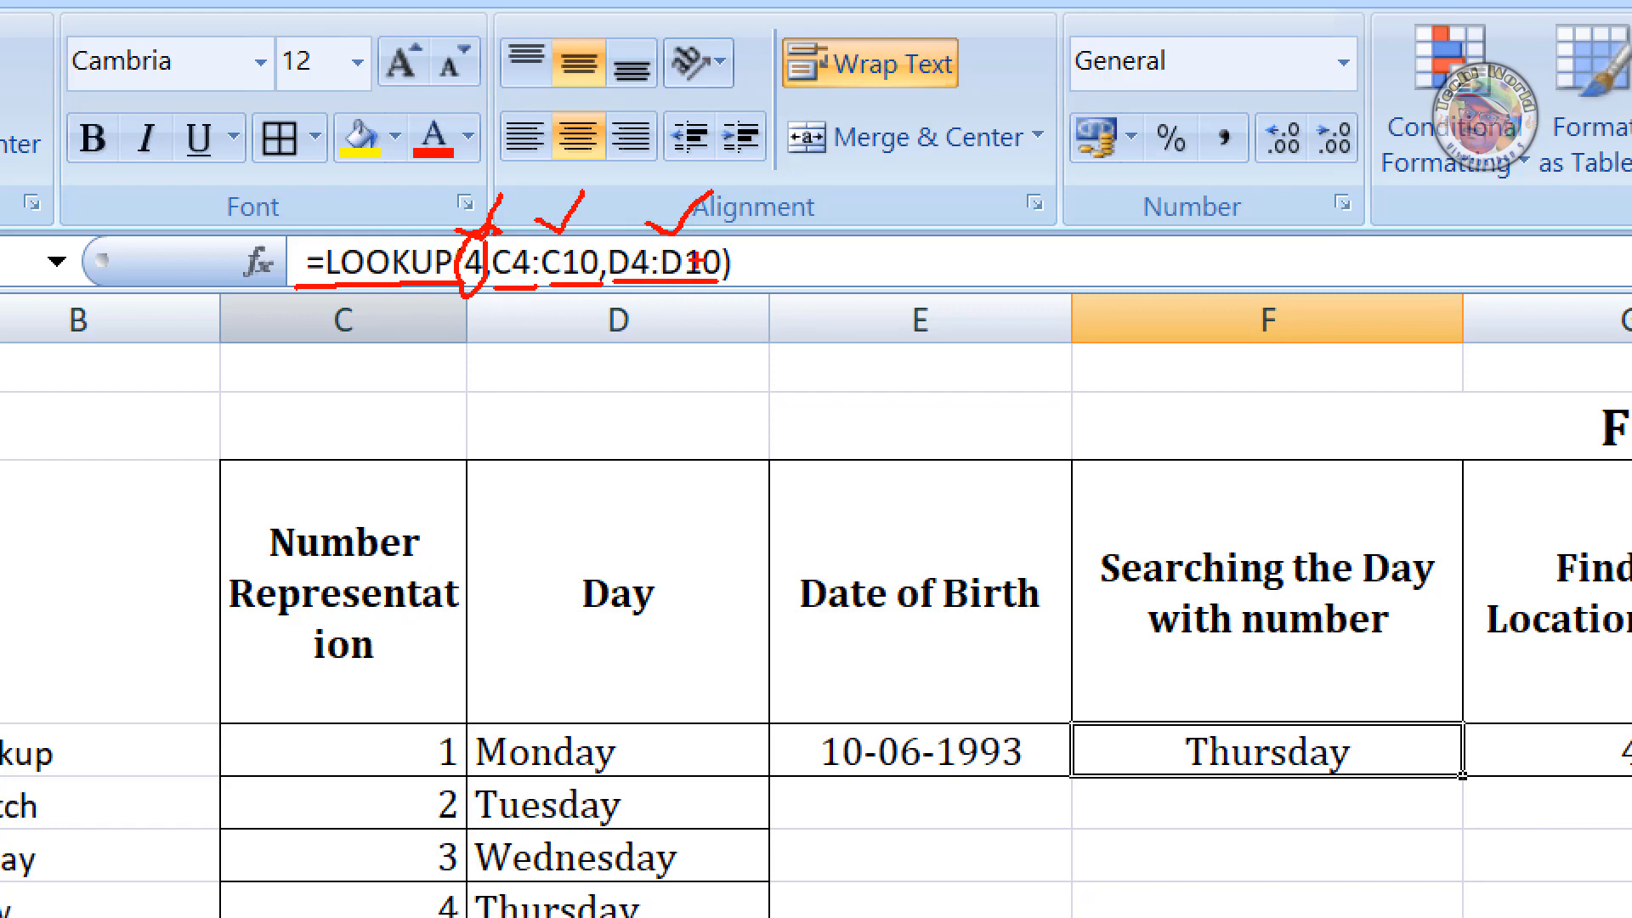
key("Escape")
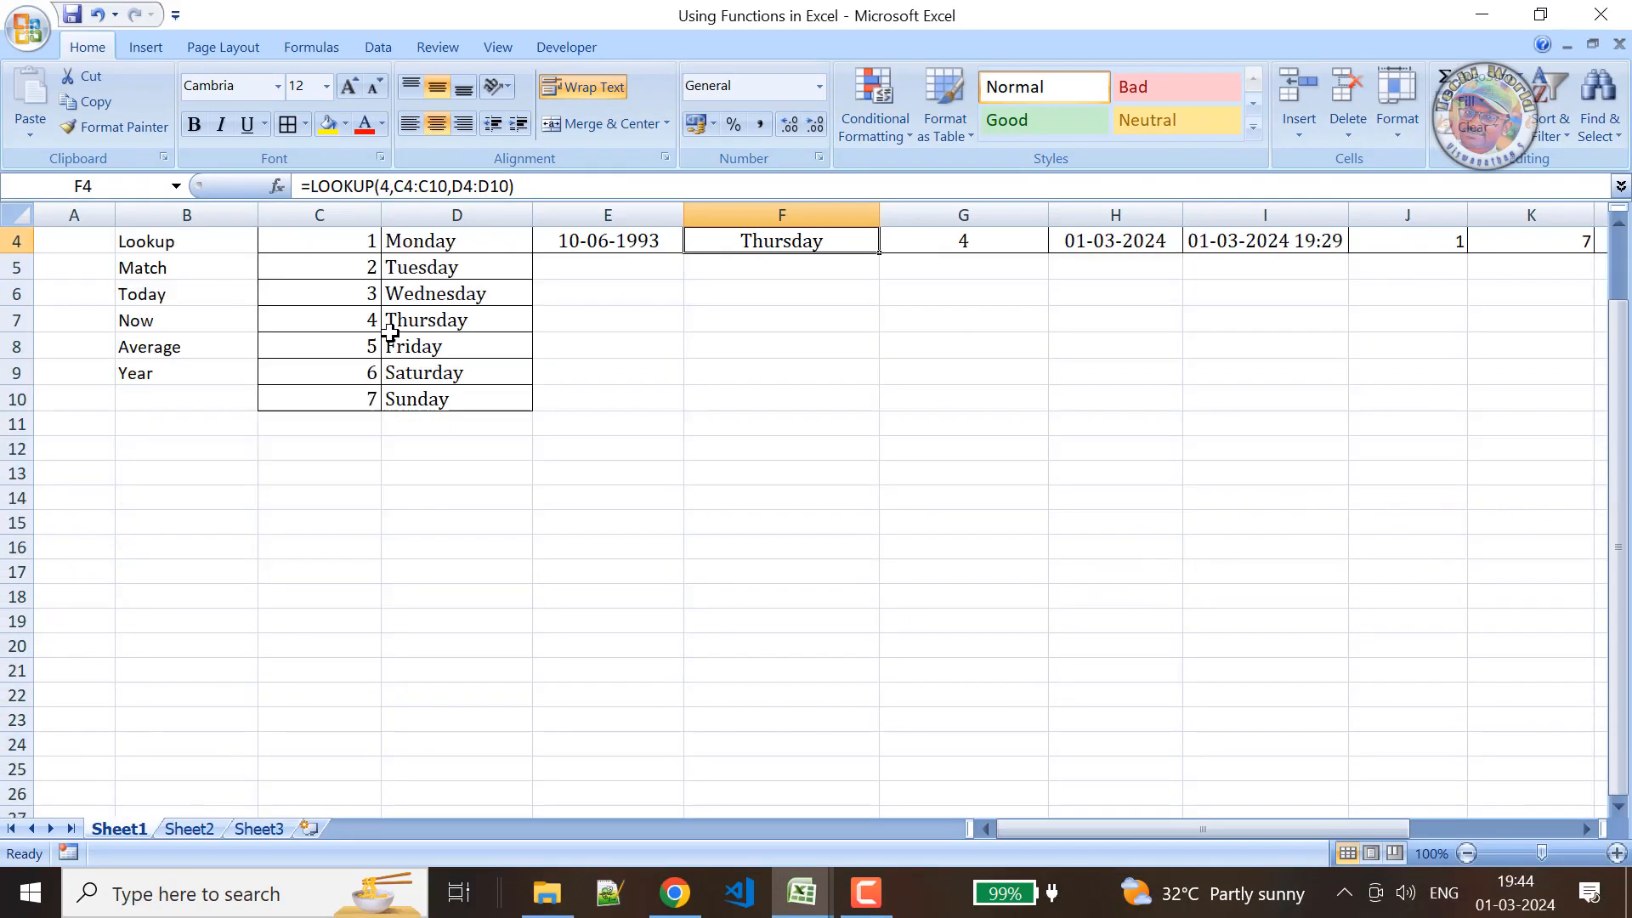
Annotate how the LOOKUP arguments relate to the number and day columns, tracing 4 to Thursday and on to cell F4.
scroll(390, 335, "up", 1)
left_click_drag(1621, 433, 1622, 474)
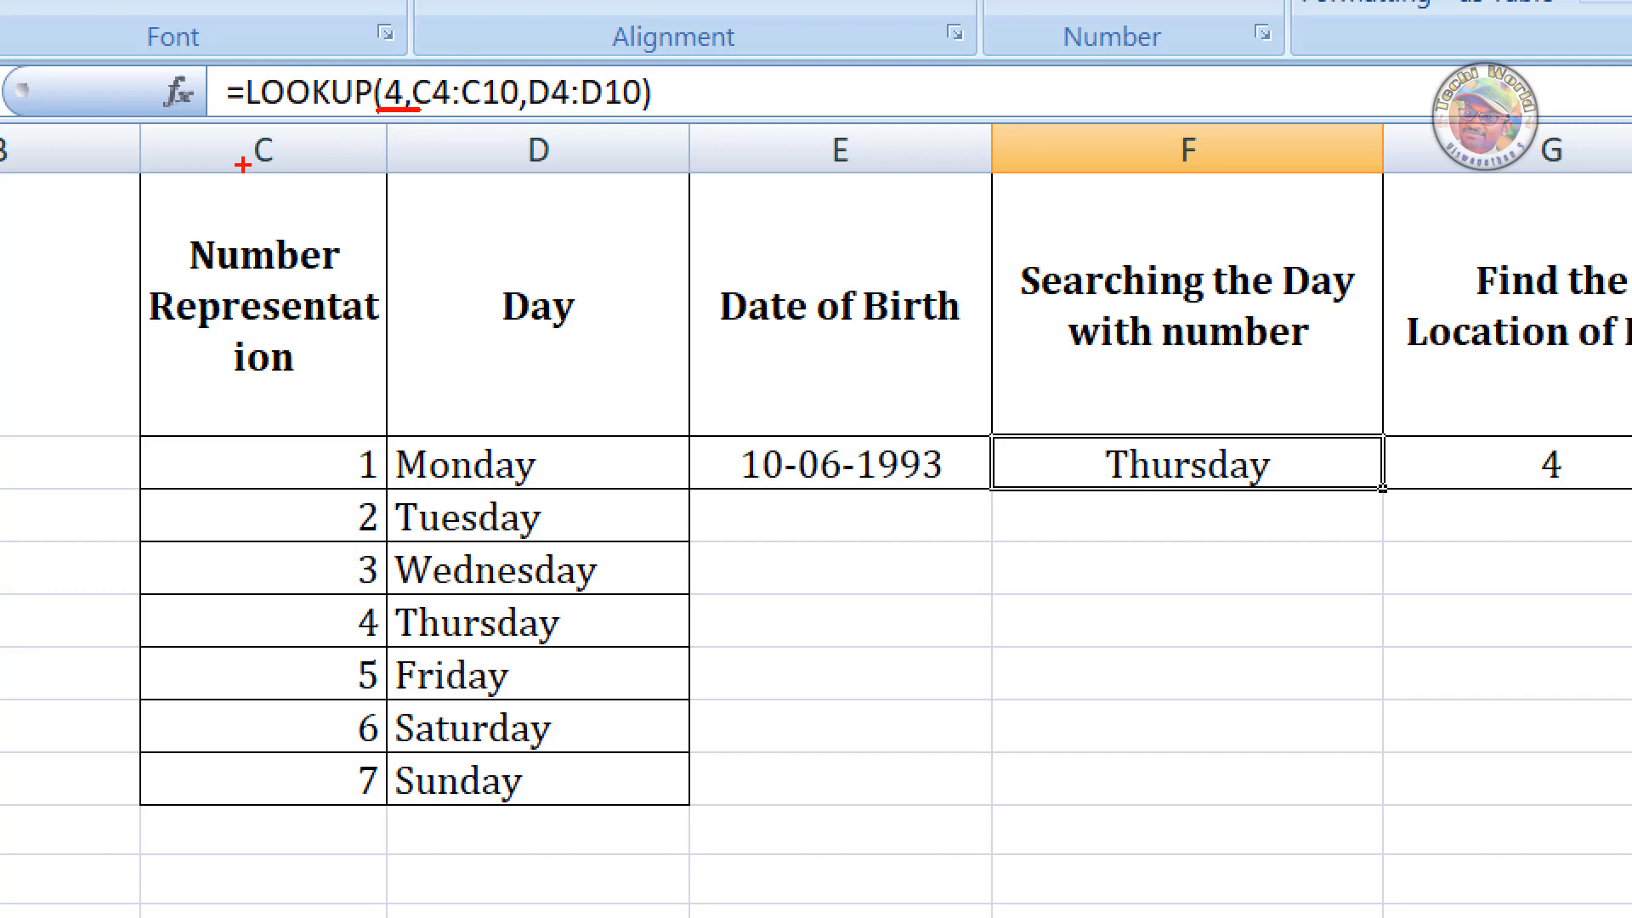
left_click_drag(243, 163, 280, 163)
mouse_move(137, 424)
left_mouse_down()
mouse_move(390, 431)
mouse_move(399, 800)
mouse_move(291, 835)
mouse_move(89, 801)
mouse_move(134, 414)
left_mouse_up()
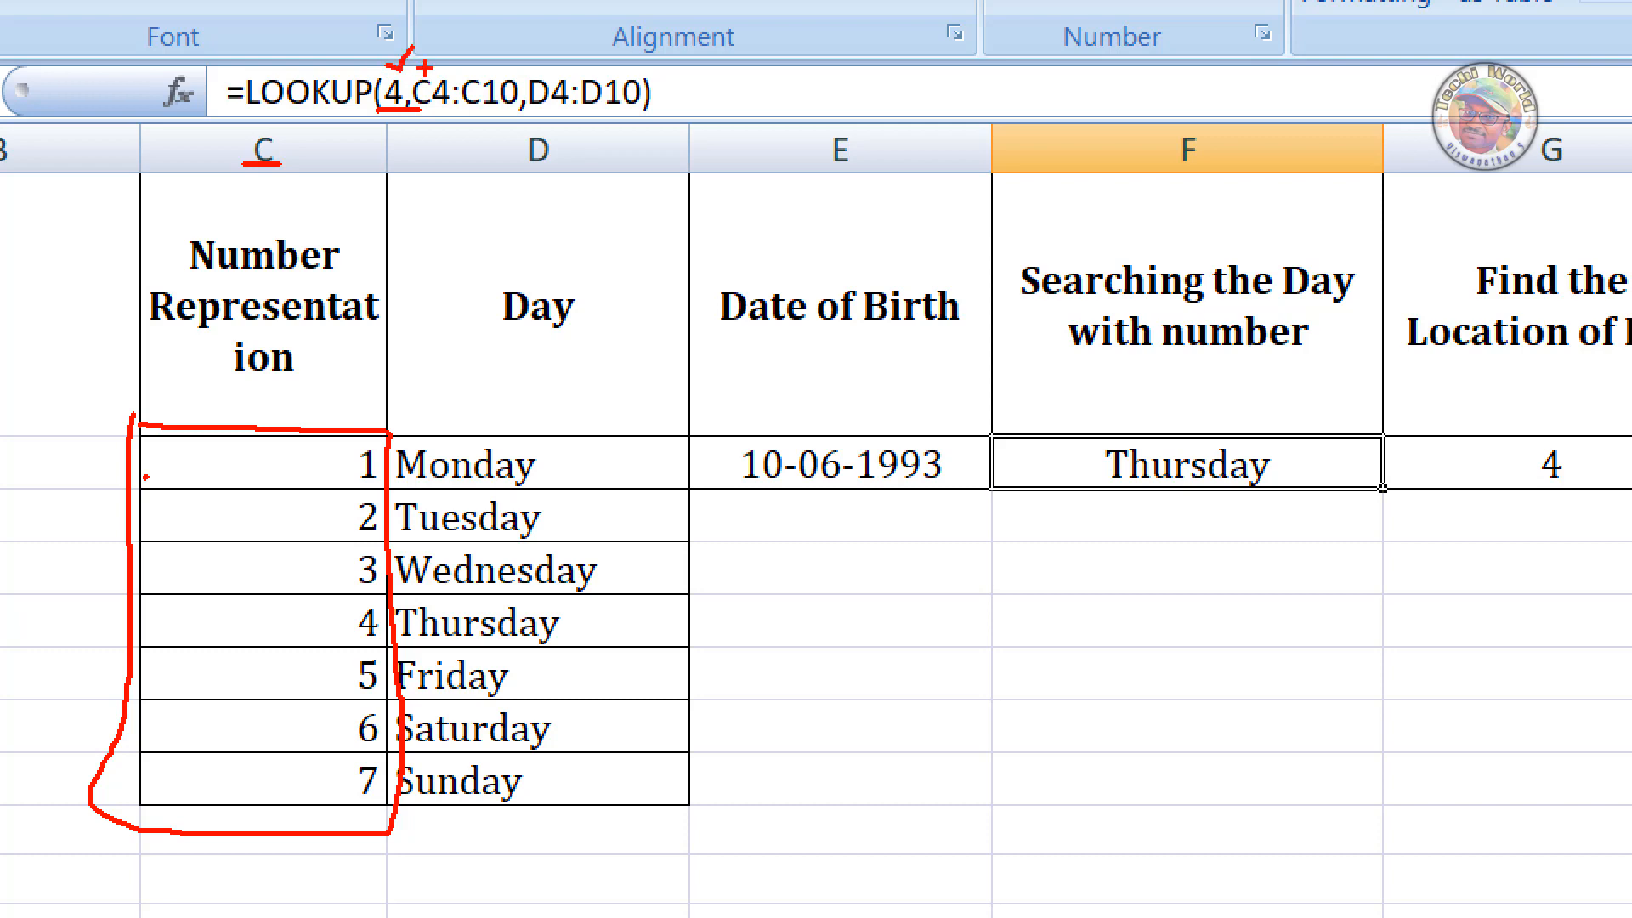
mouse_move(422, 64)
left_mouse_down()
mouse_move(527, 61)
mouse_move(346, 313)
mouse_move(319, 391)
mouse_move(354, 361)
left_mouse_up()
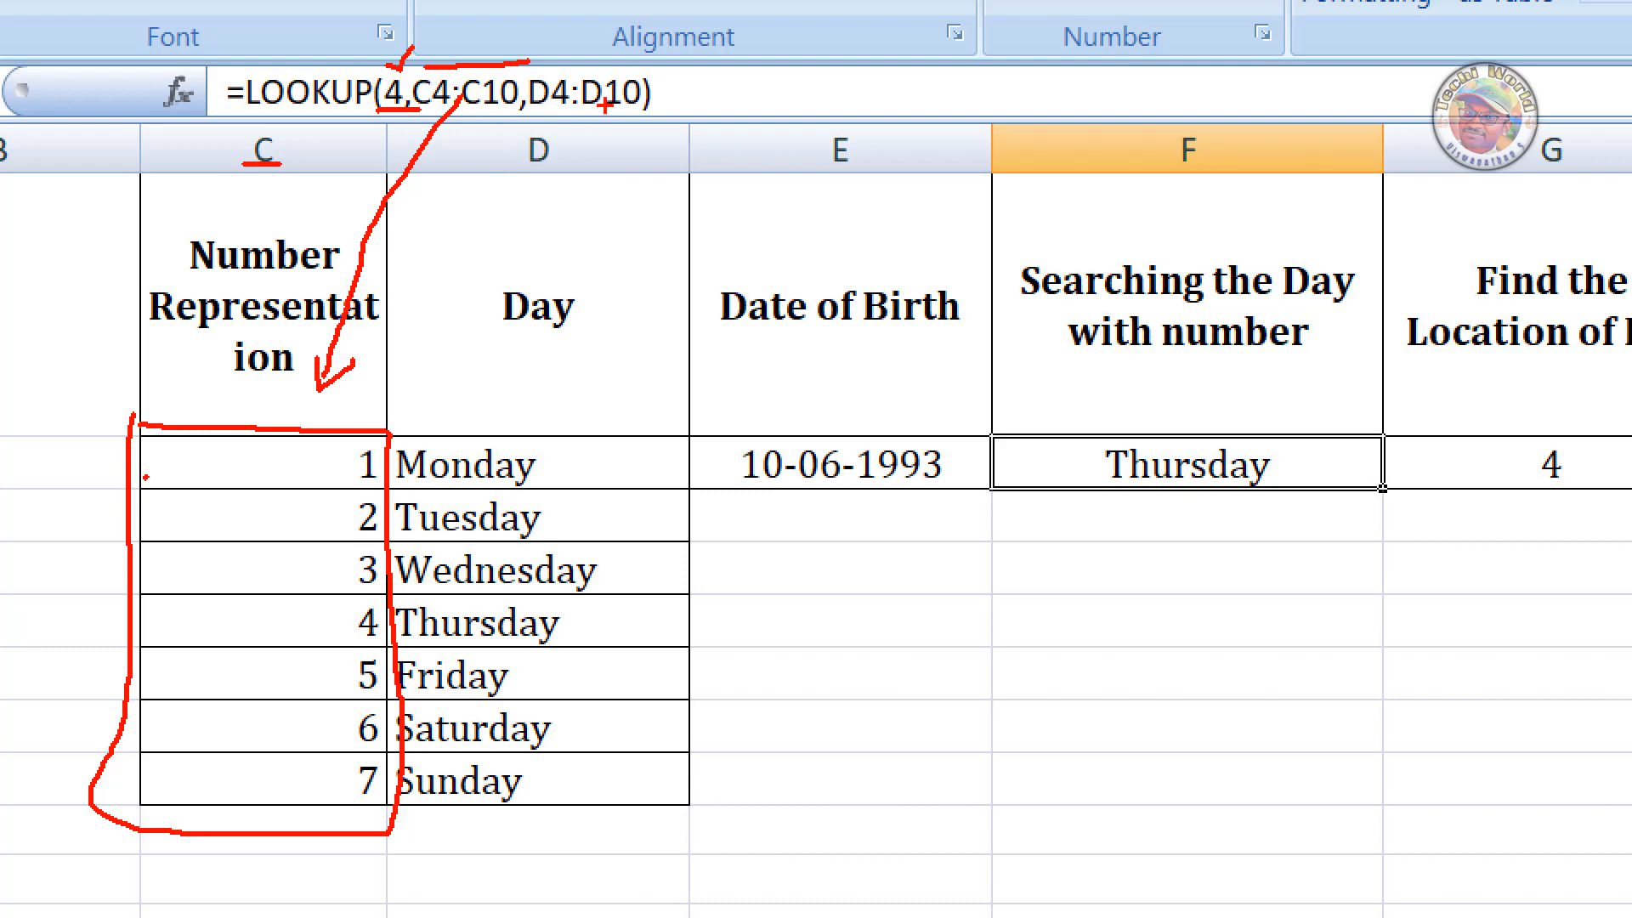
mouse_move(605, 104)
left_mouse_down()
mouse_move(561, 435)
mouse_move(607, 416)
left_mouse_up()
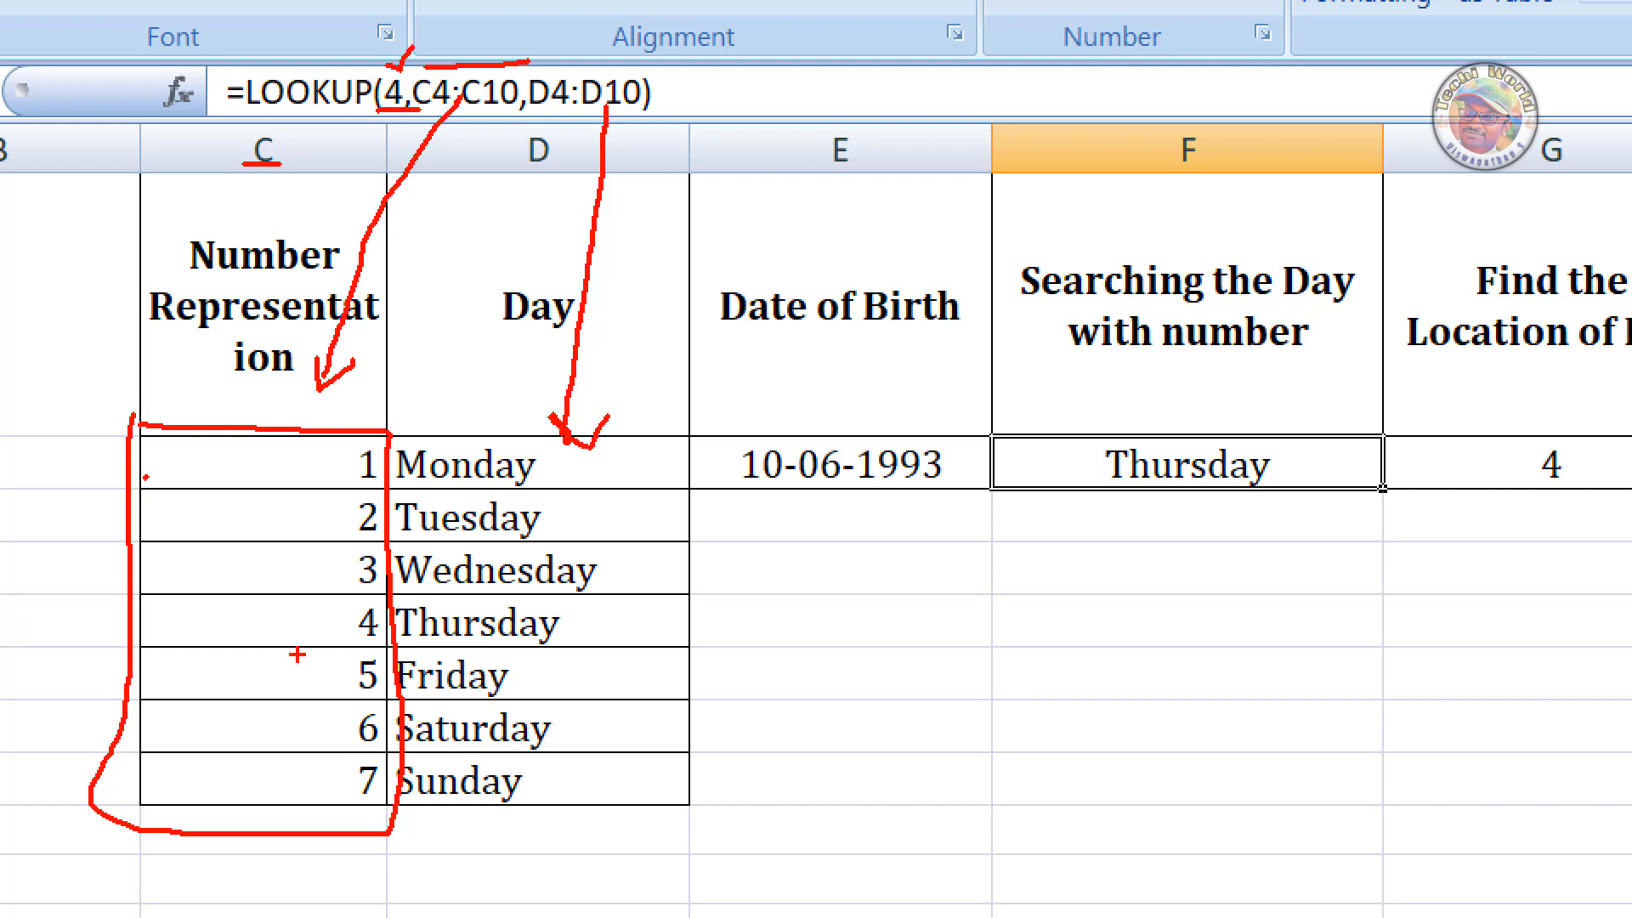
mouse_move(379, 638)
left_mouse_down()
mouse_move(226, 614)
mouse_move(356, 595)
mouse_move(391, 633)
mouse_move(598, 641)
left_mouse_up()
mouse_move(606, 624)
left_mouse_down()
mouse_move(1206, 456)
mouse_move(1313, 444)
mouse_move(1241, 513)
left_mouse_up()
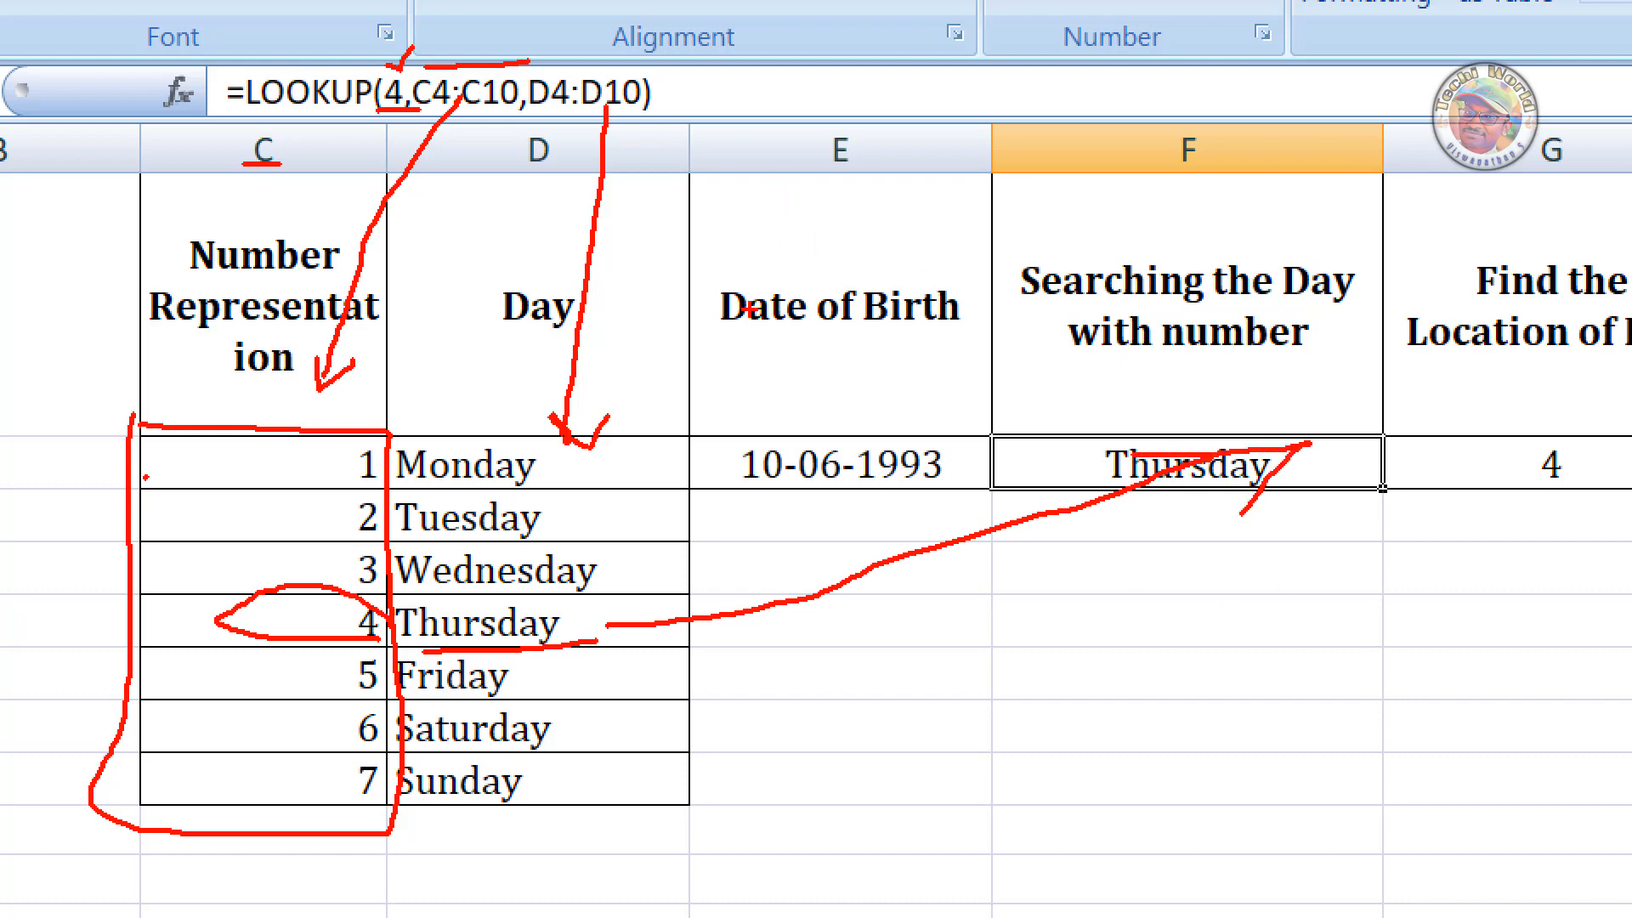
key("Escape")
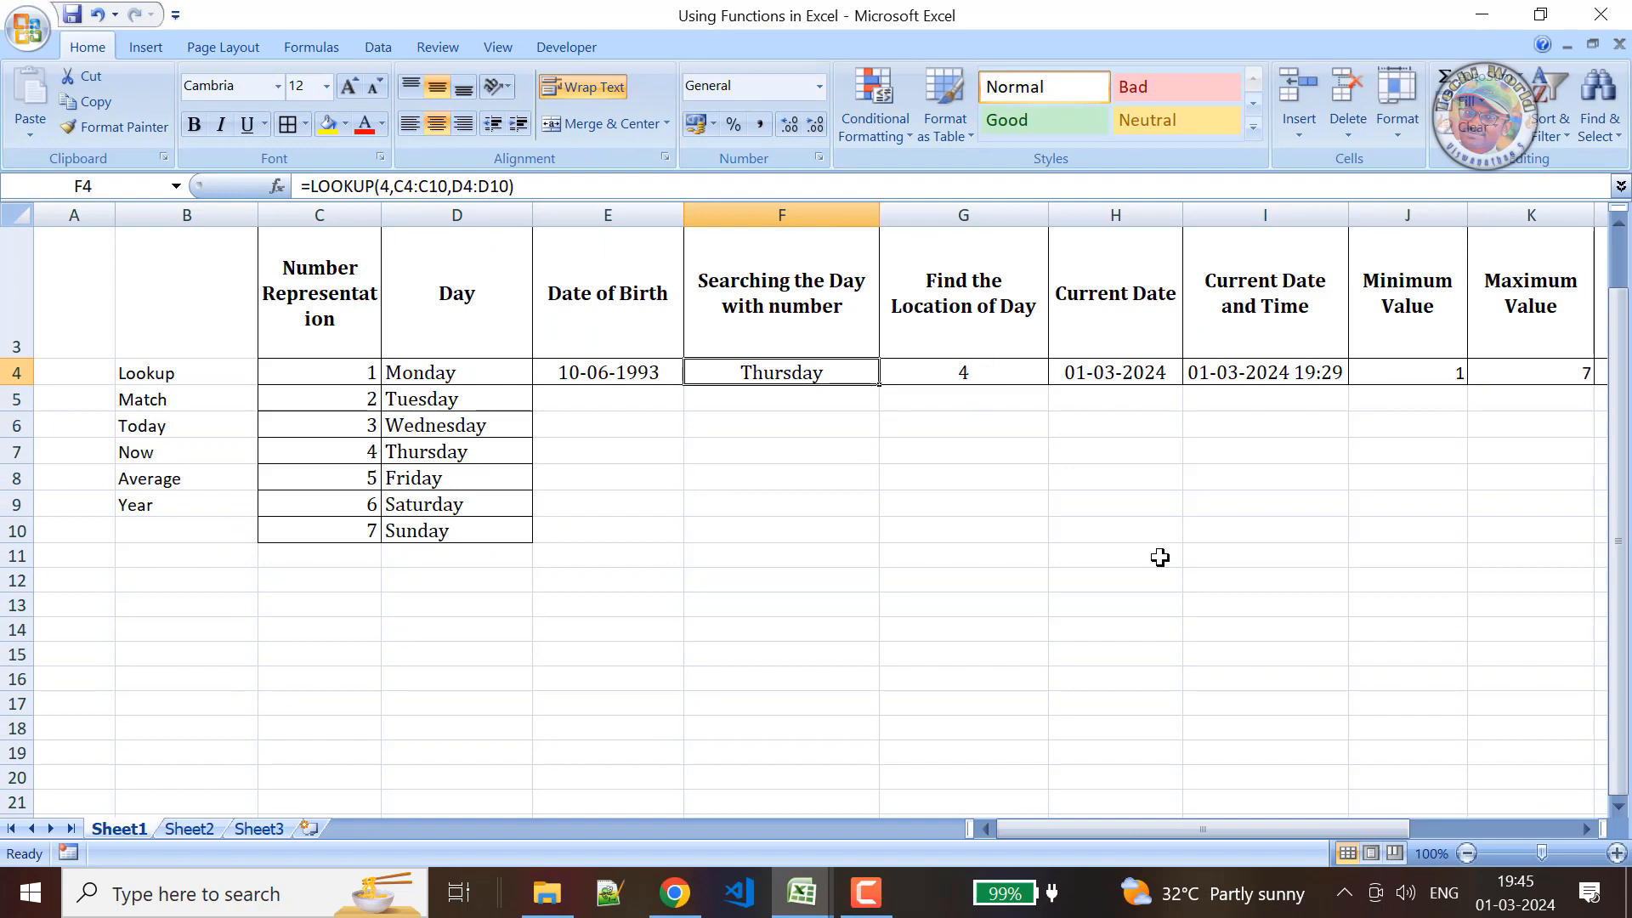
Magnify the "Find the Location of Day" heading in column G and underline it in red.
left_click_drag(1287, 838, 1386, 838)
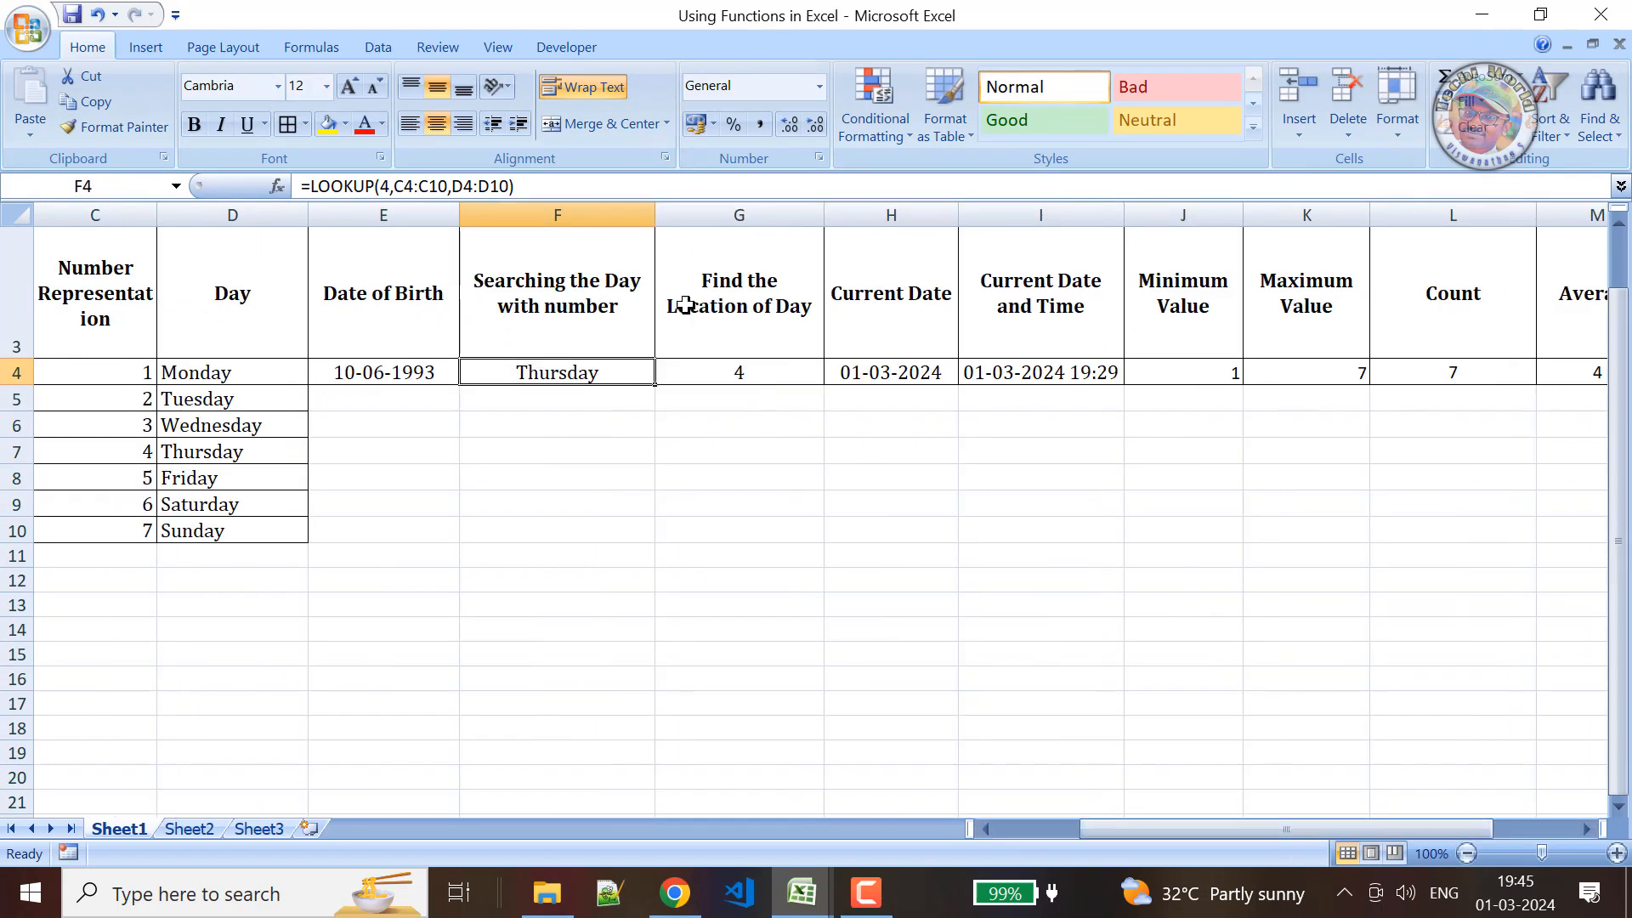
key("ctrl+1")
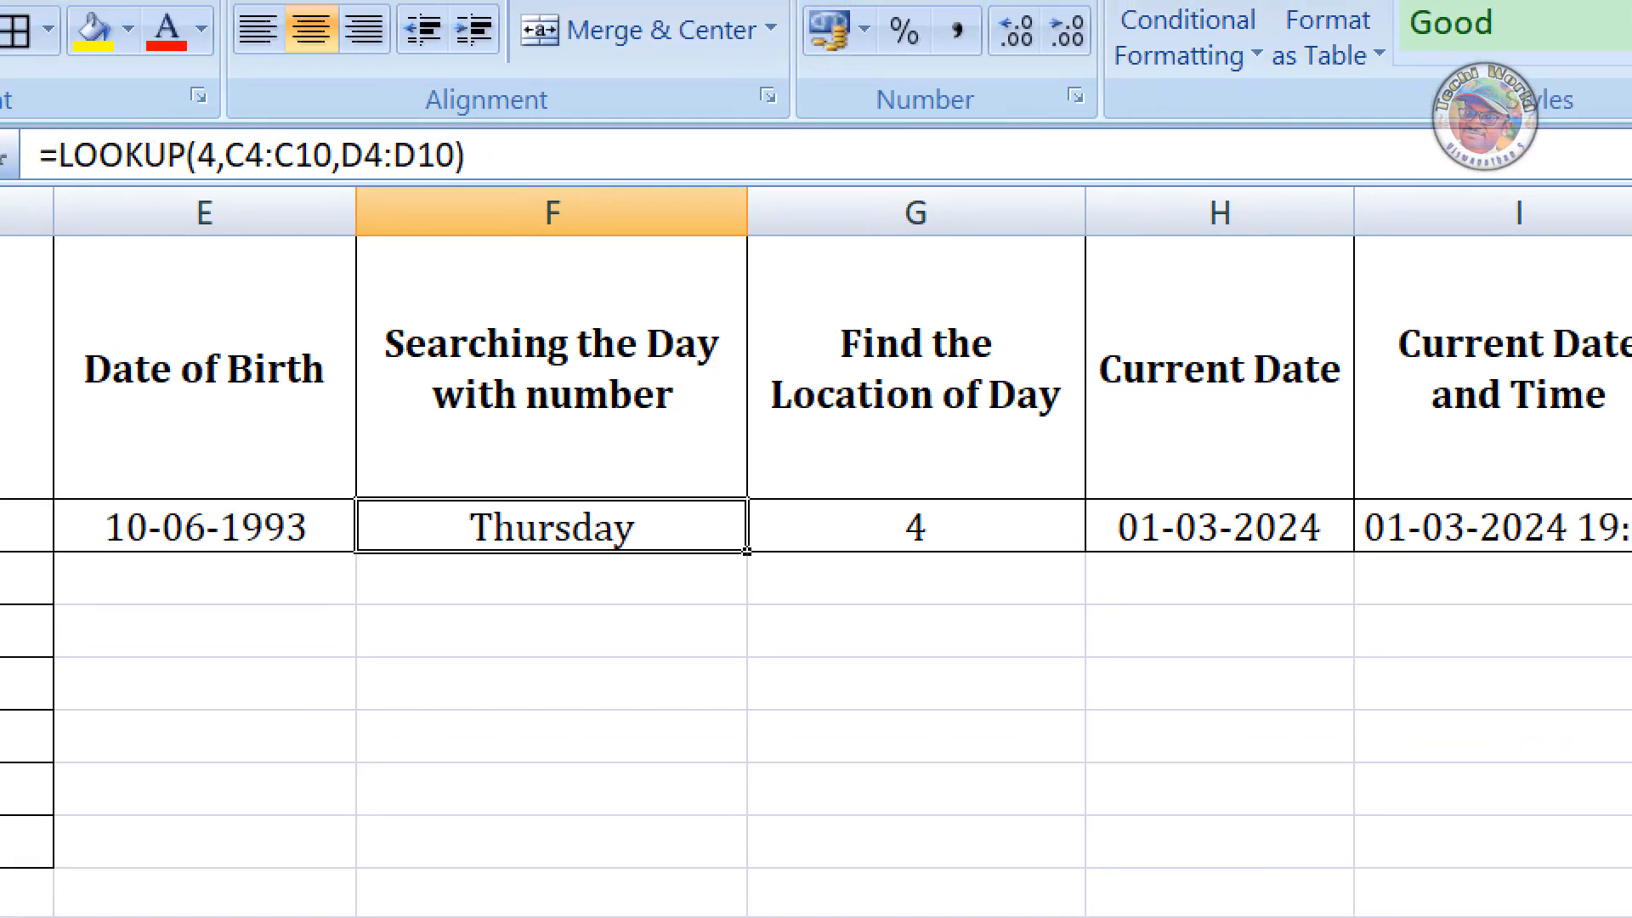
left_click_drag(801, 435, 1007, 443)
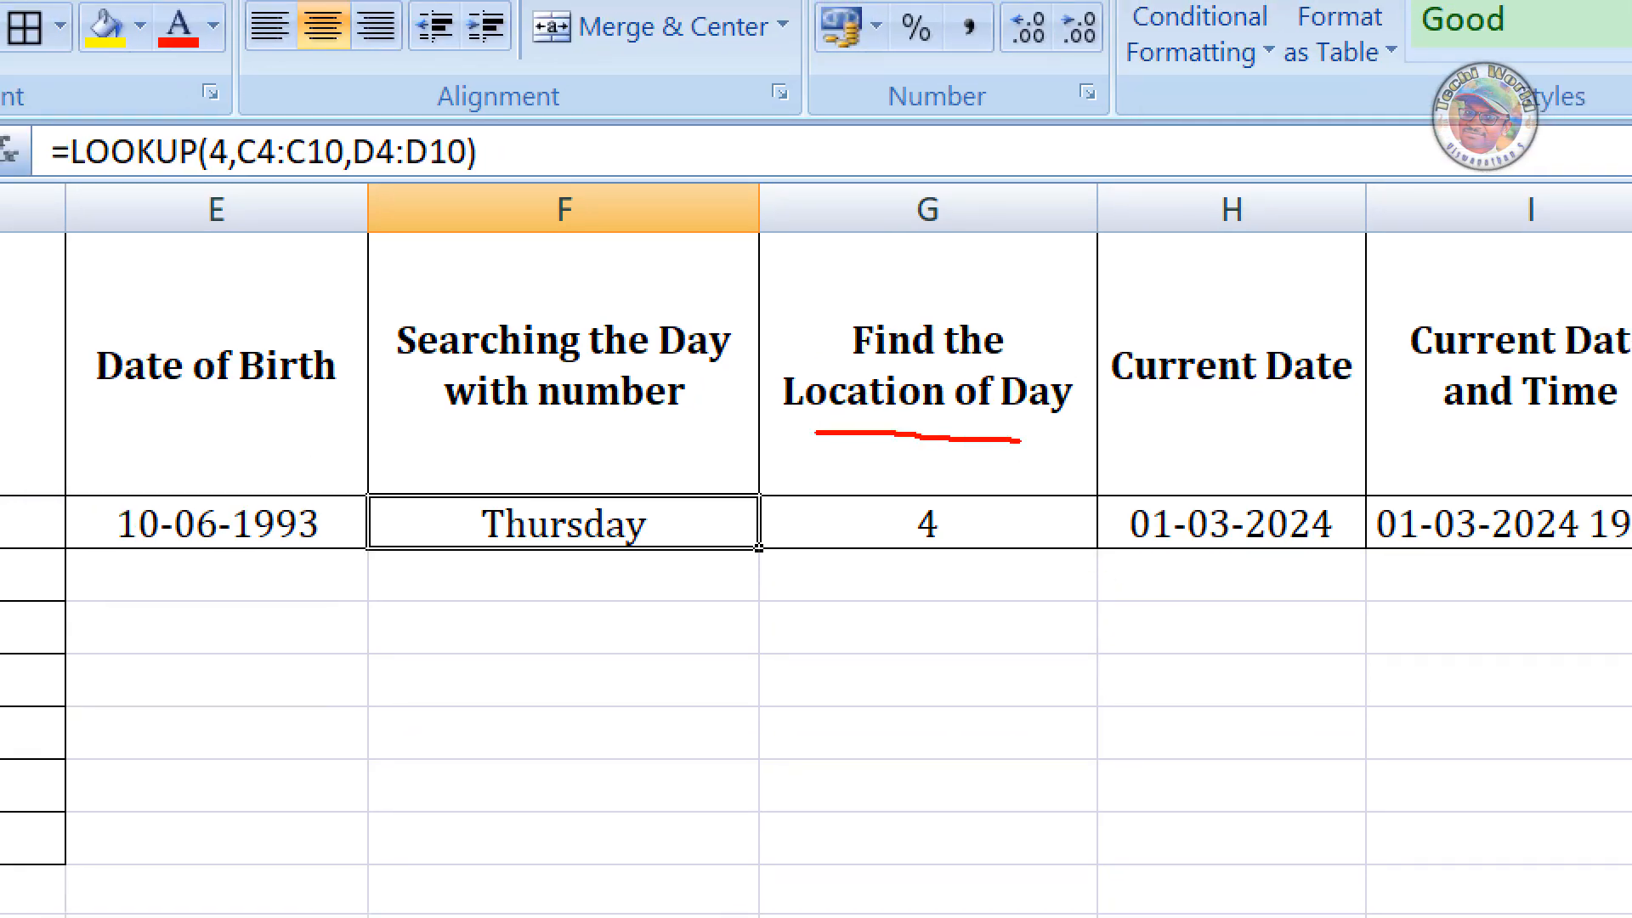
key("Escape")
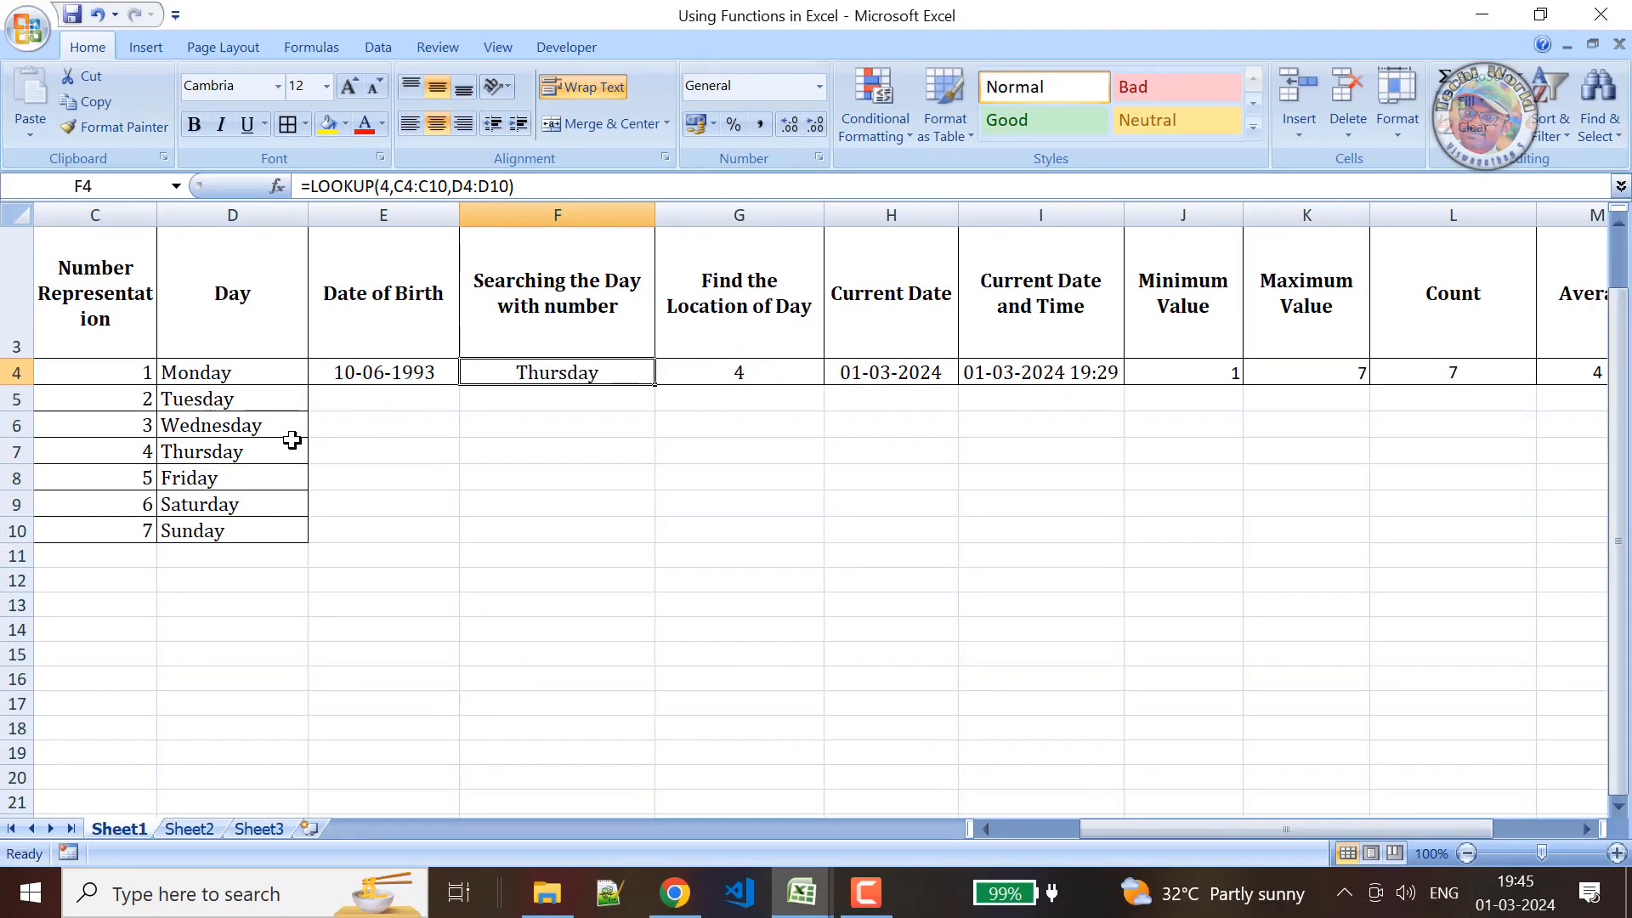
Inspect the day entries Thursday, Tuesday and Wednesday in cells D7, D5 and D6.
left_click(242, 451)
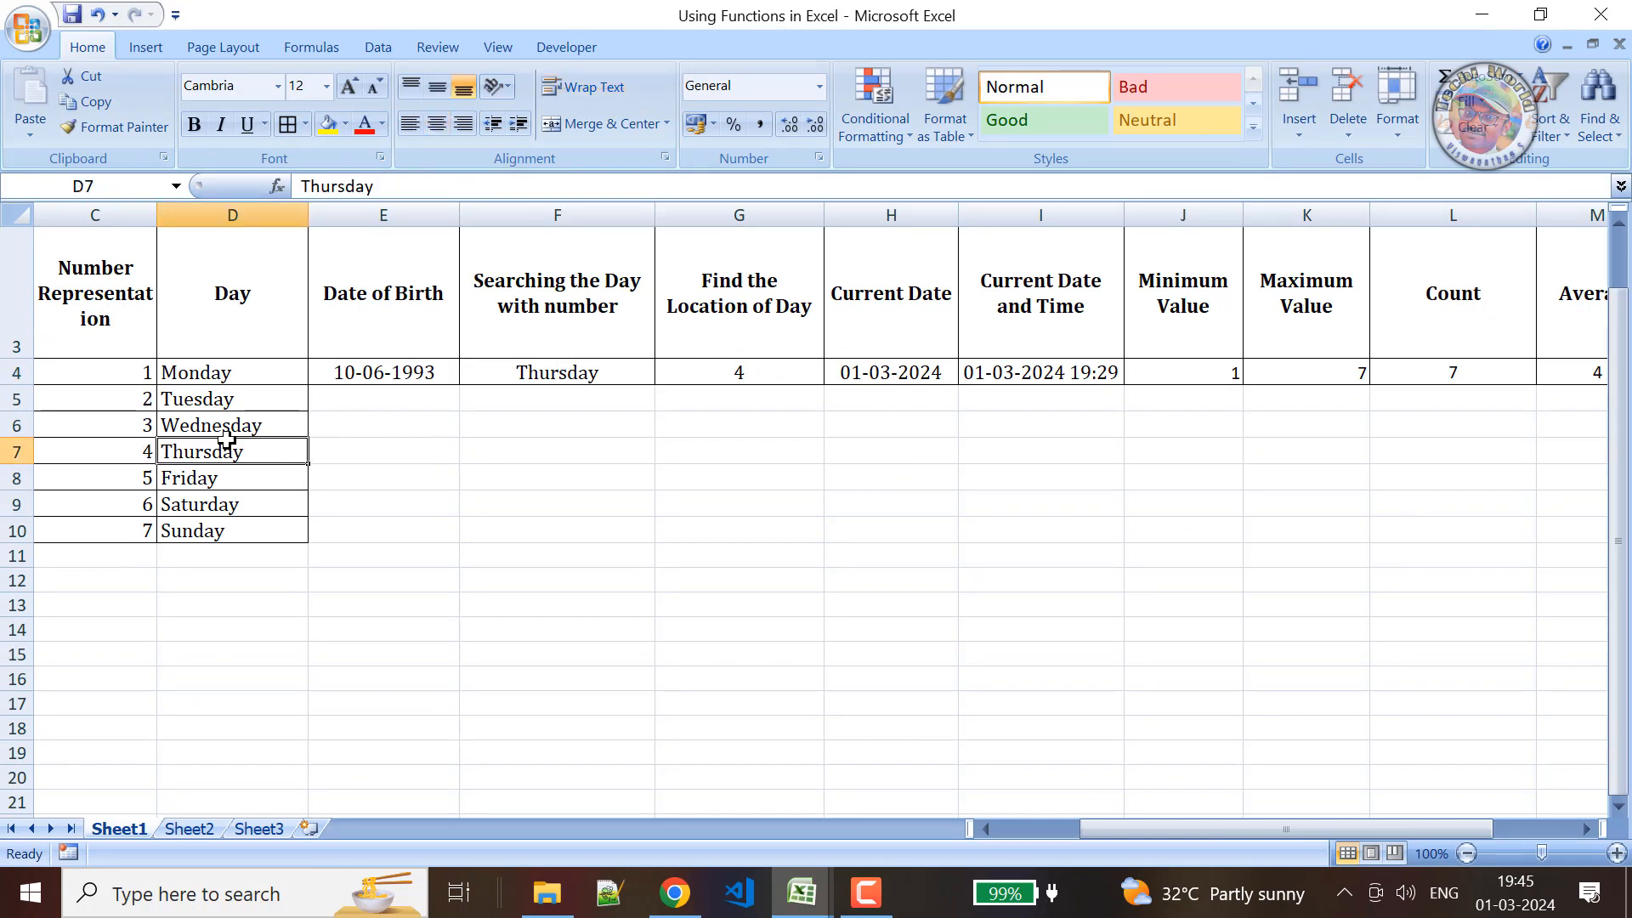
left_click(217, 399)
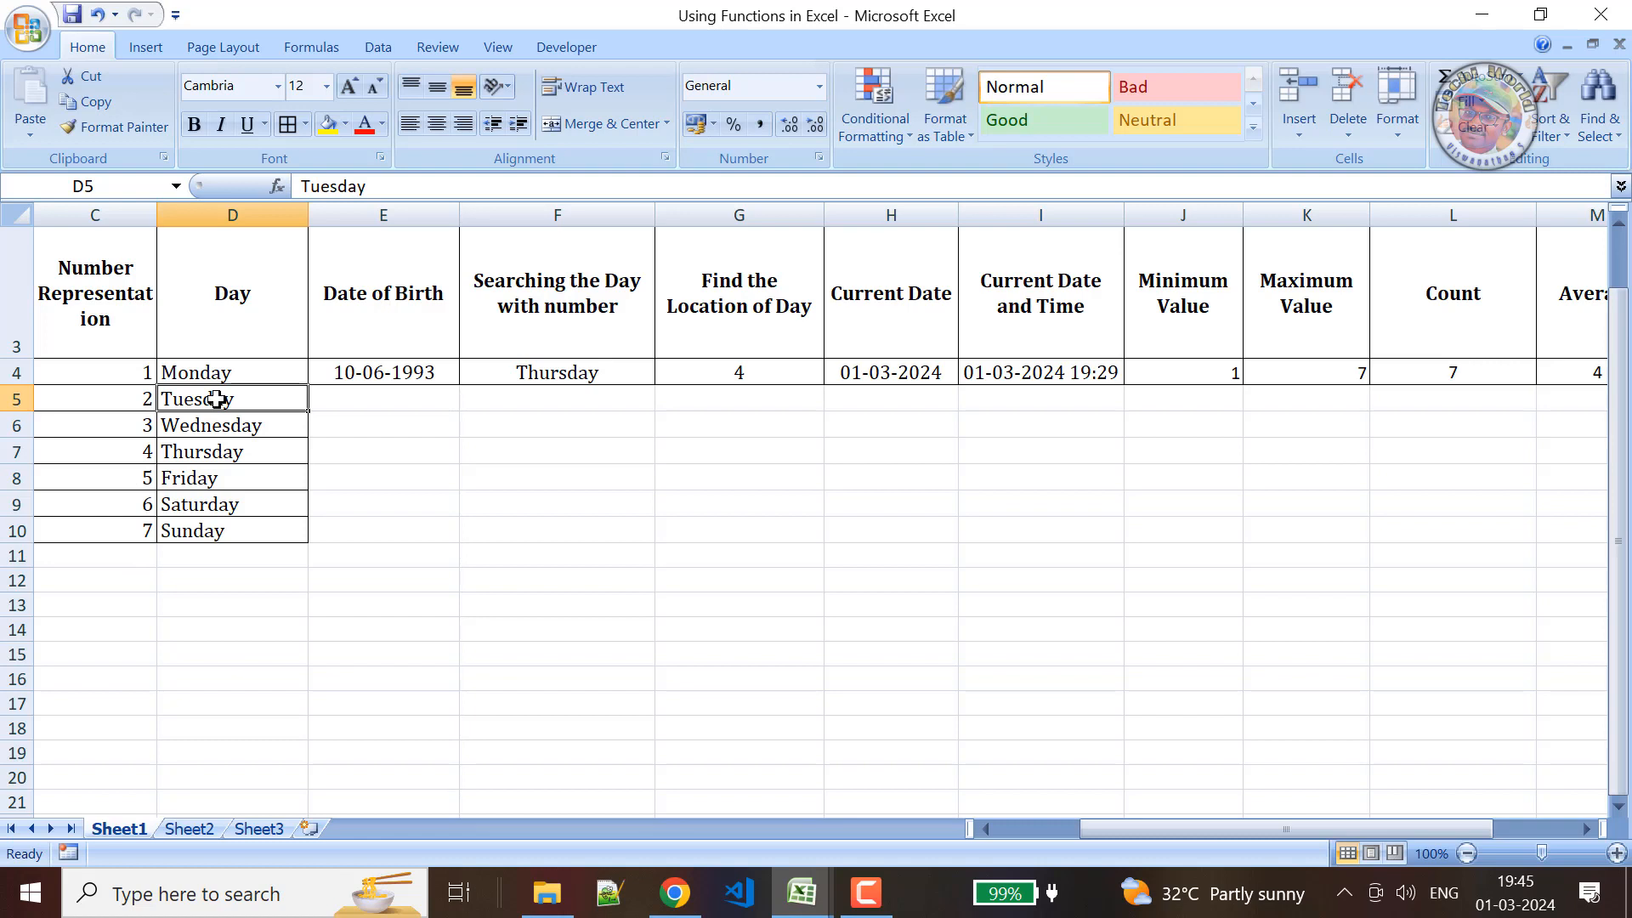
left_click(214, 428)
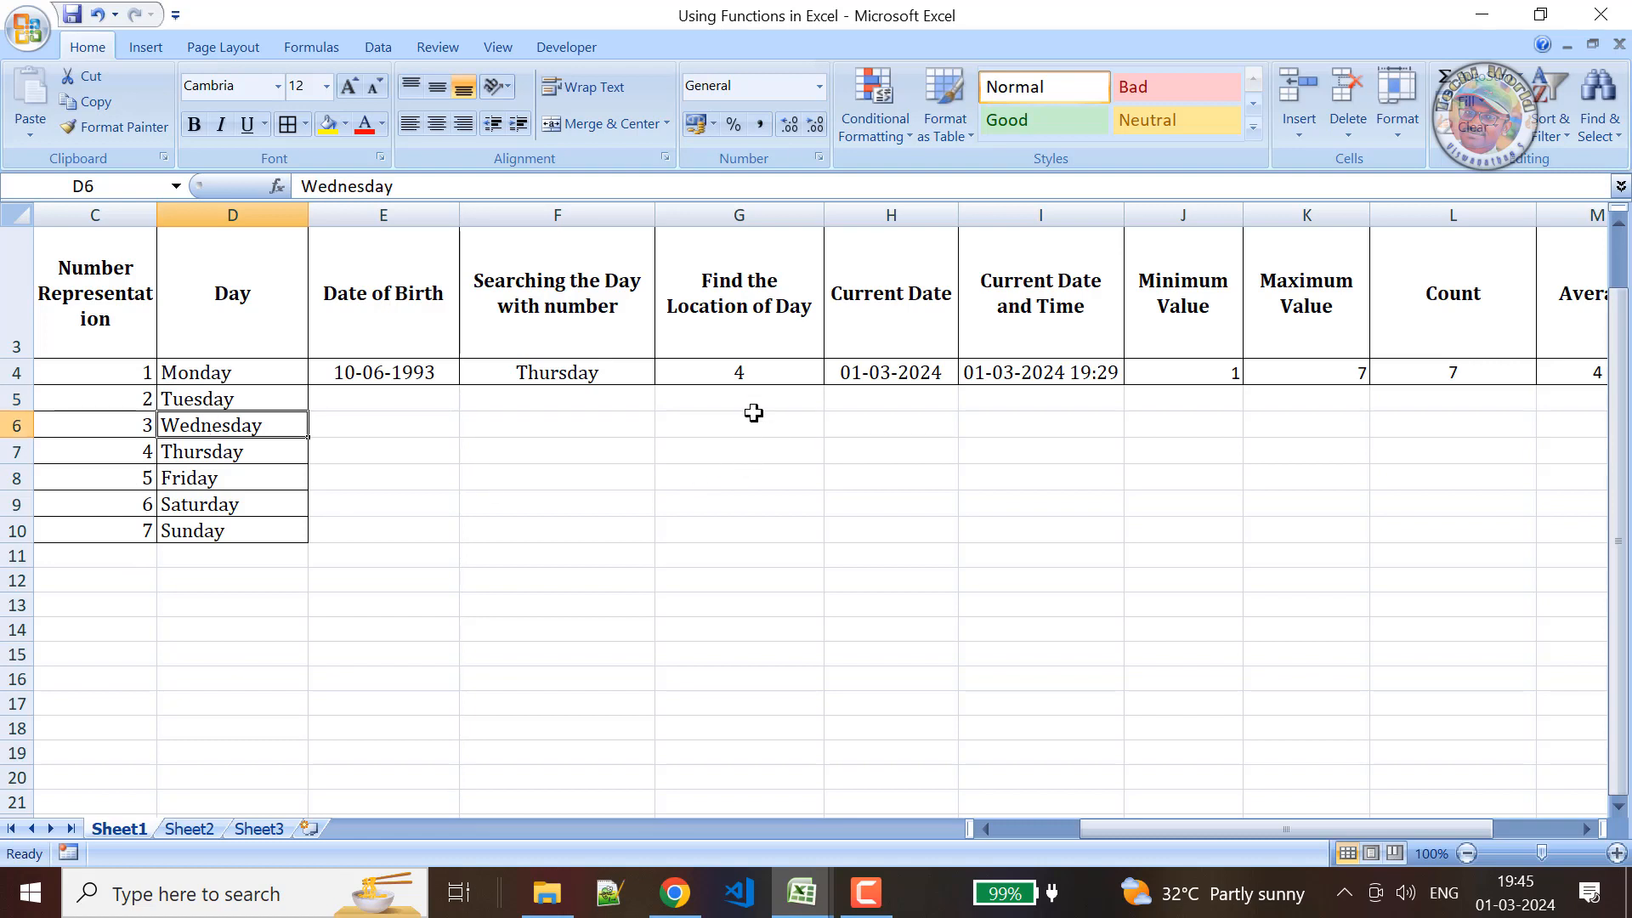
Examine the MATCH formula of cell G4, underline the function name and the D7 argument, and select the referenced cell D7.
left_click(754, 376)
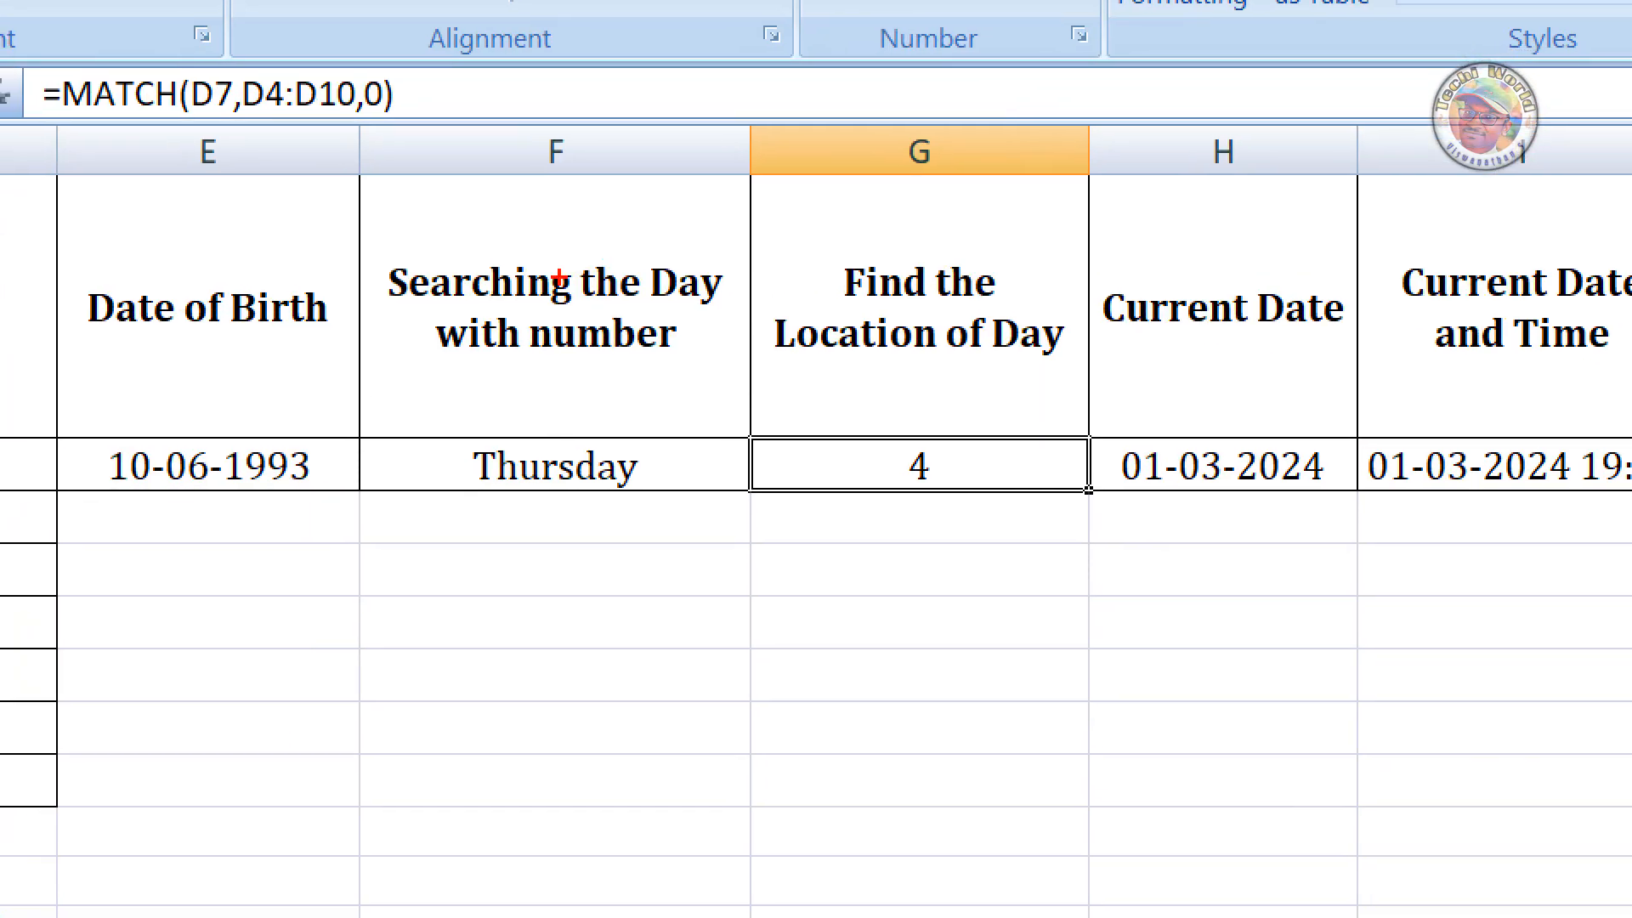
left_click_drag(56, 104, 177, 116)
left_click_drag(194, 111, 226, 109)
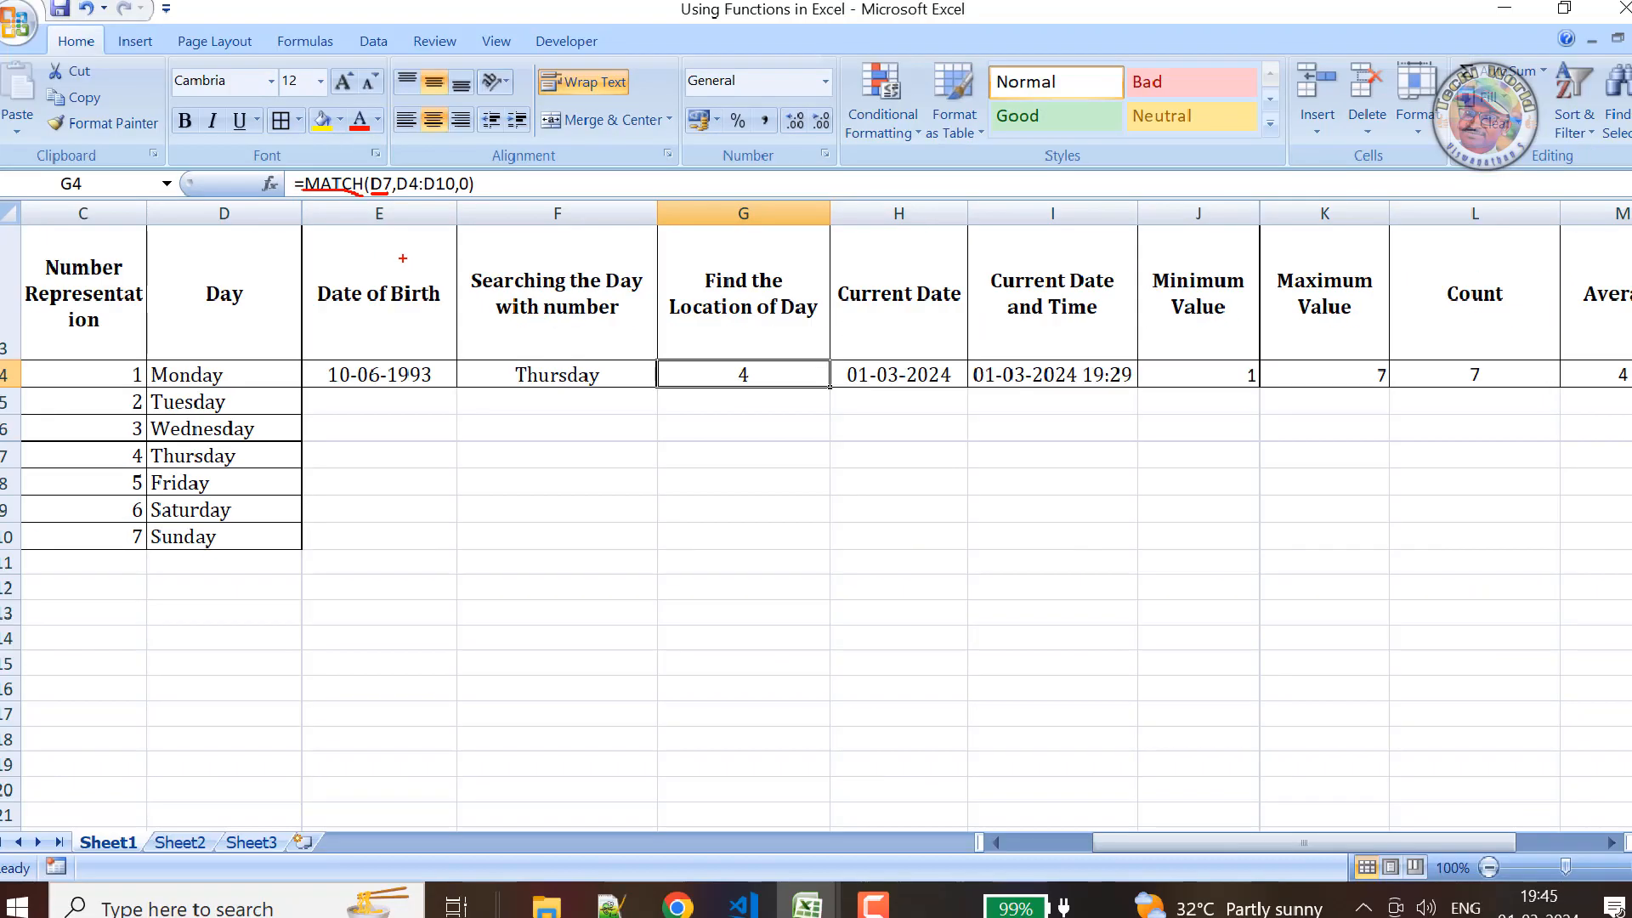
key("Escape")
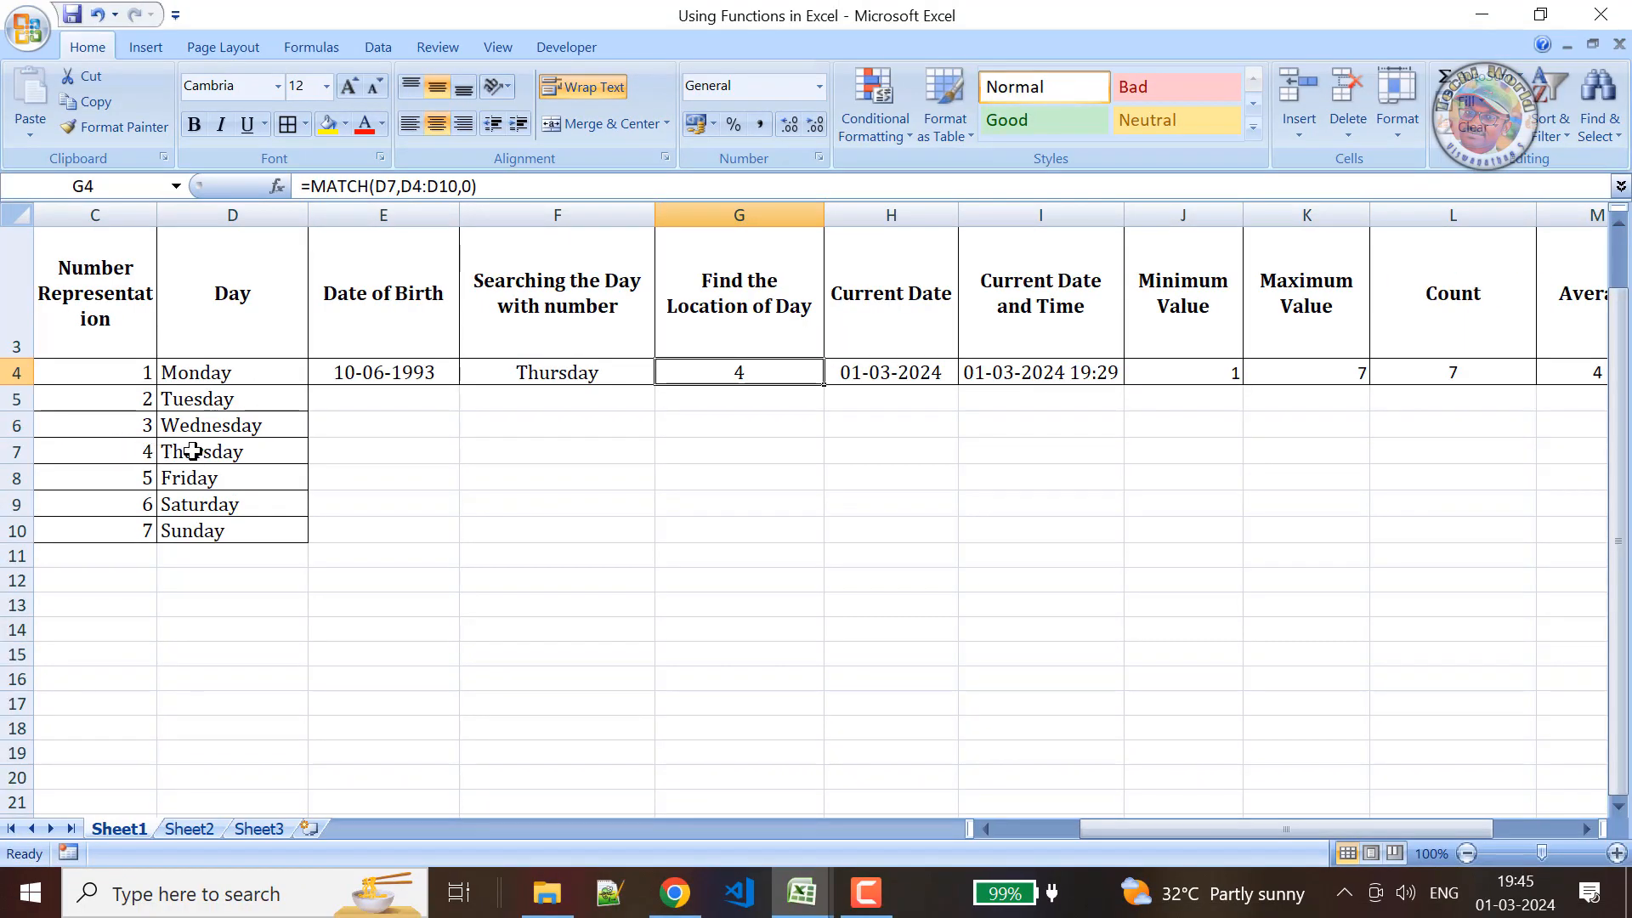
left_click(194, 452)
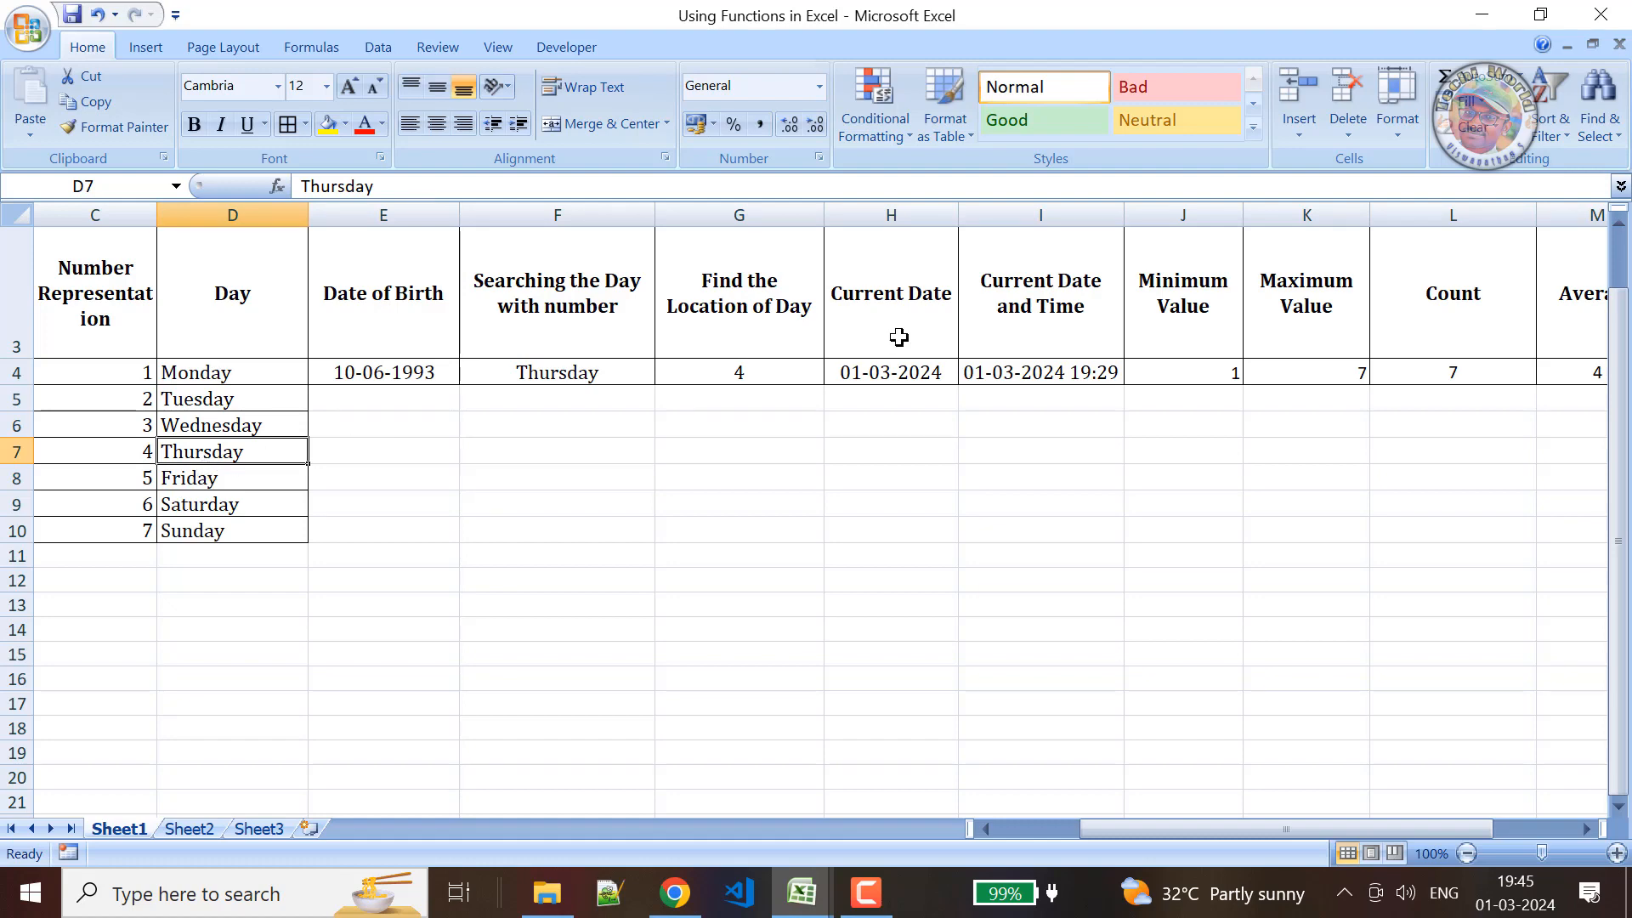
Examine the MATCH formula of cell G4, underlining the D4:D10 range, bracketing the day column in red and marking the 0 argument.
left_click(742, 370)
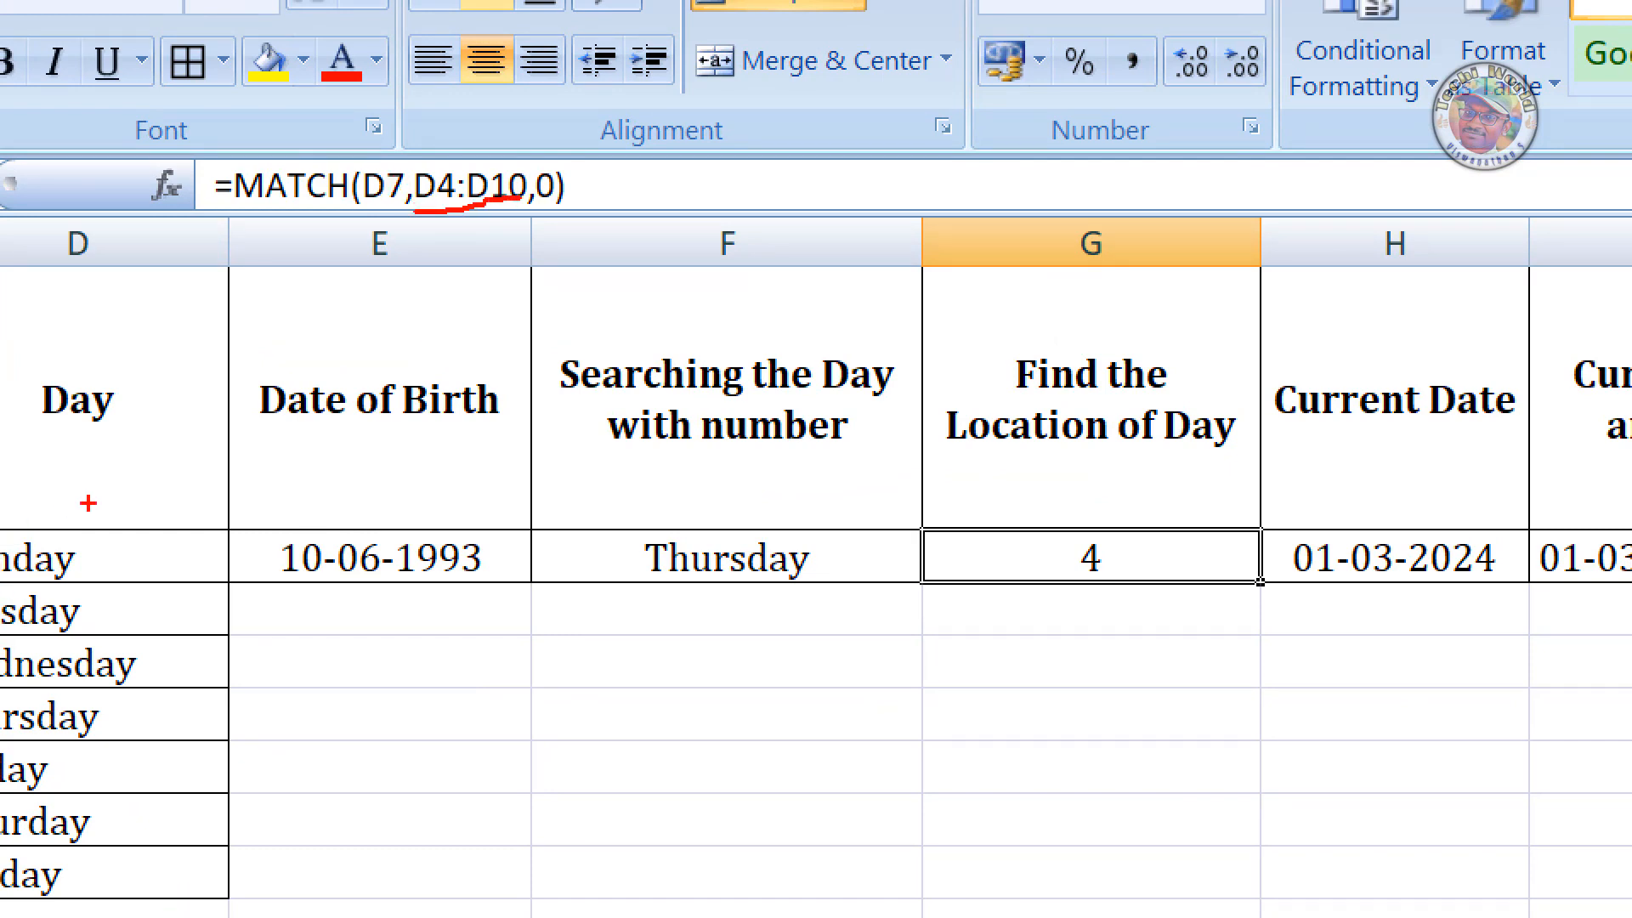
mouse_move(144, 482)
left_mouse_down()
mouse_move(188, 515)
mouse_move(211, 676)
mouse_move(188, 916)
left_mouse_up()
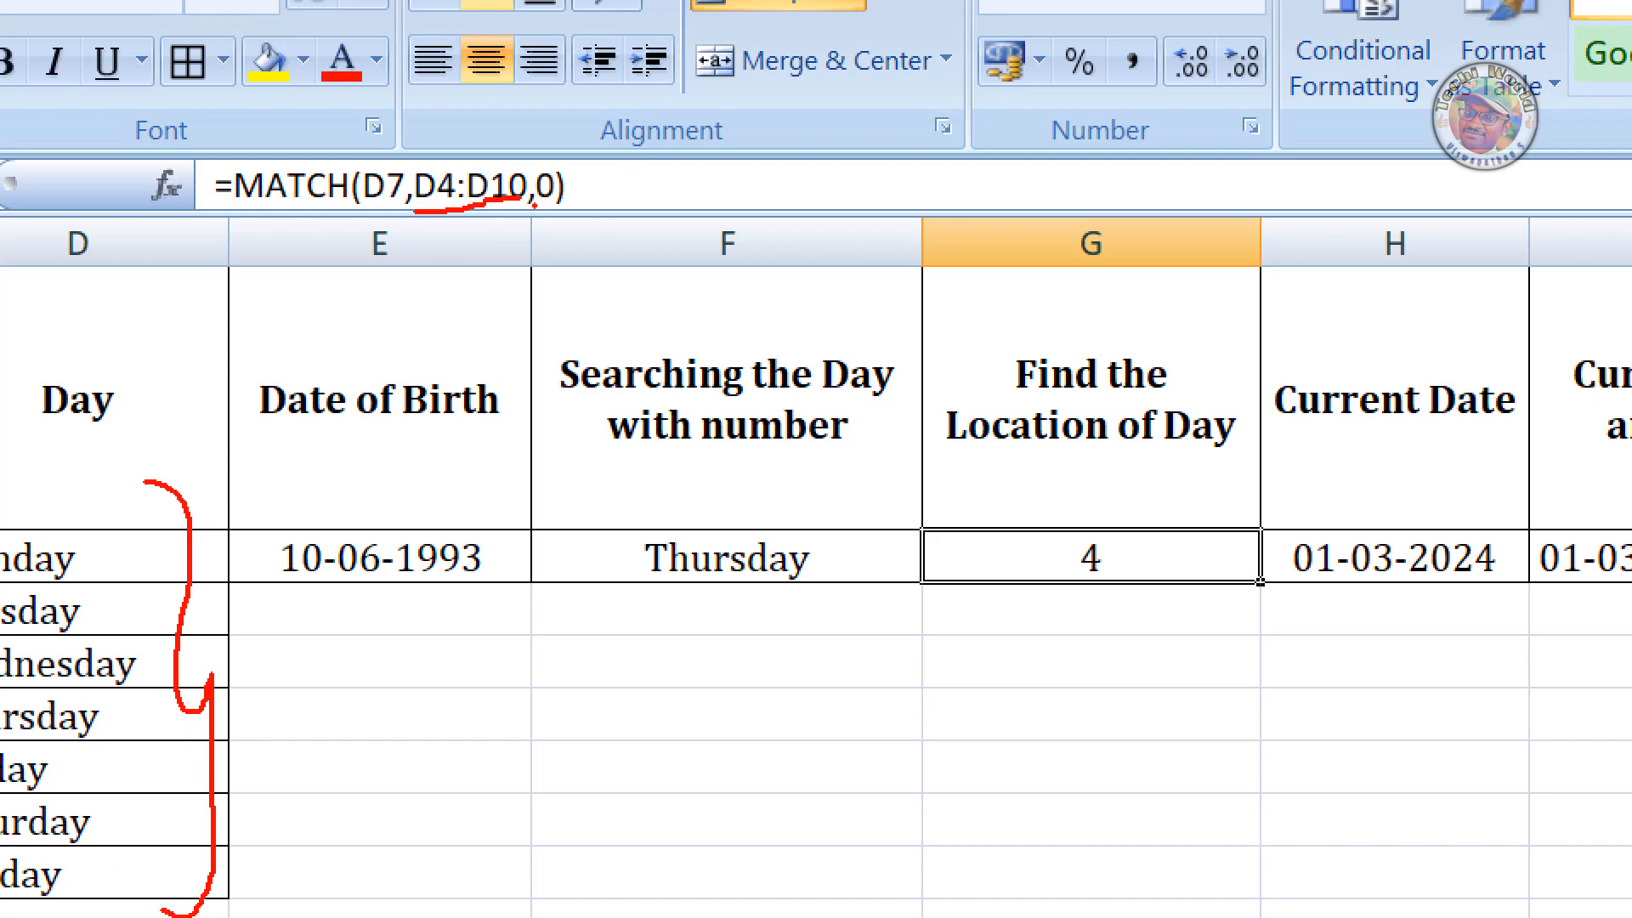
left_click_drag(561, 234, 586, 217)
left_click_drag(537, 214, 548, 208)
mouse_move(118, 610)
left_mouse_down()
mouse_move(166, 637)
mouse_move(167, 657)
left_mouse_up()
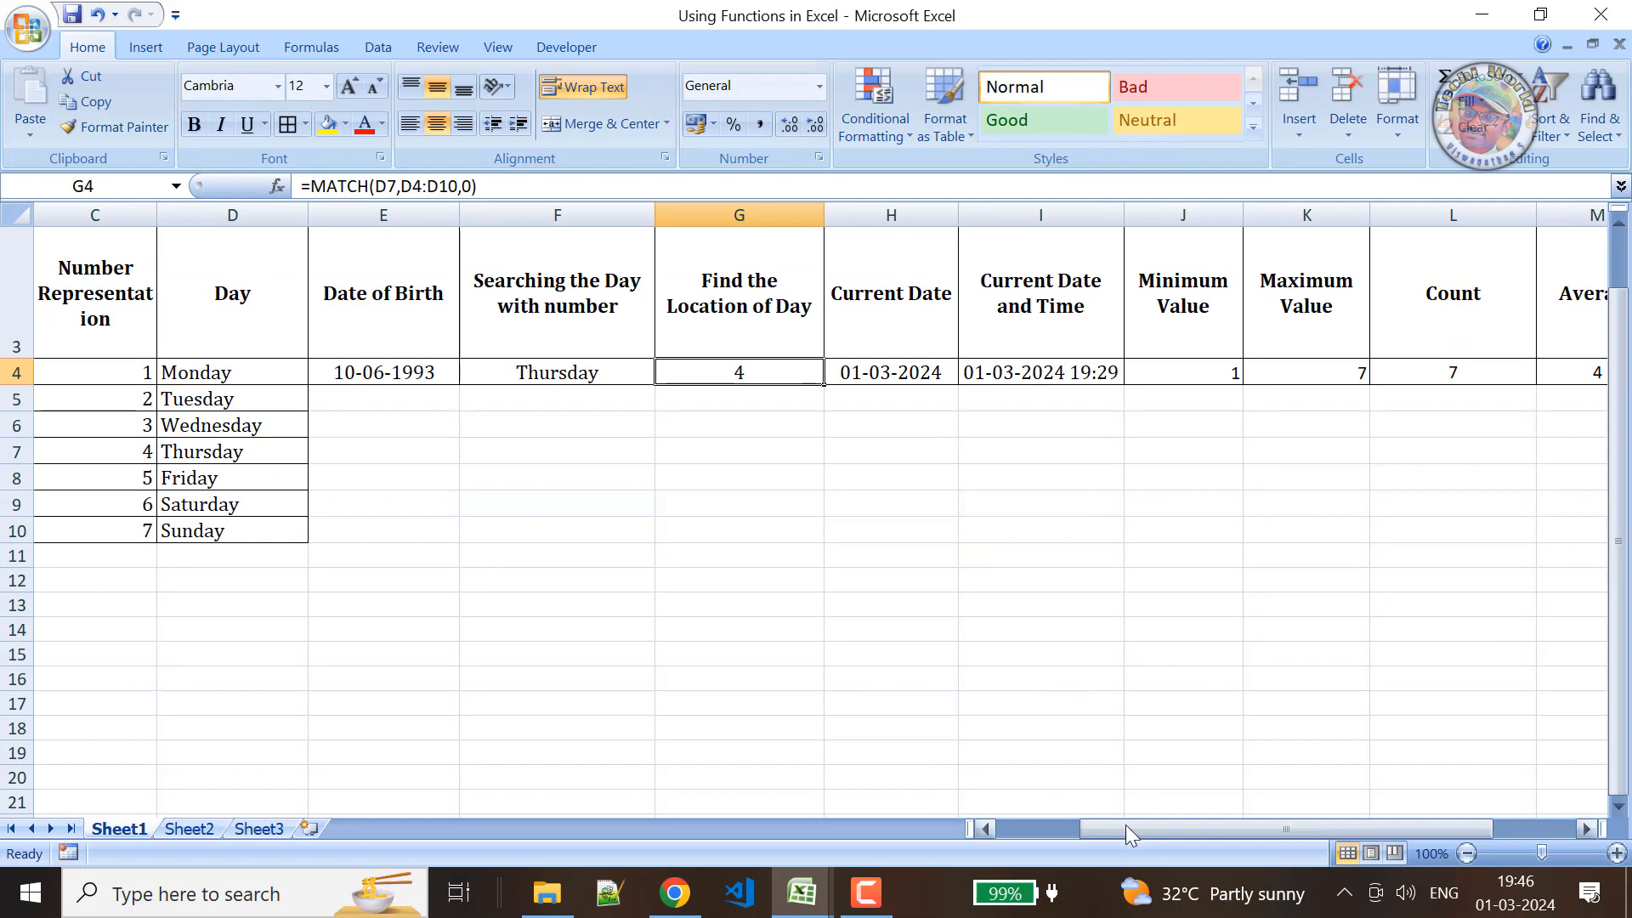
Examine the TODAY formula behind the Current Date in cell H4 and tick it in red.
left_click_drag(1130, 833, 1171, 833)
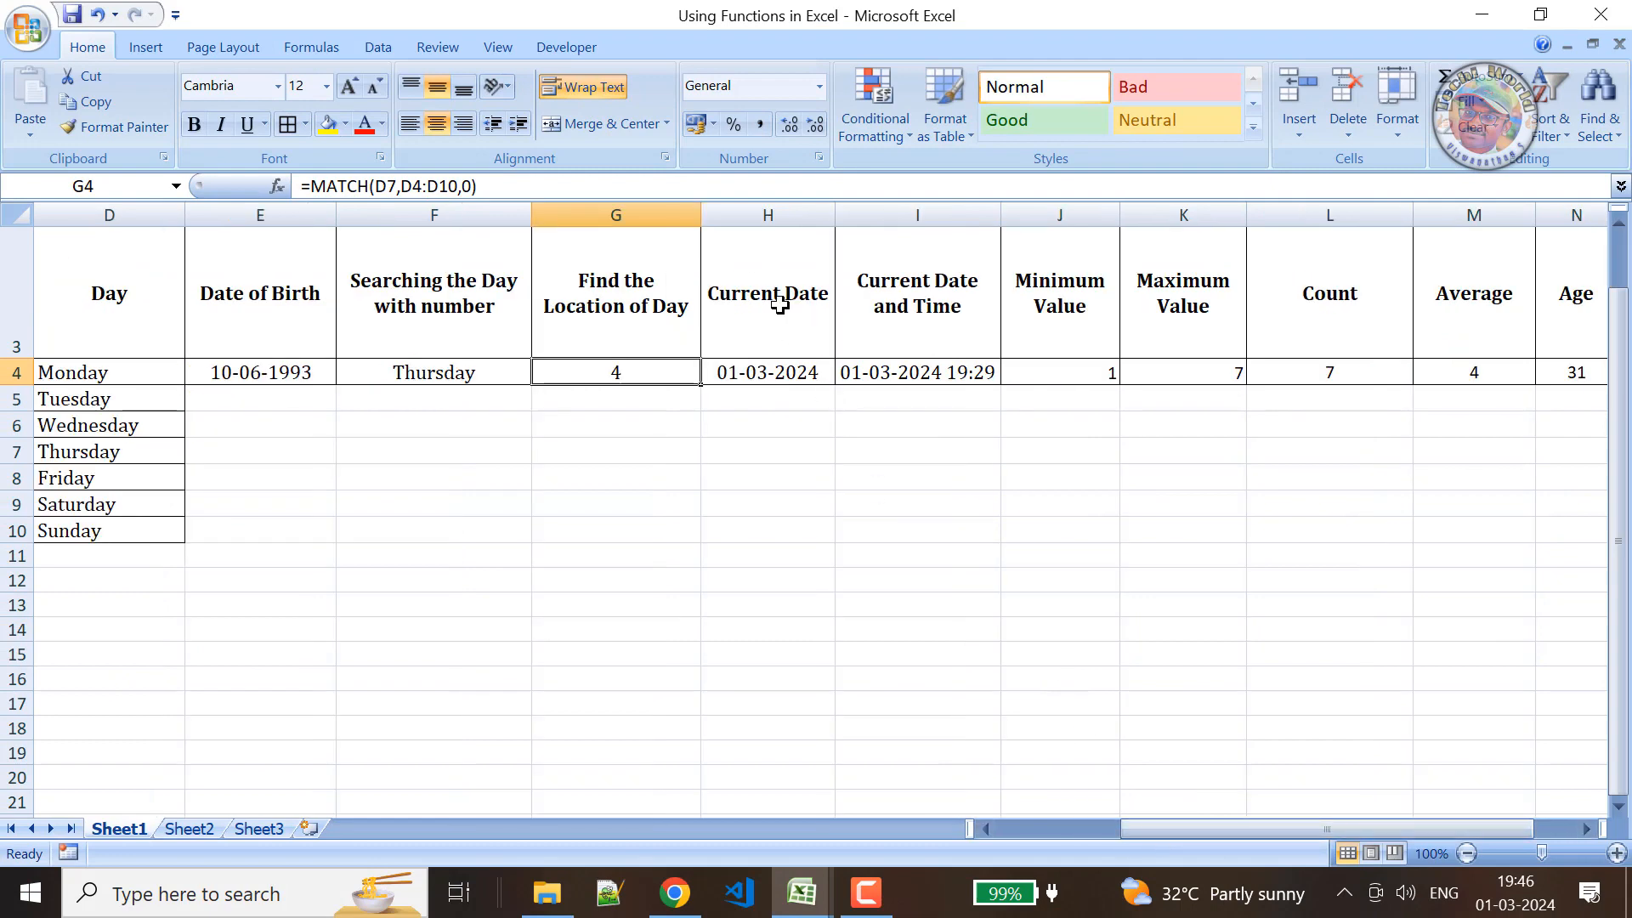
left_click(766, 368)
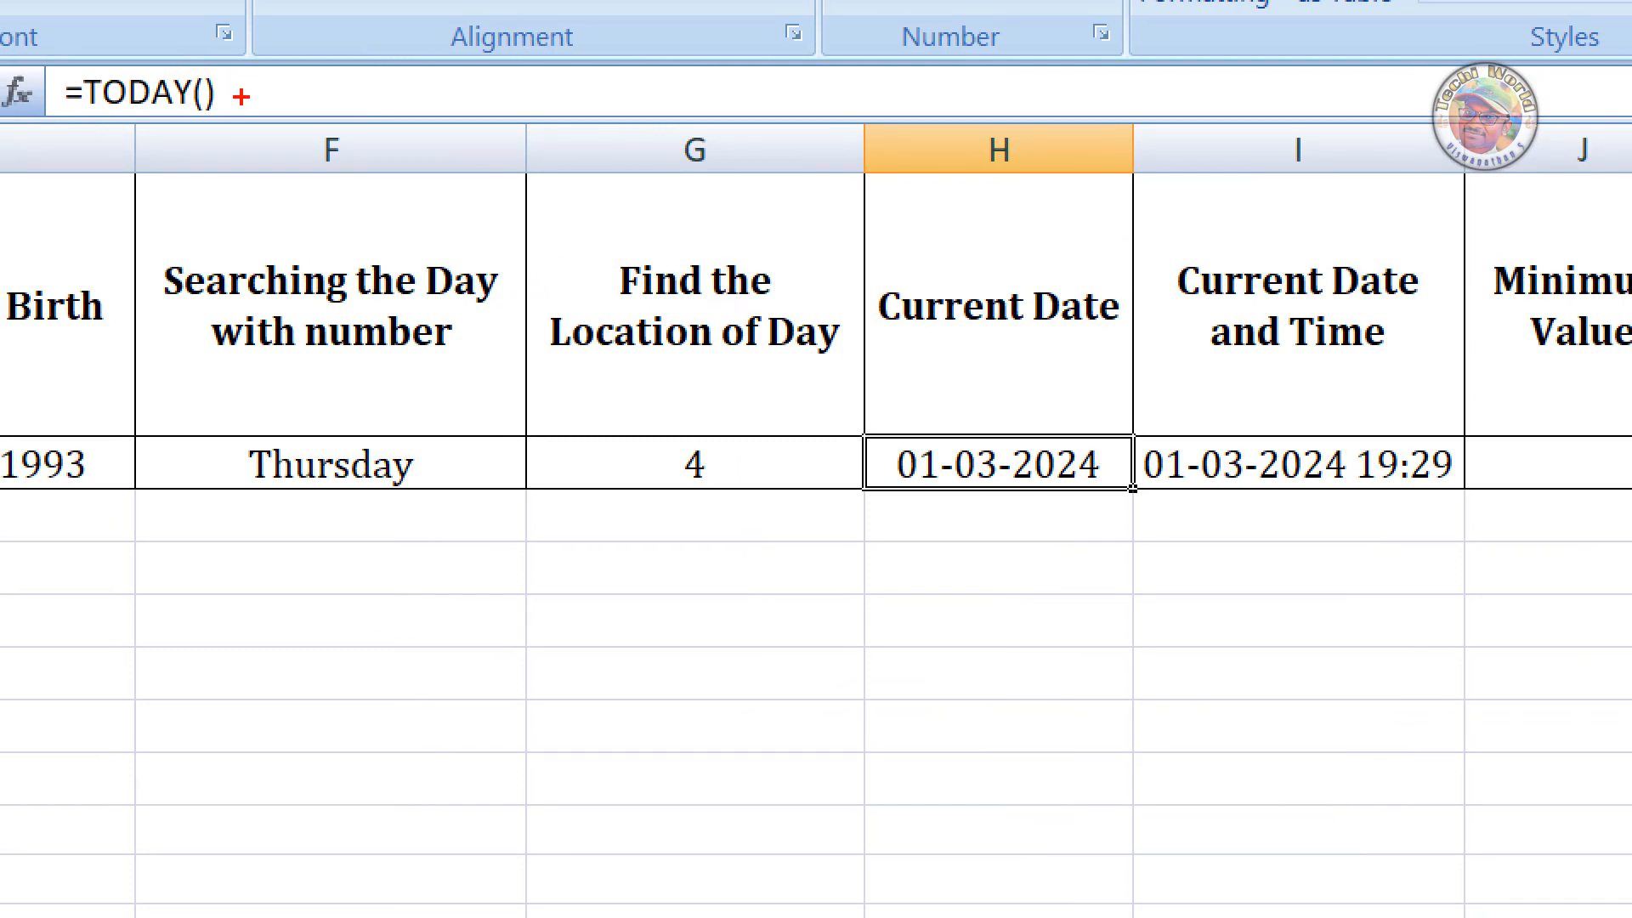
left_click_drag(258, 101, 293, 72)
key("Escape")
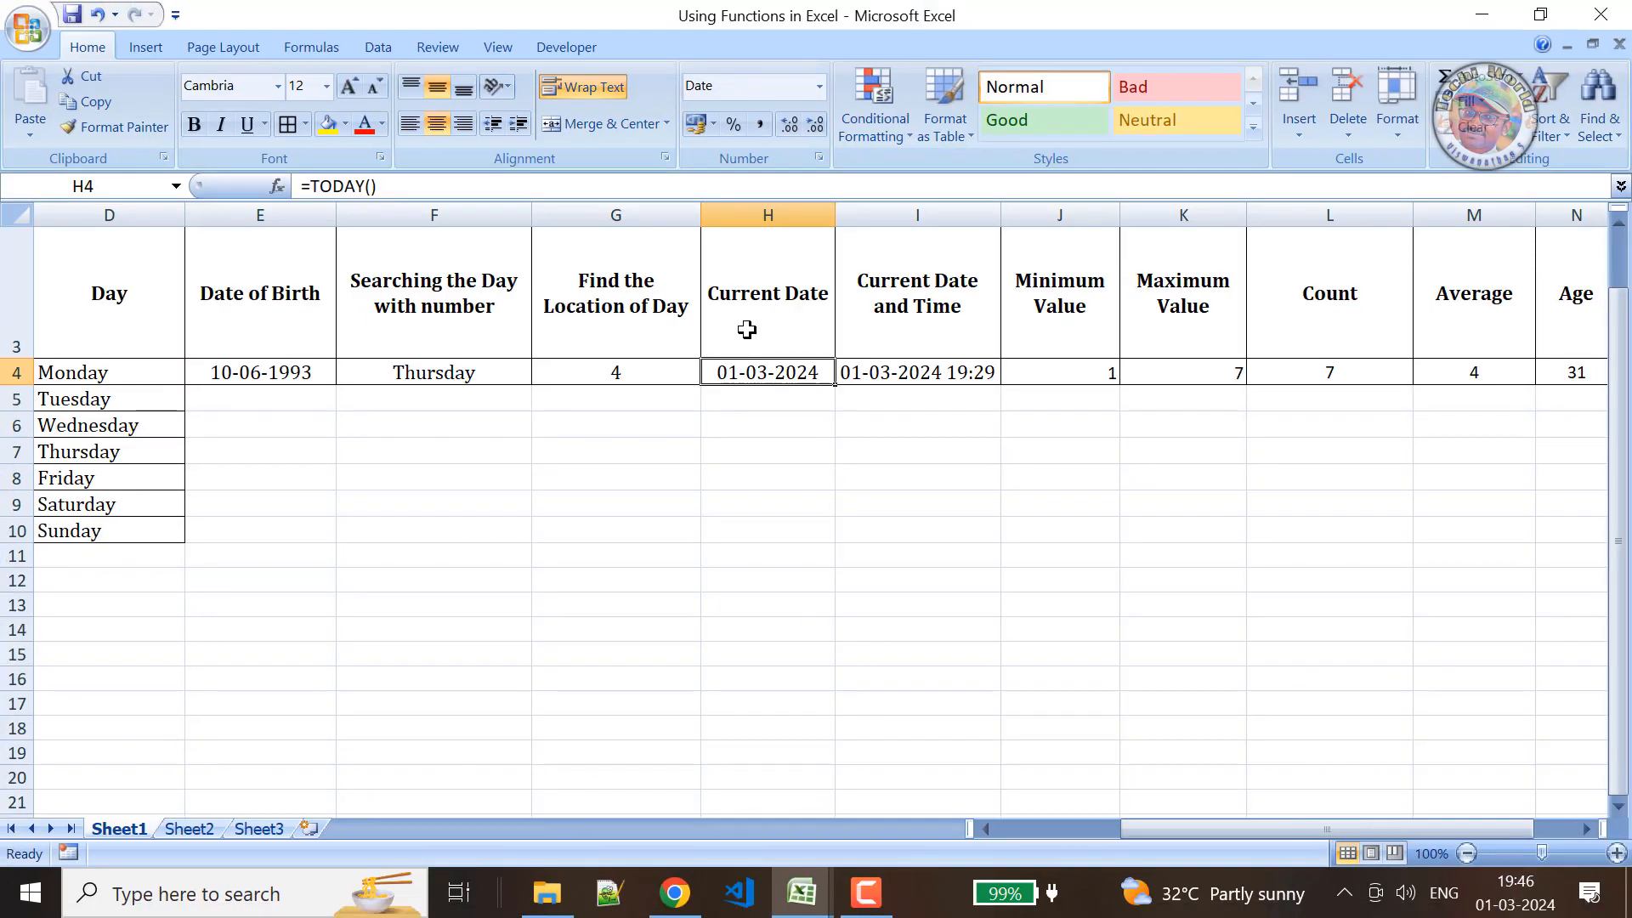
Examine the NOW formula of cell I4, tick it, draw an arrow to the Current Date and Time heading and underline the time.
left_click(920, 368)
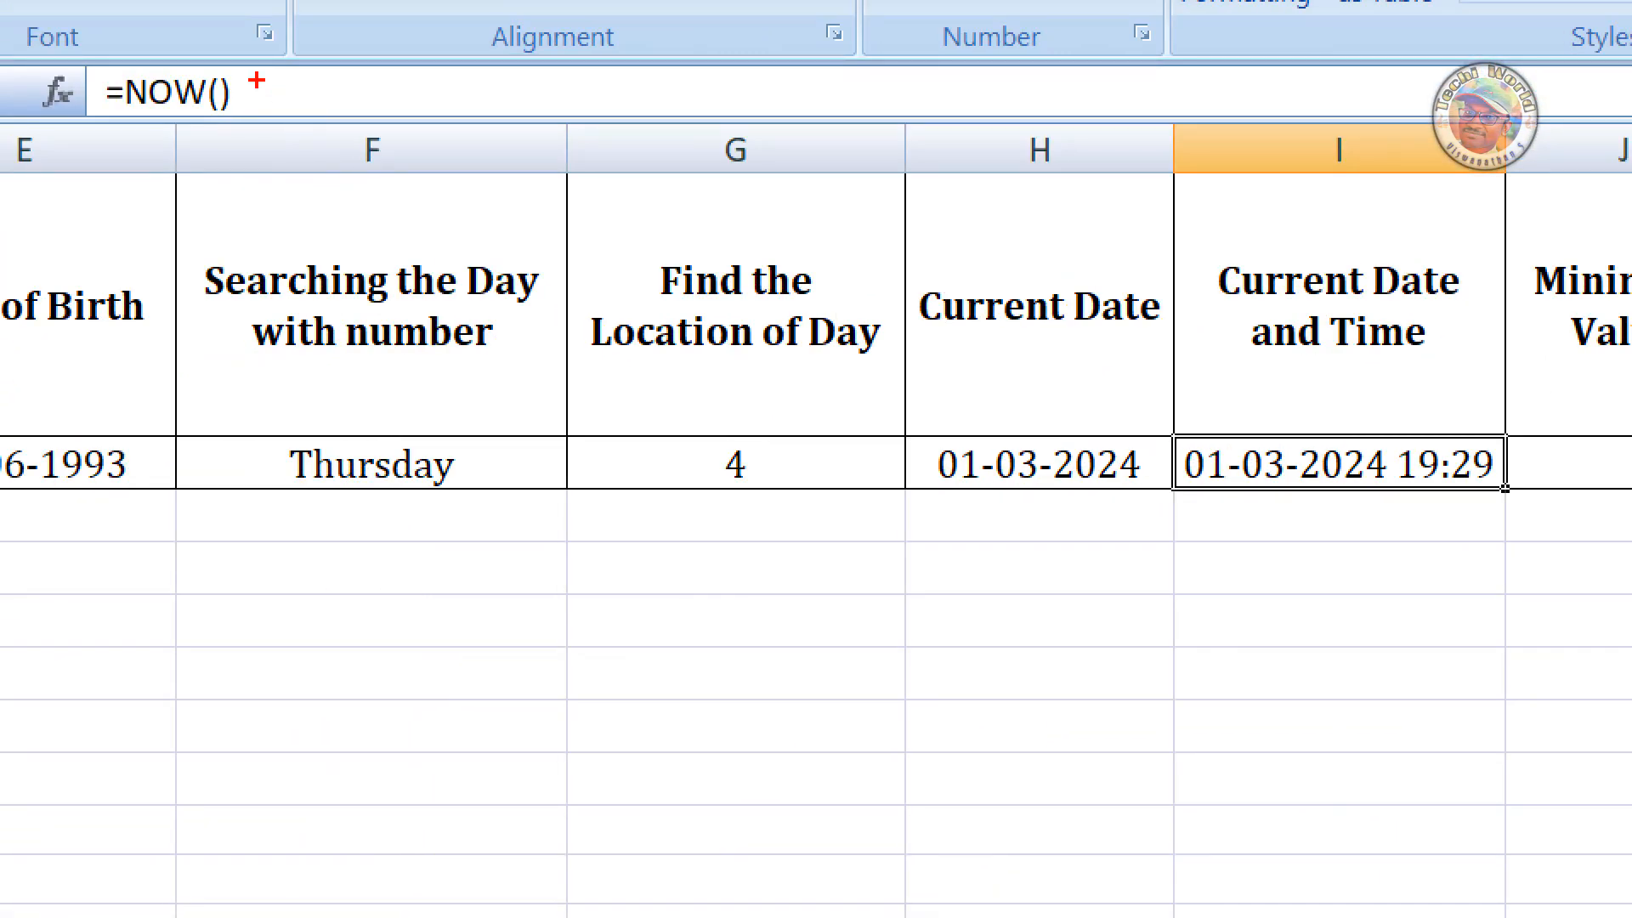
mouse_move(267, 103)
left_mouse_down()
mouse_move(321, 68)
mouse_move(1224, 142)
mouse_move(1251, 255)
mouse_move(1275, 276)
mouse_move(1305, 239)
left_mouse_up()
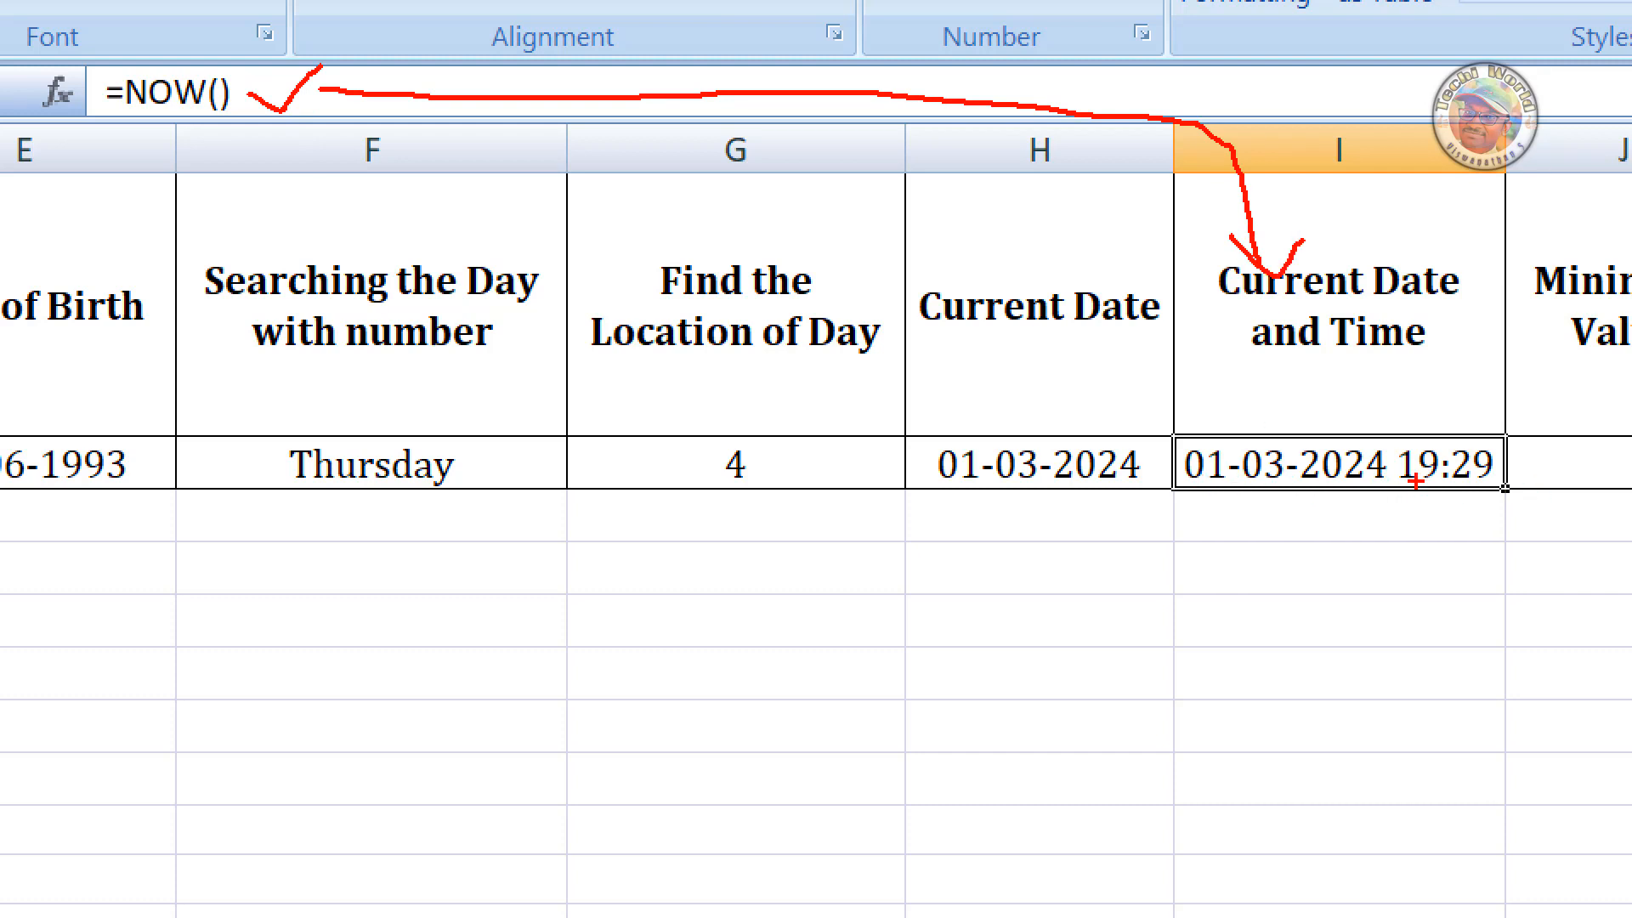
left_click_drag(1415, 481, 1477, 488)
key("Escape")
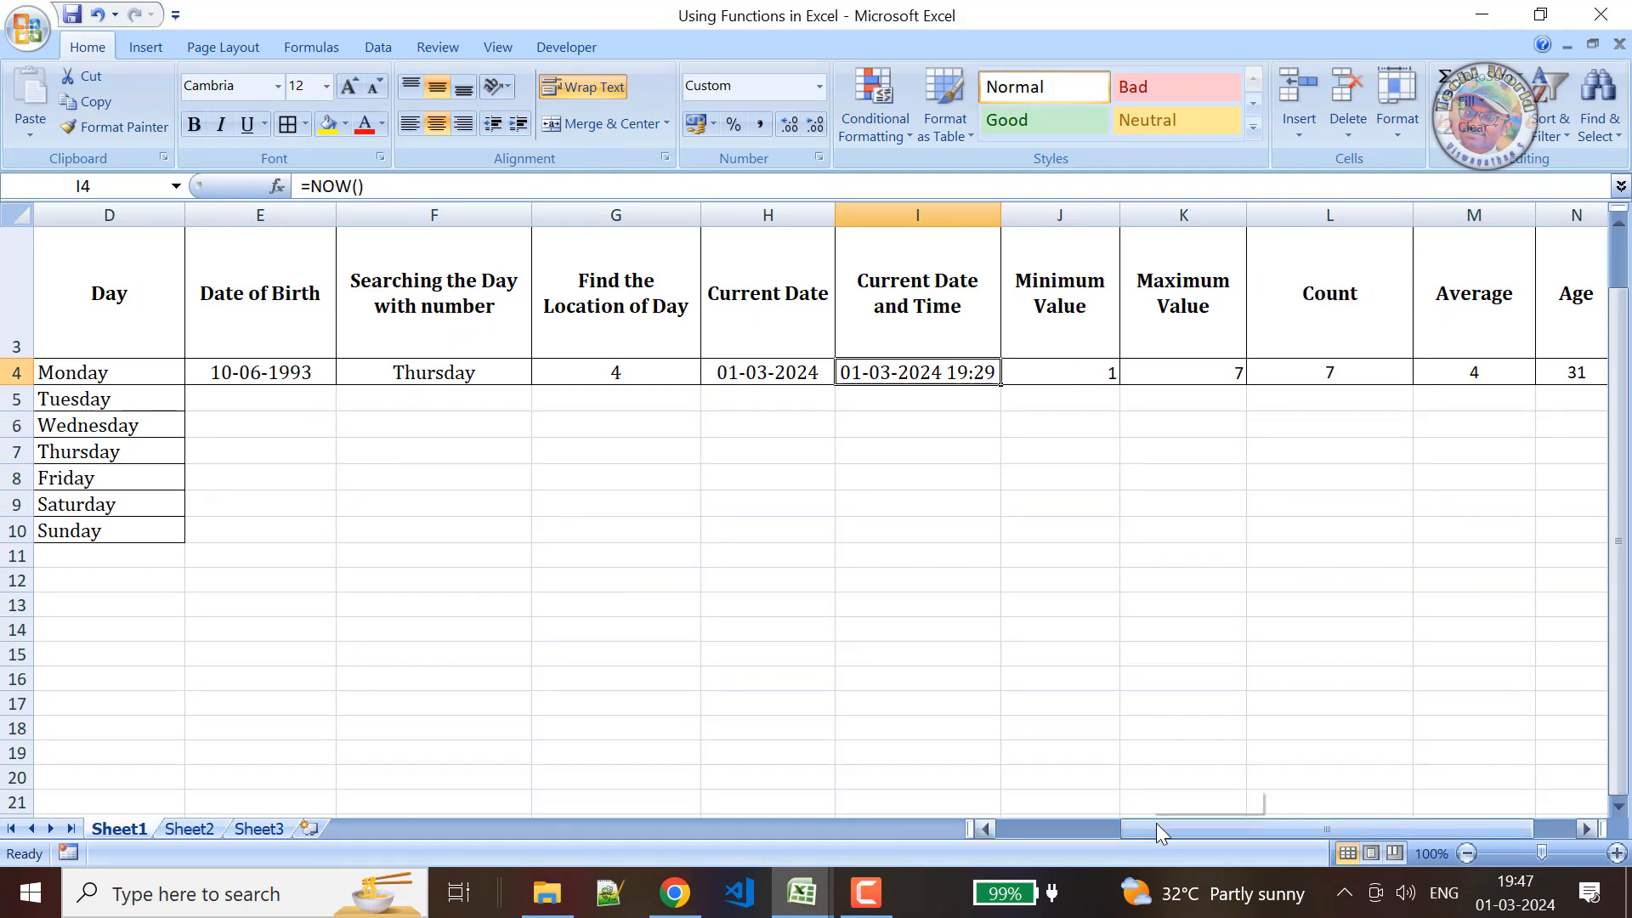
Mark the Number Representation values in column C with a red line and tick the numbers 1 and 7.
left_click_drag(1156, 823, 1061, 824)
scroll(1077, 728, "down", 1)
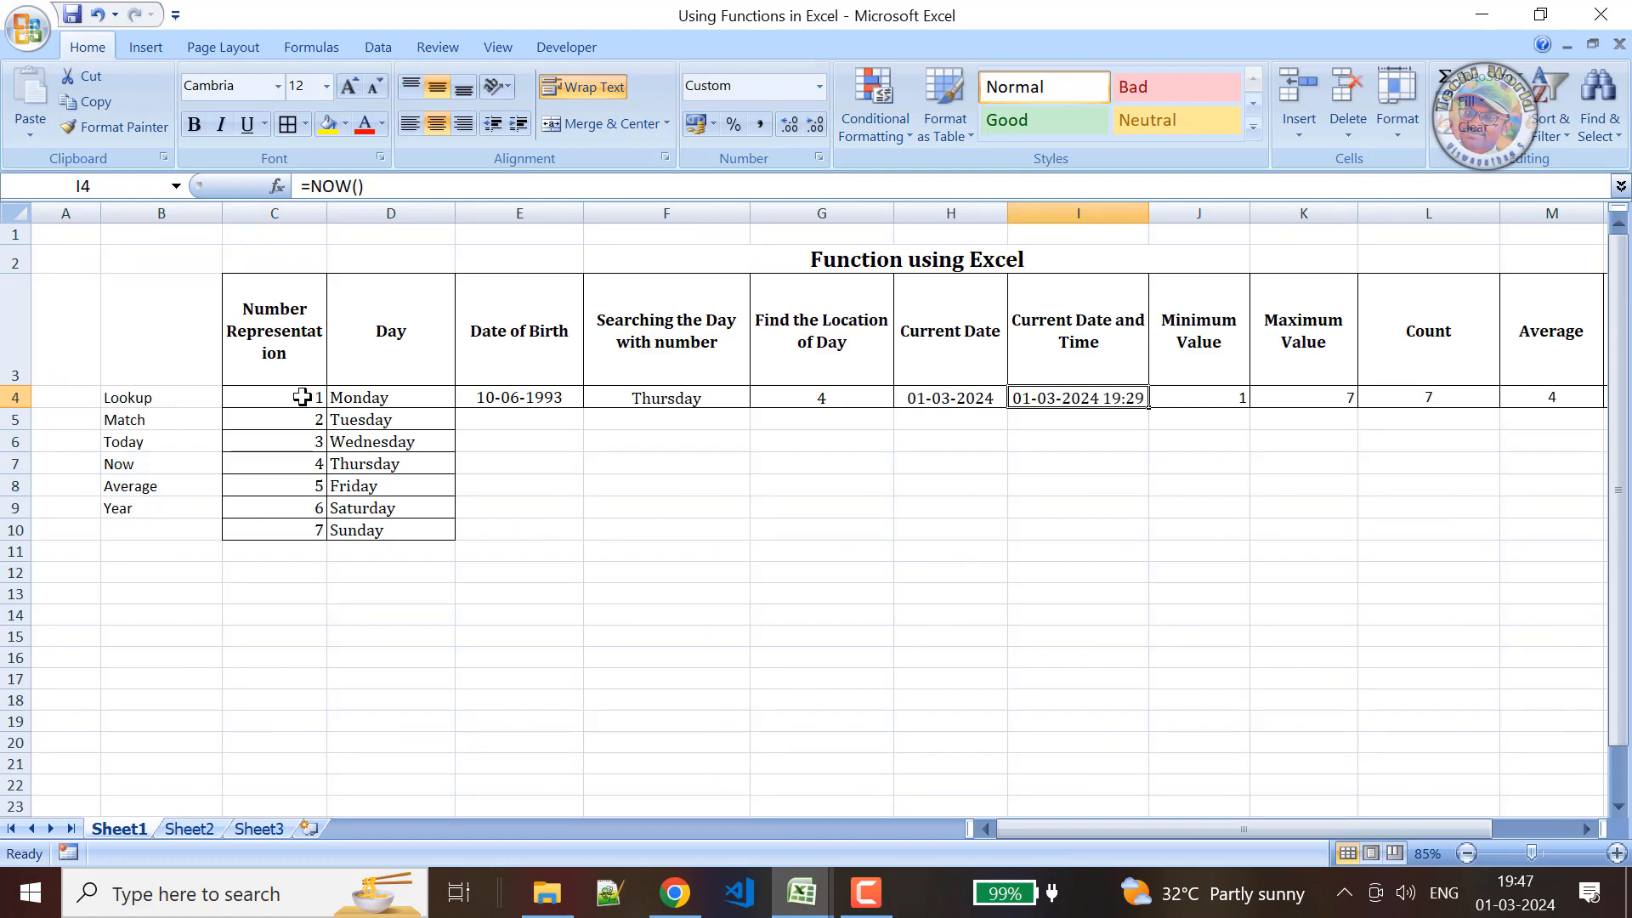
left_click_drag(304, 399, 294, 412)
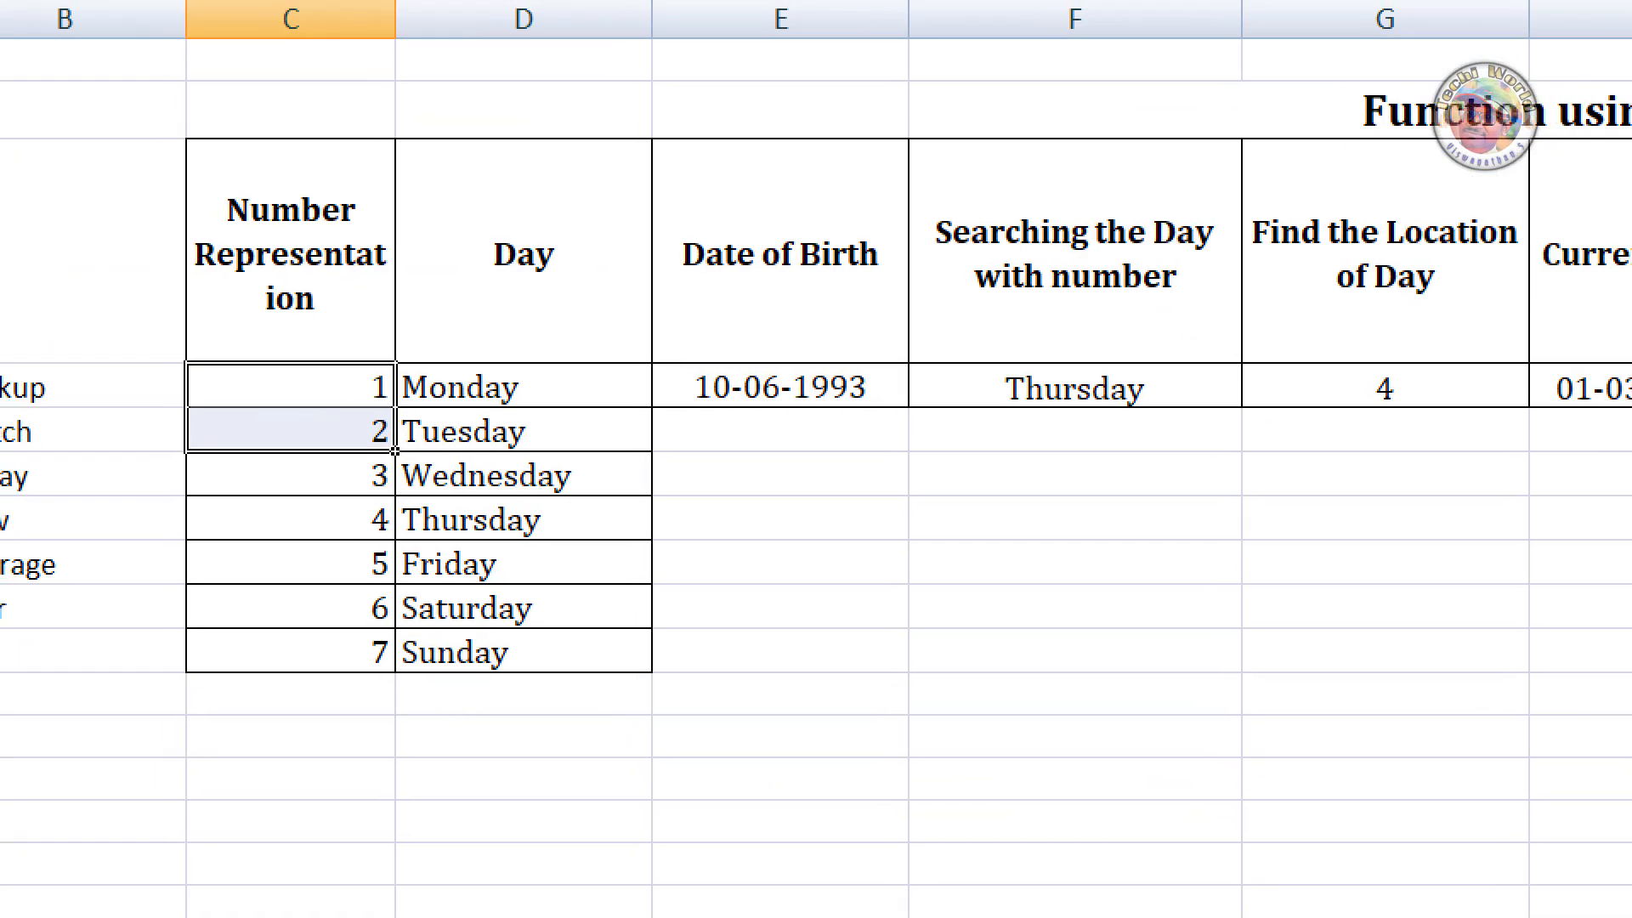
left_click_drag(255, 384, 239, 682)
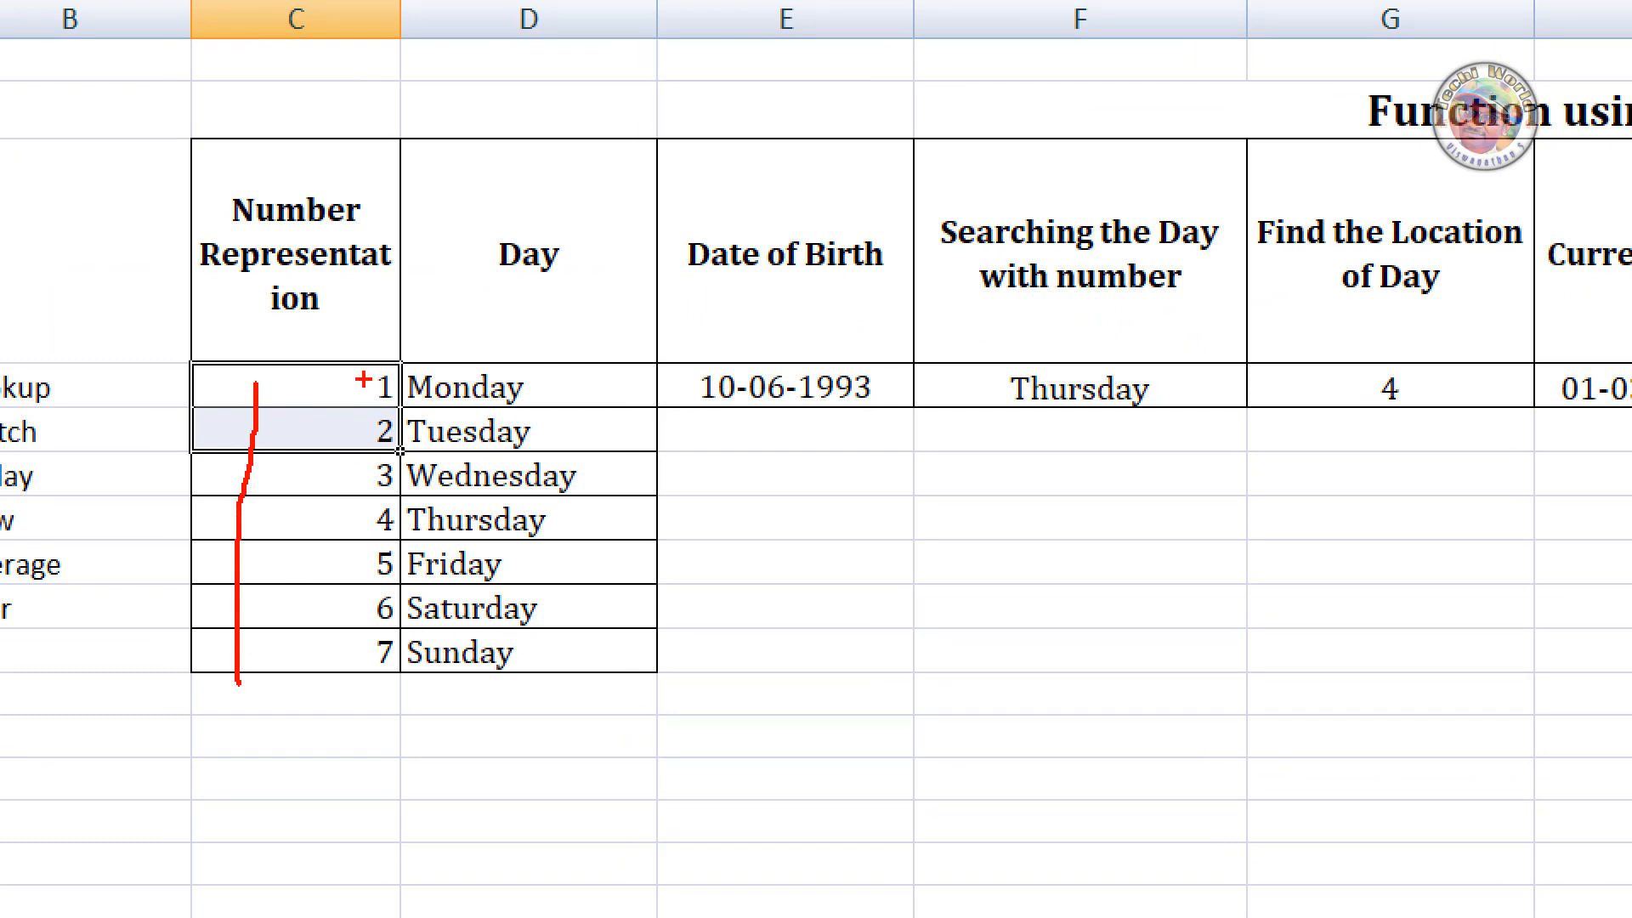
mouse_move(323, 382)
left_mouse_down()
mouse_move(340, 395)
mouse_move(377, 335)
left_mouse_up()
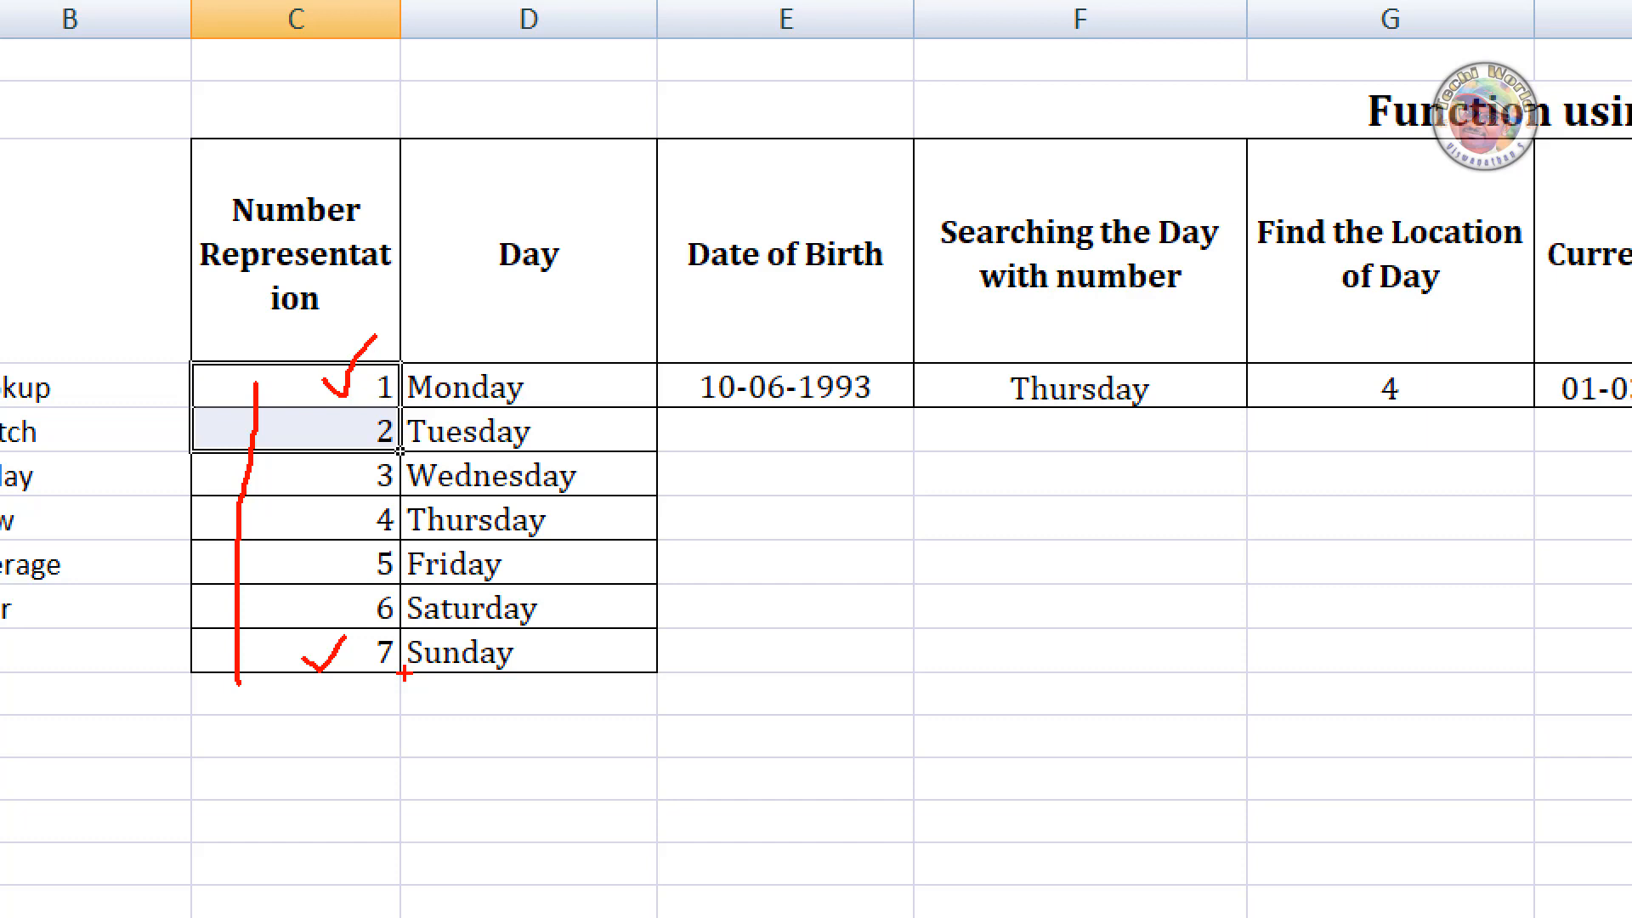
key("Escape")
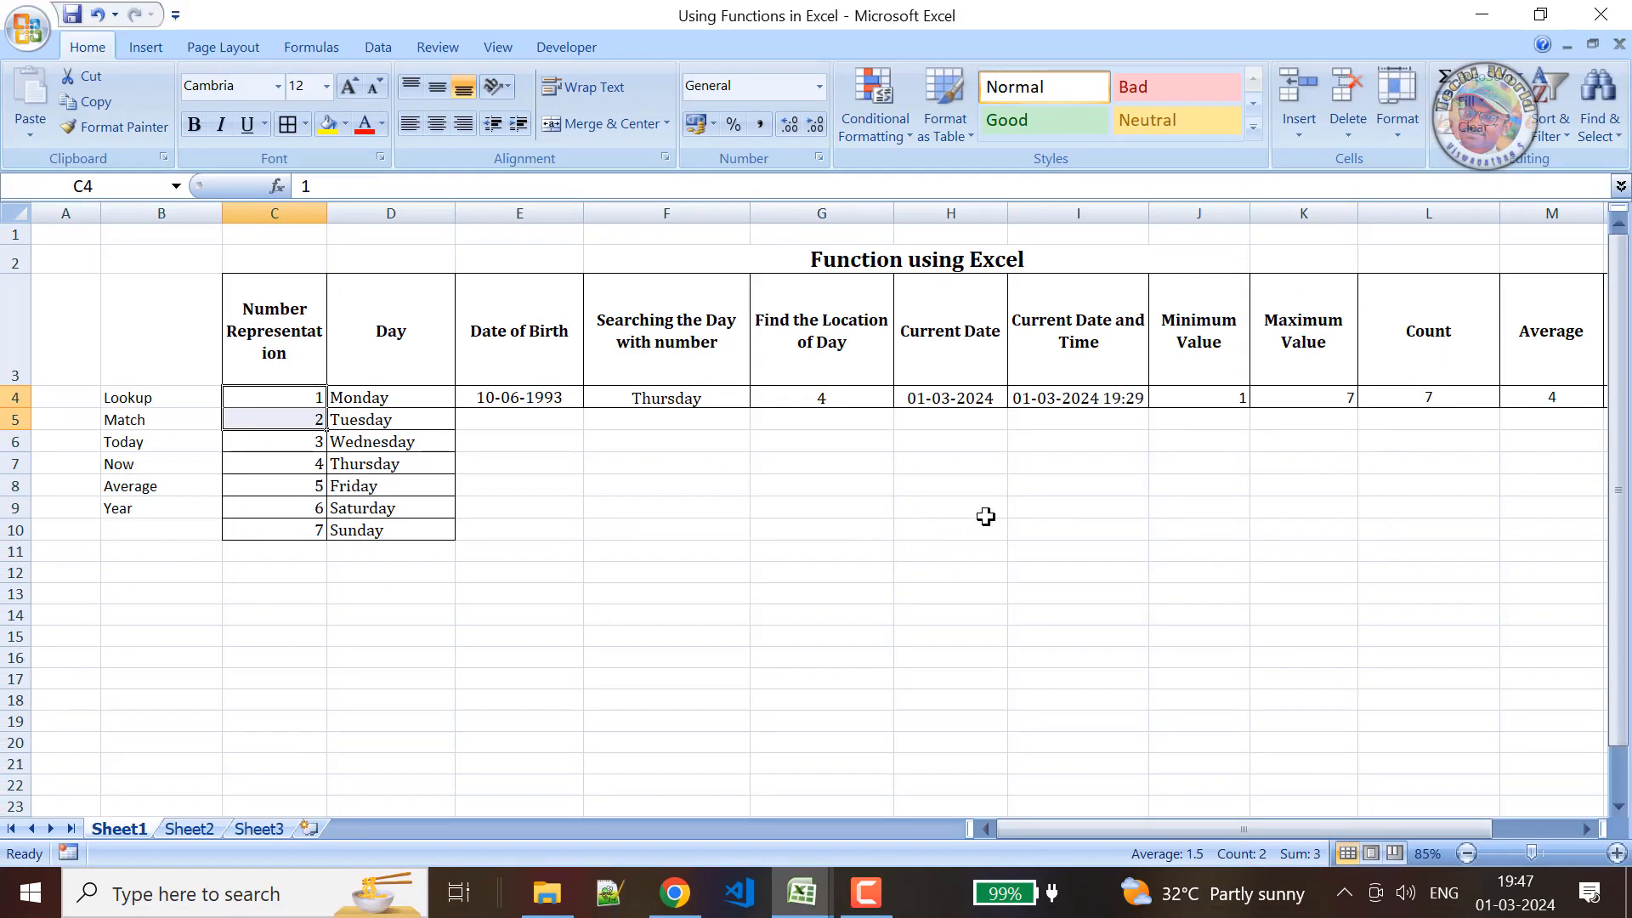
Examine the MIN formula of cell J4, tick it, circle the numbers in C4:C10 and tick the 1.
left_click(1218, 395)
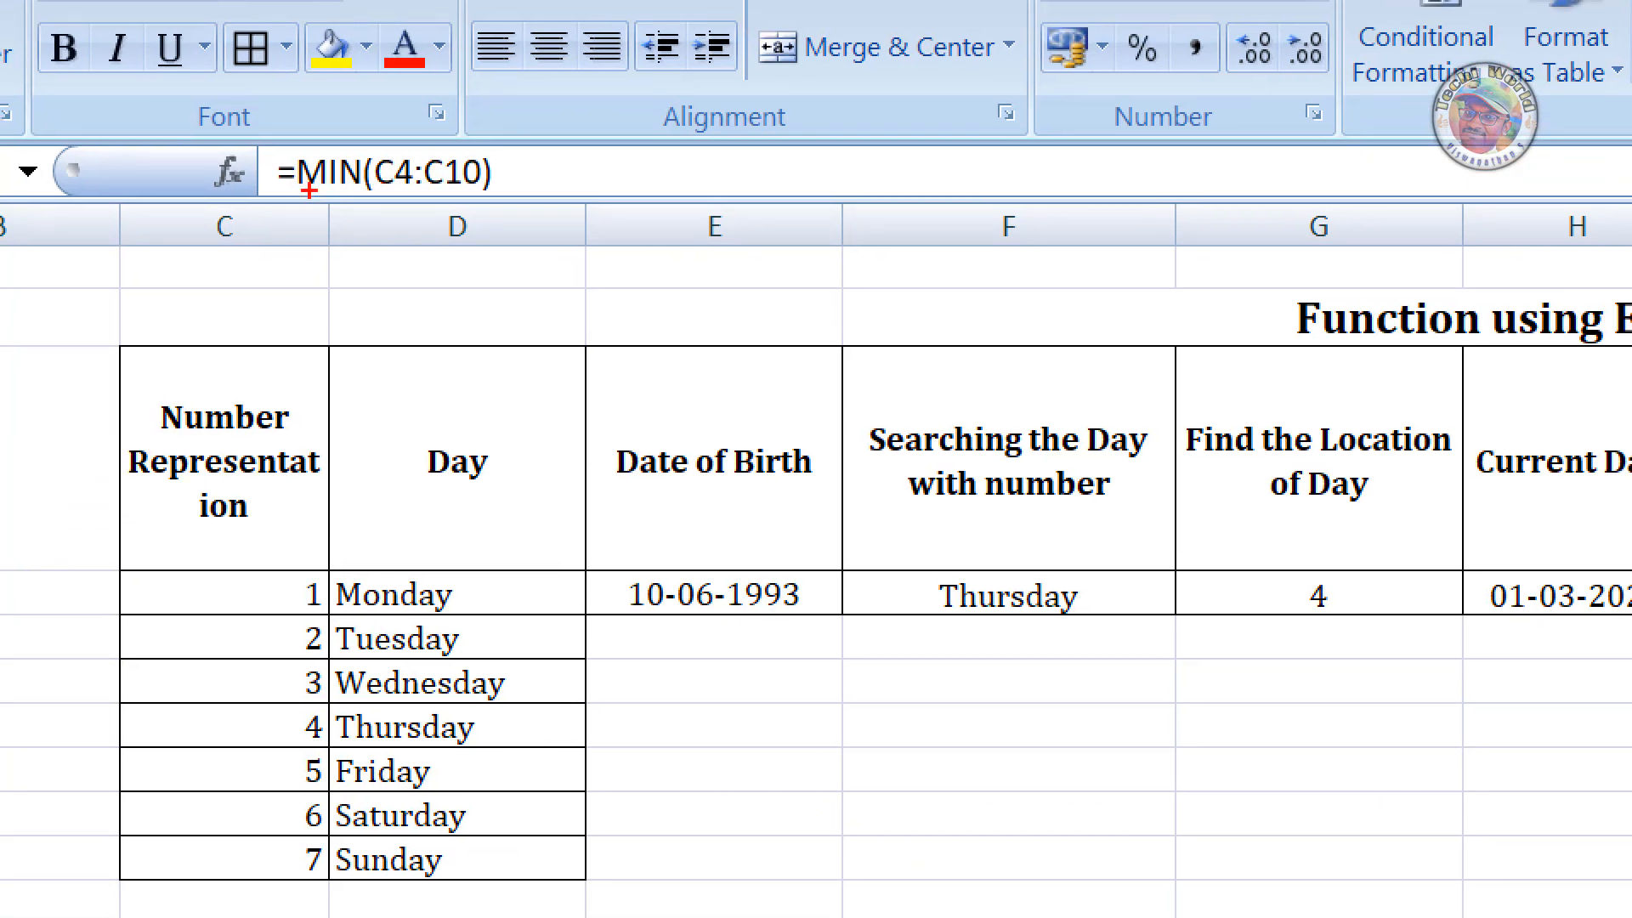
left_click_drag(500, 169, 527, 182)
mouse_move(92, 578)
left_mouse_down()
mouse_move(338, 586)
mouse_move(343, 835)
mouse_move(92, 858)
mouse_move(100, 579)
left_mouse_up()
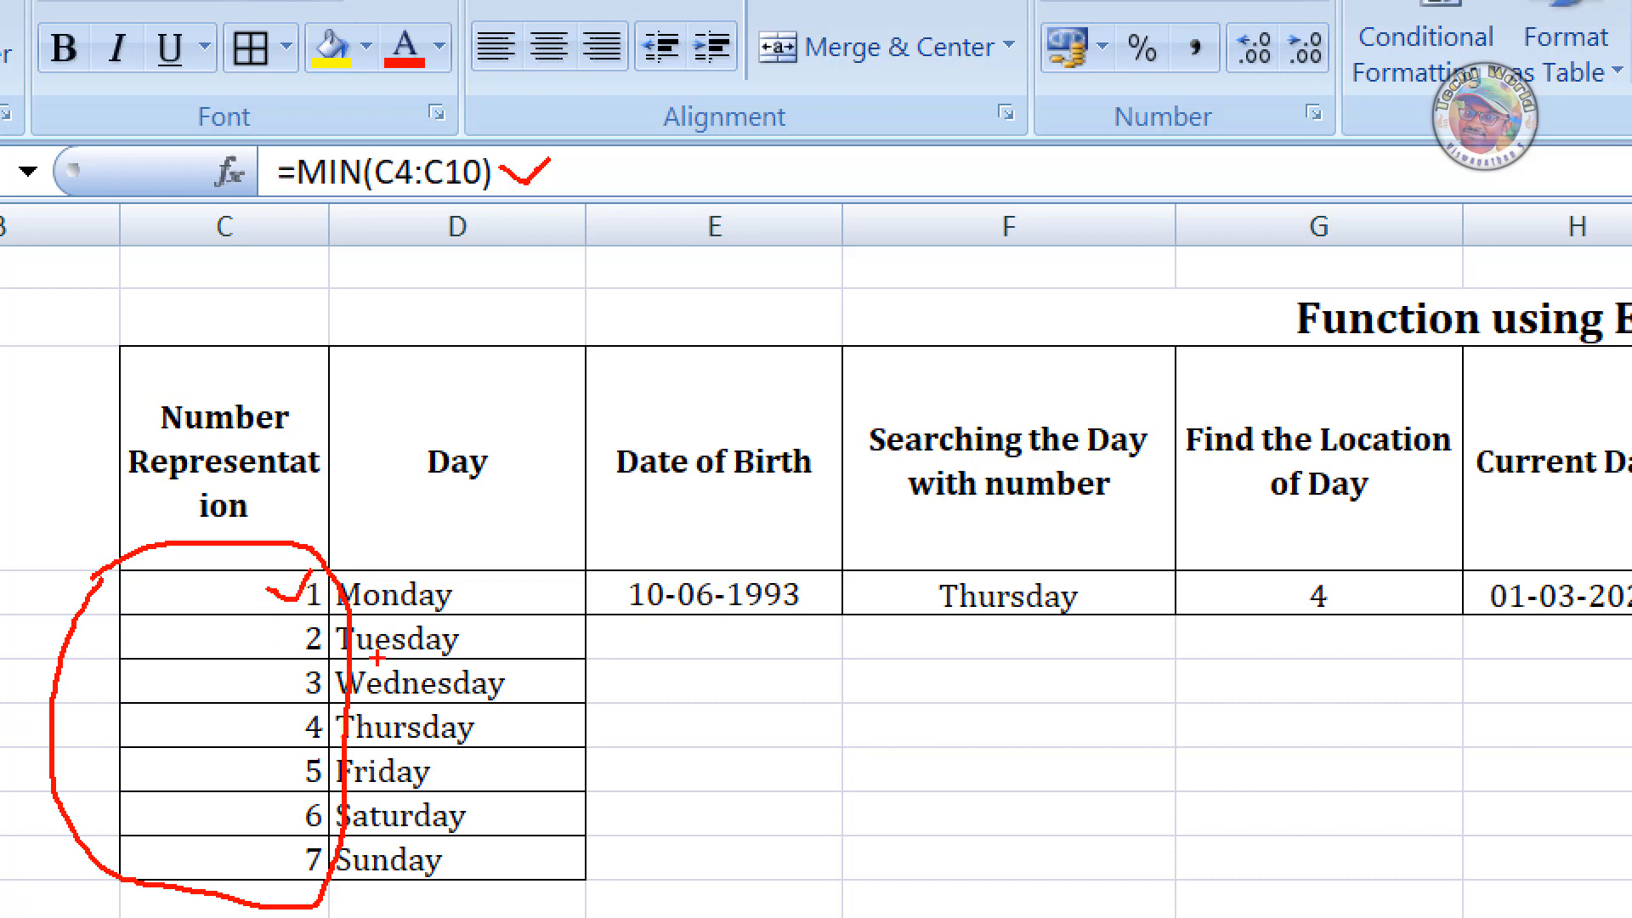
key("Escape")
Look at the Minimum and Maximum Value columns and inspect the MAX formula in cell K4.
key("ctrl+1")
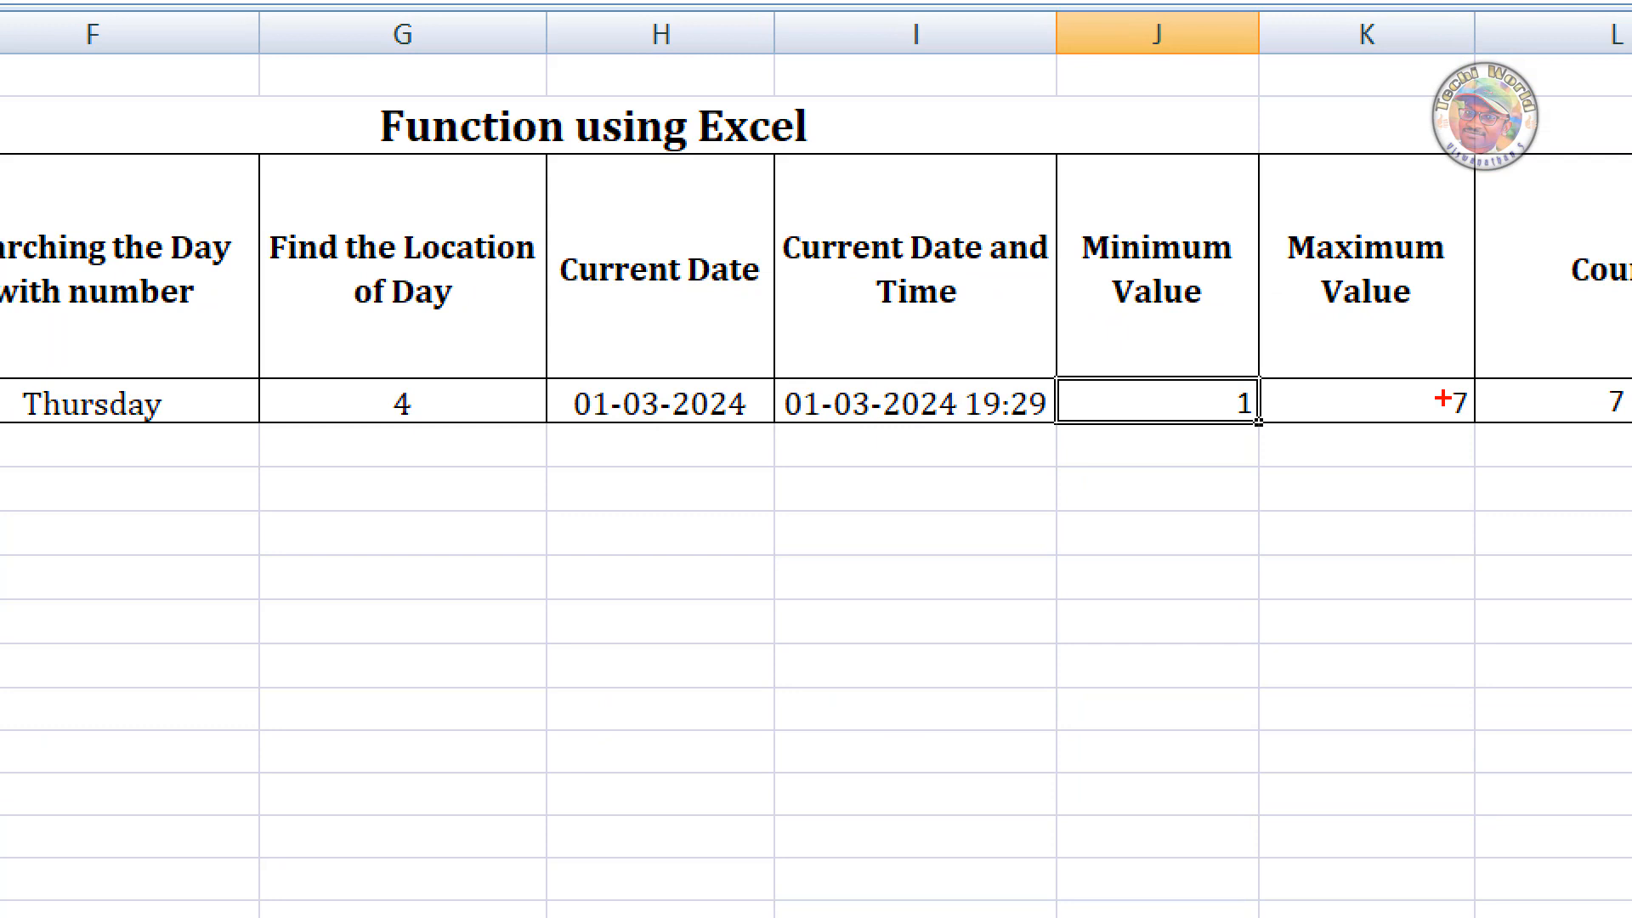
key("Escape")
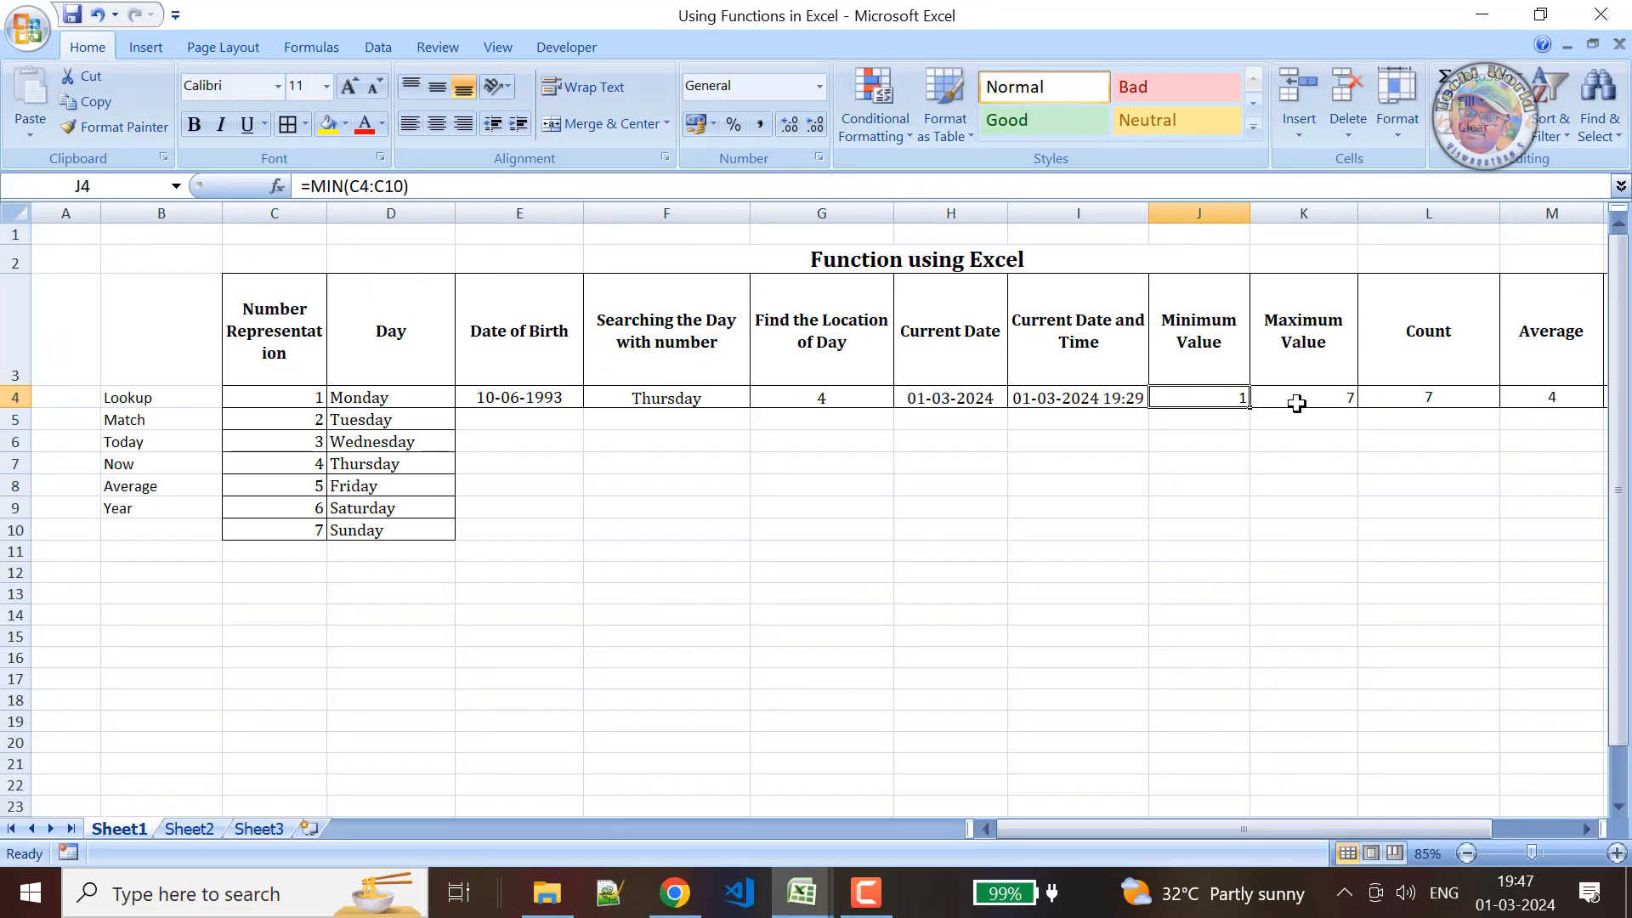
left_click(1296, 400)
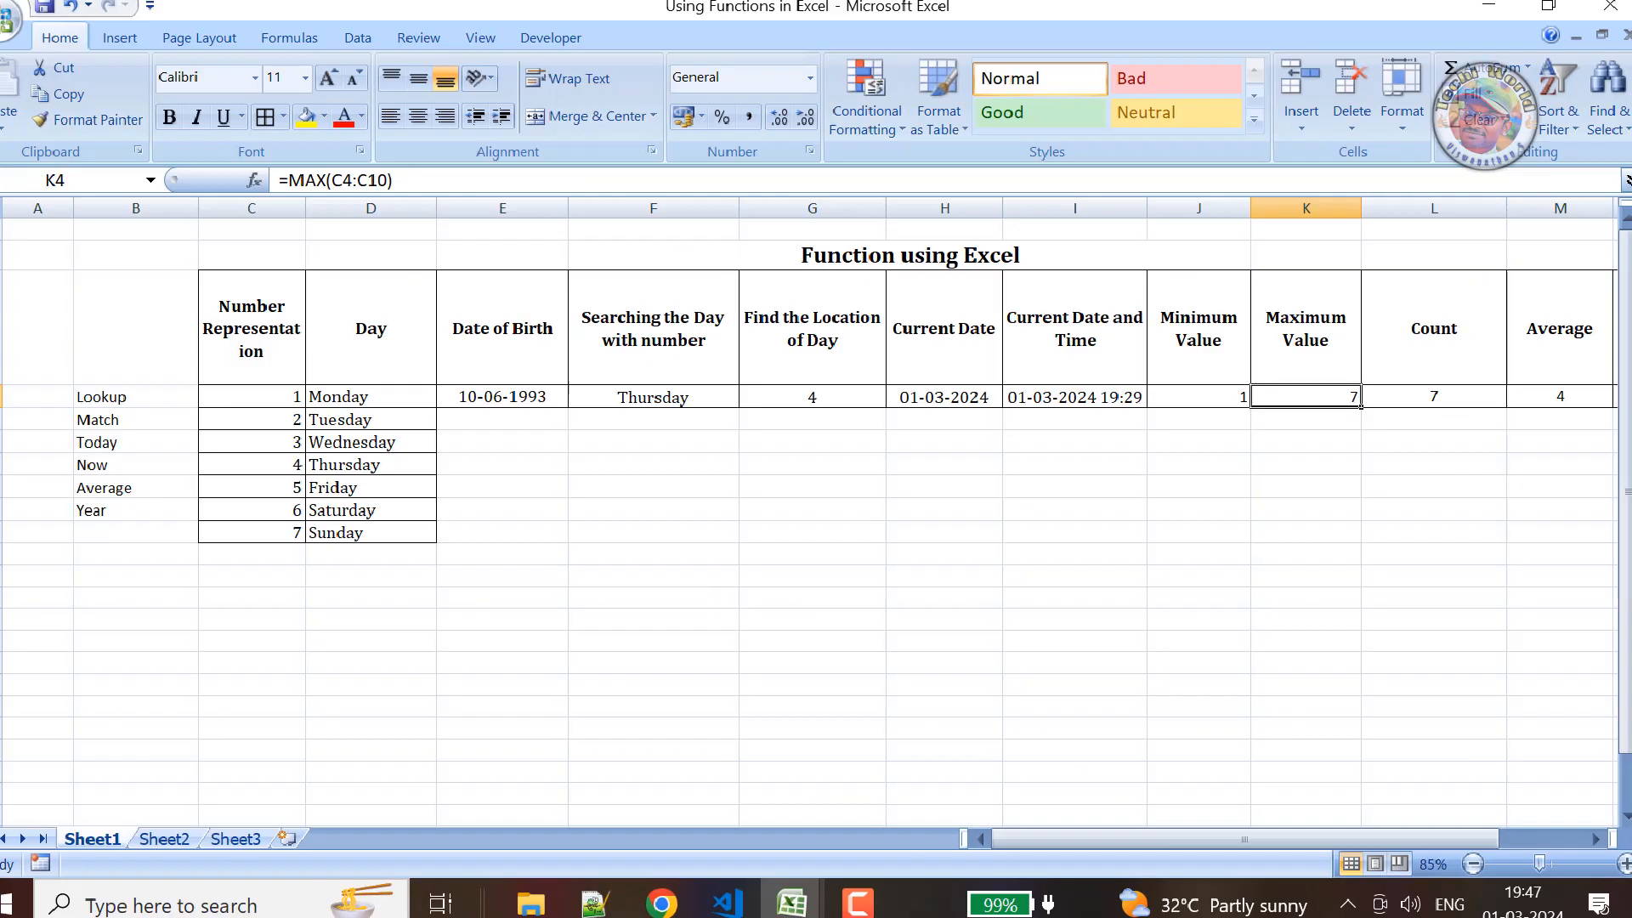
Examine the COUNT formula of cell L4, select its range C4:C10, and annotate it with an arrow to 1 and an underline below 7.
left_click(1455, 393)
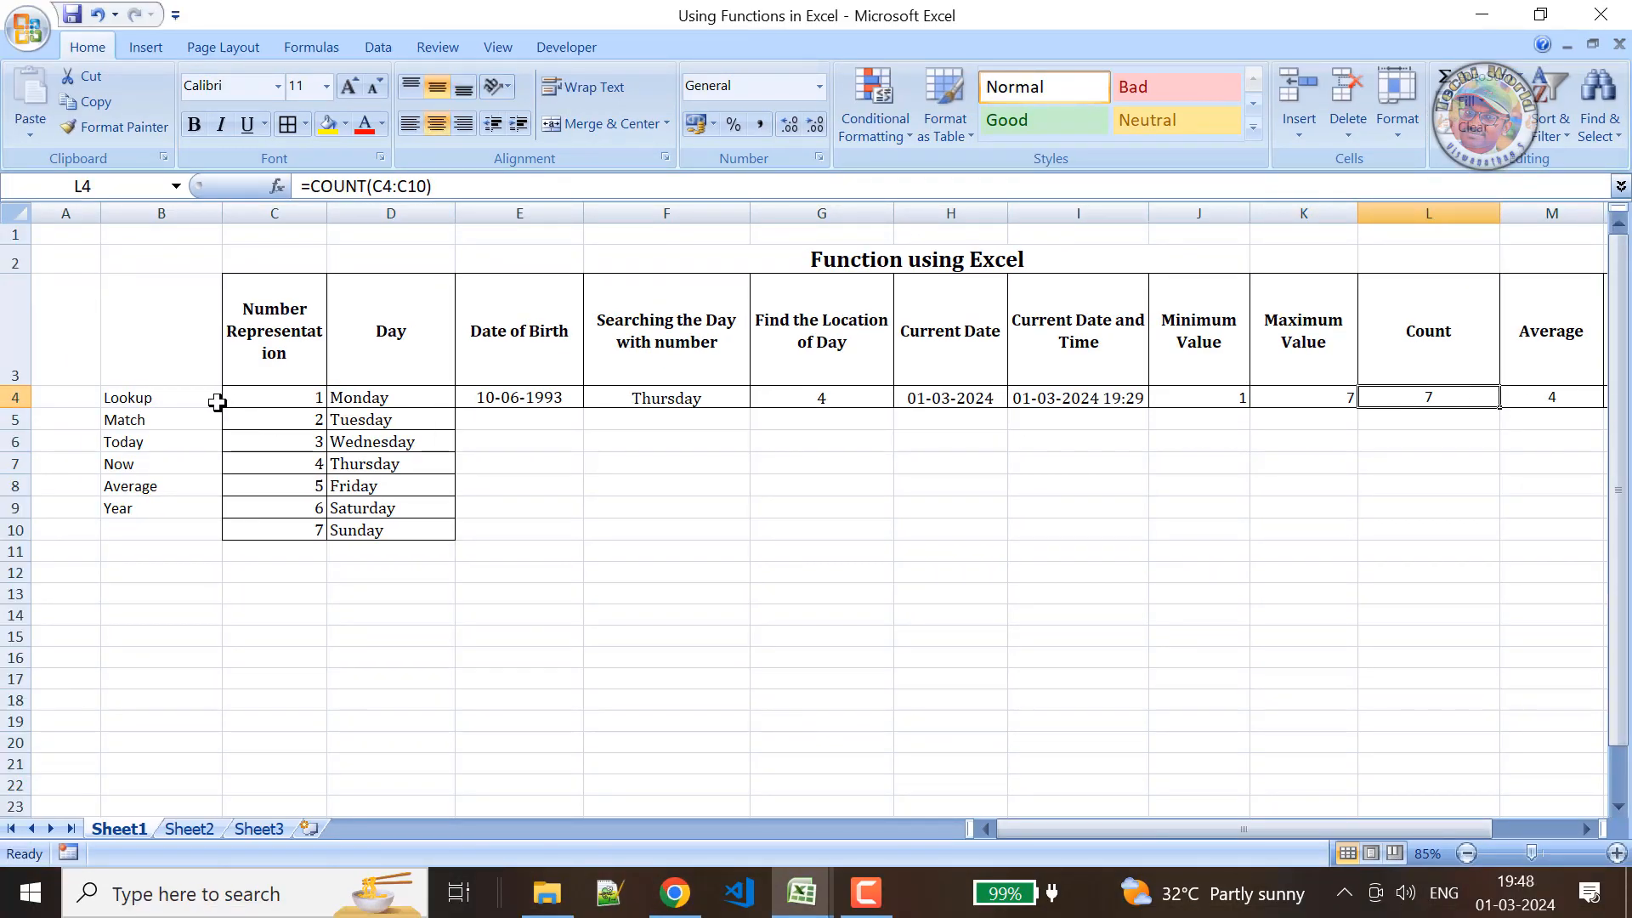
left_click_drag(237, 403, 246, 535)
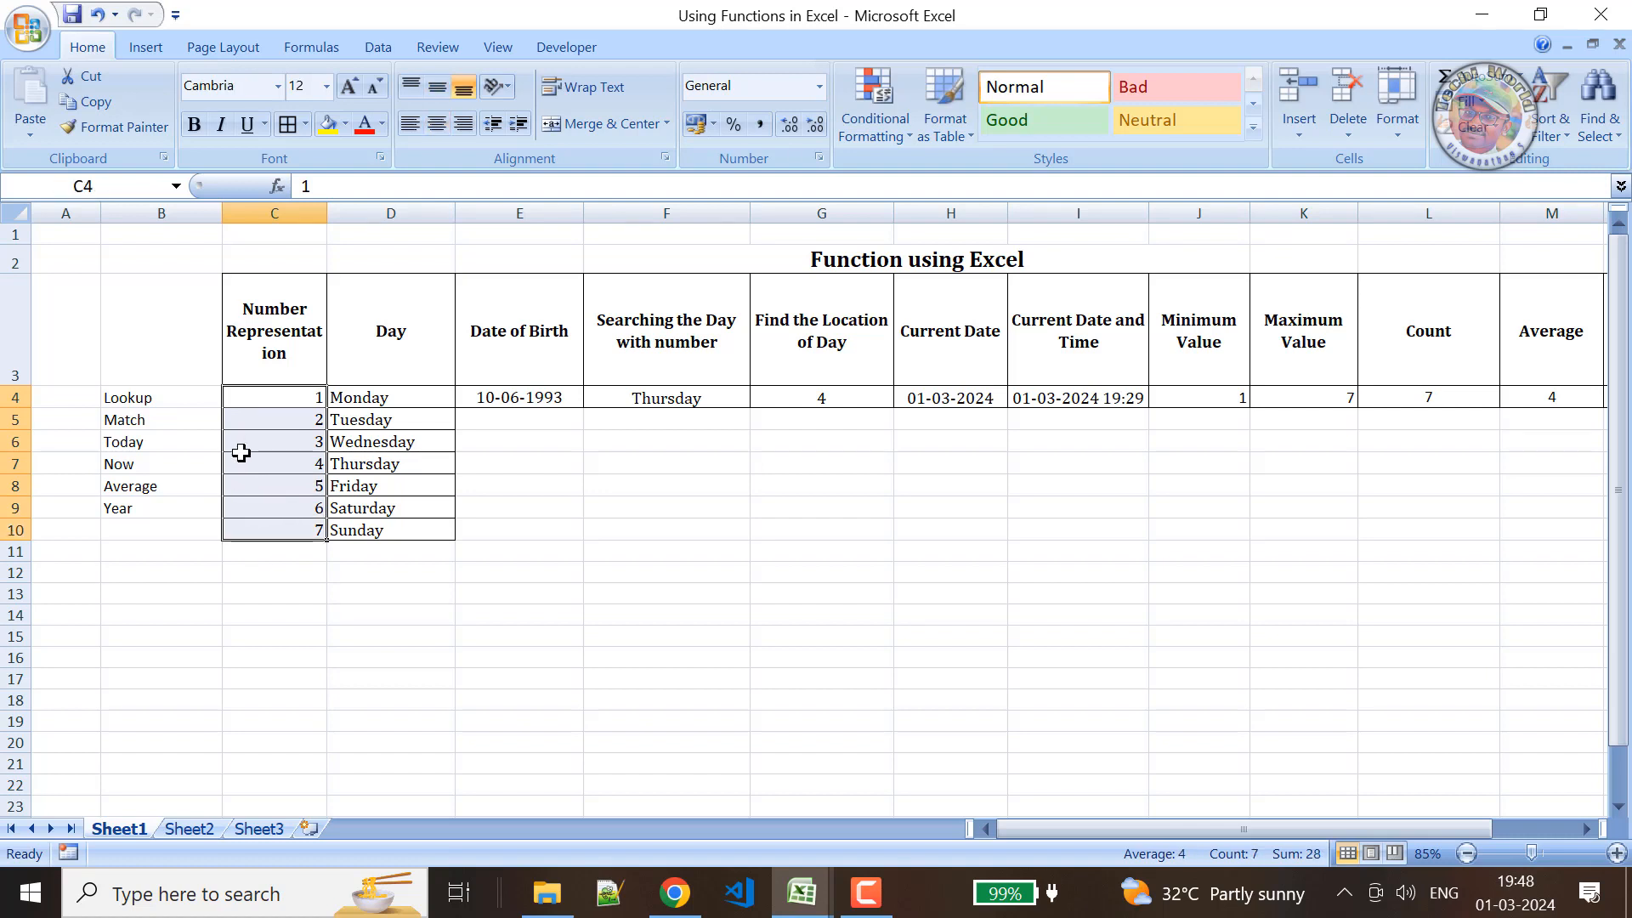
left_click(1438, 405)
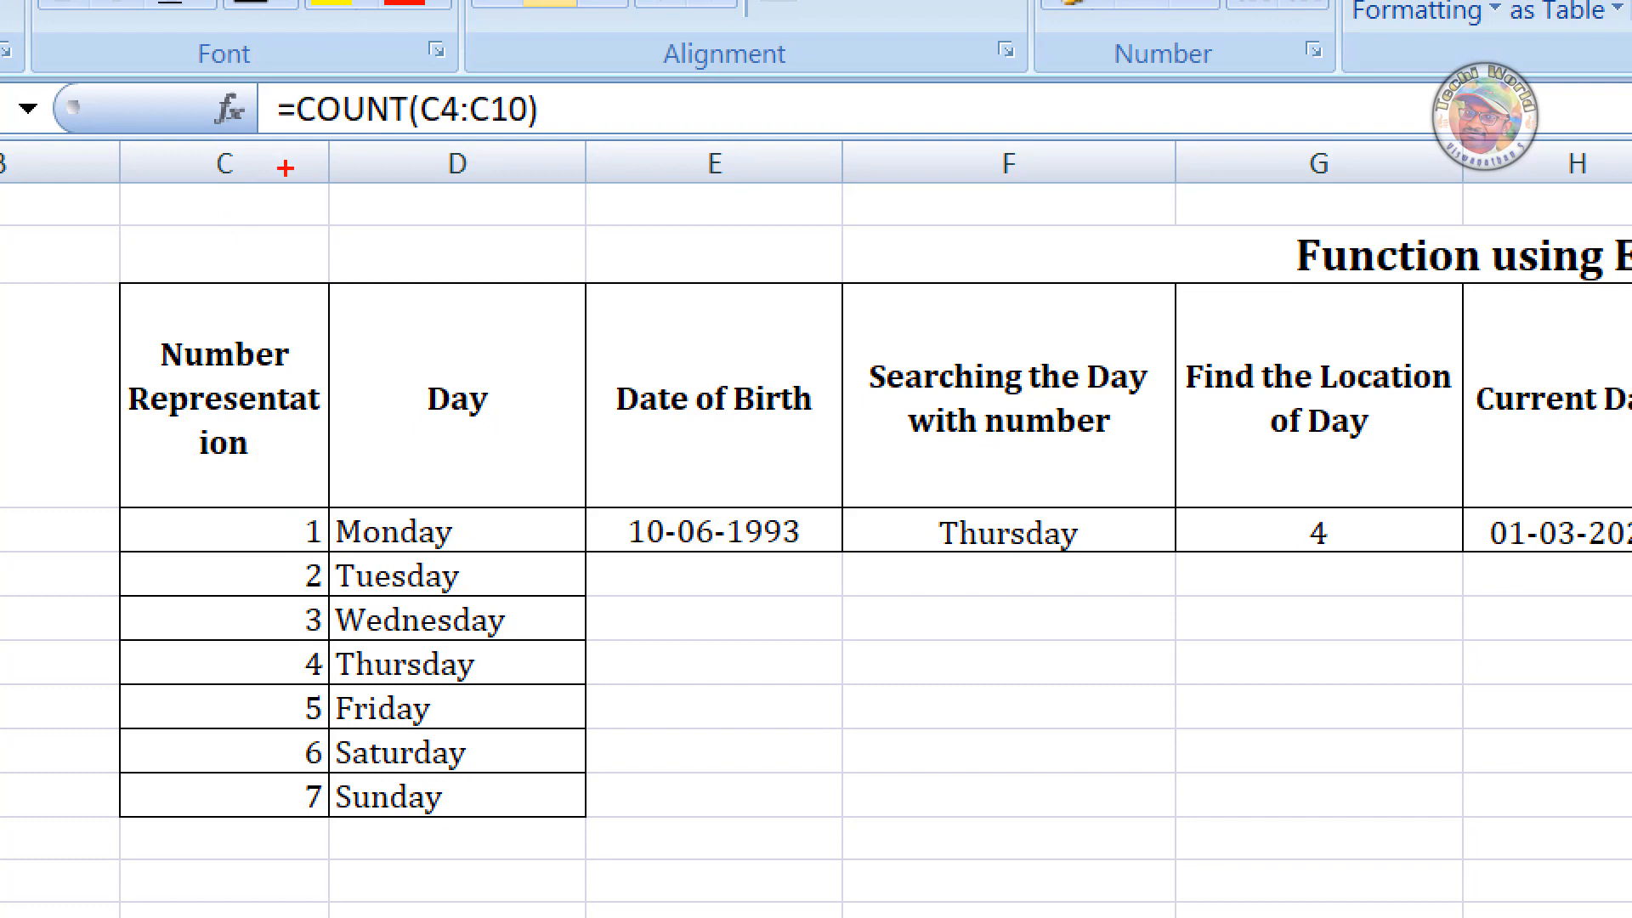
mouse_move(279, 151)
left_mouse_down()
mouse_move(289, 500)
mouse_move(315, 508)
left_mouse_up()
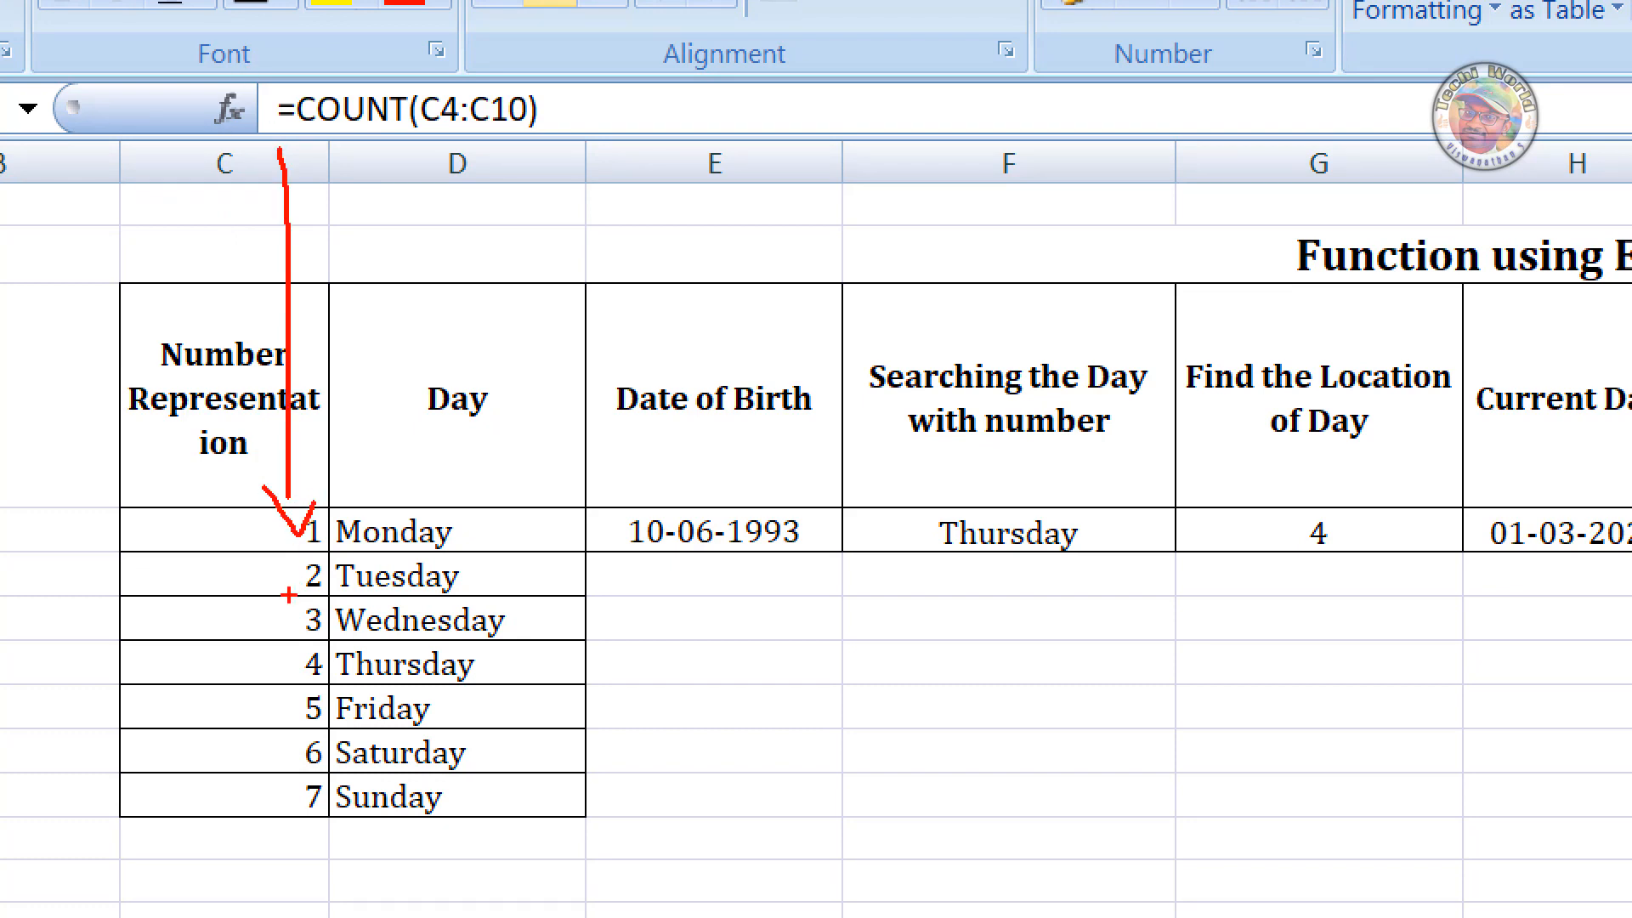
left_click_drag(233, 821, 331, 818)
key("Escape")
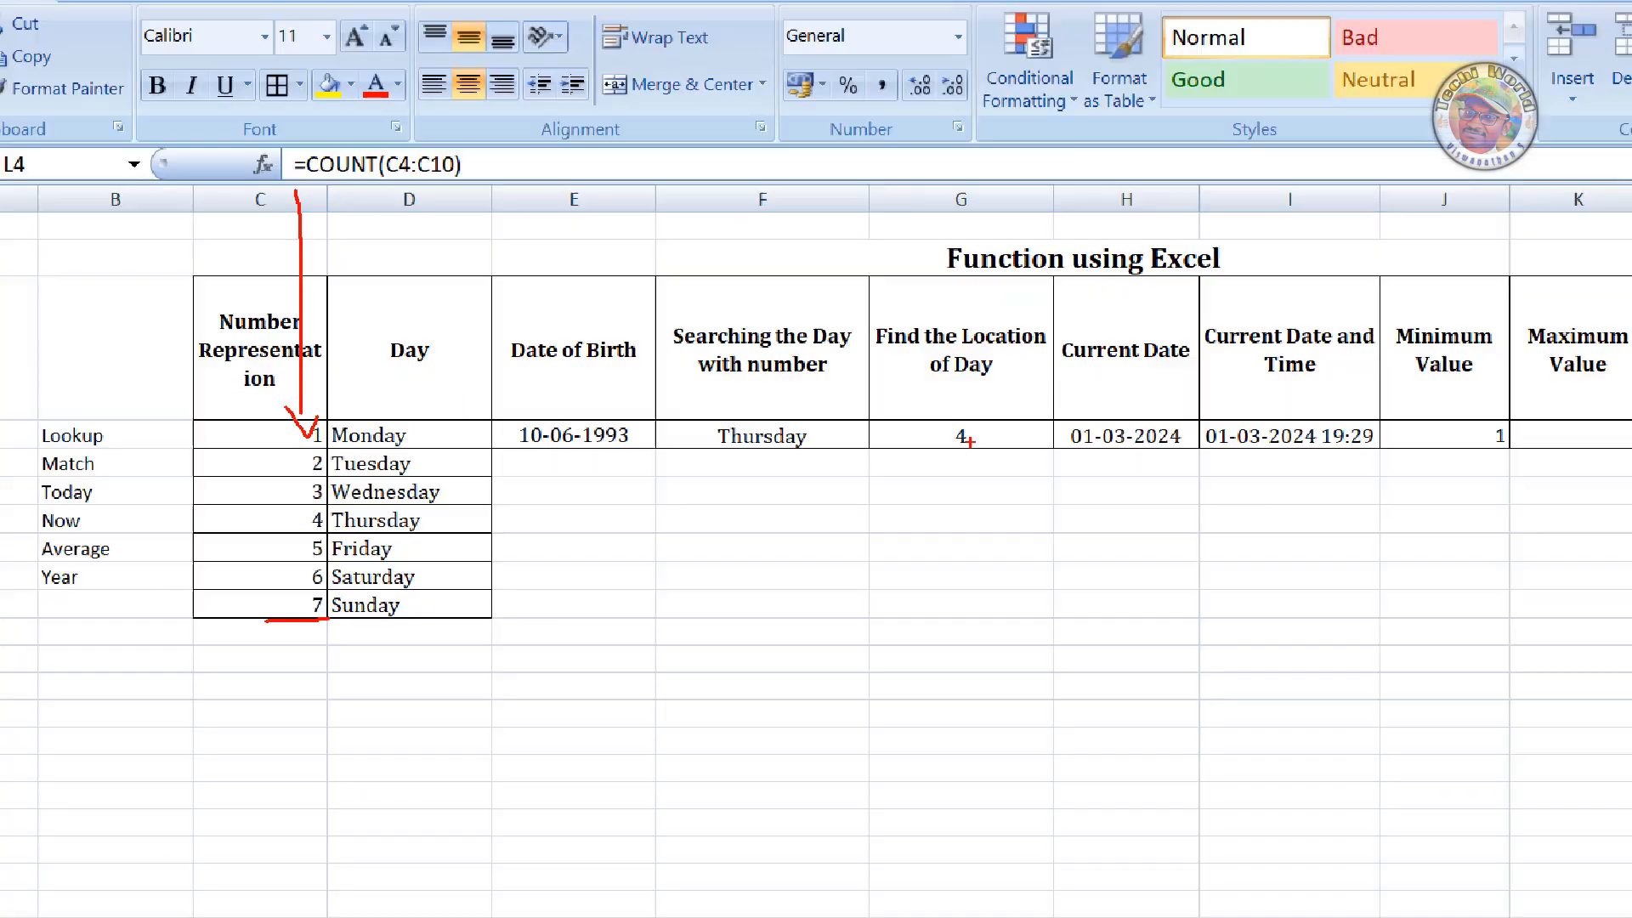
Examine the AVERAGE formula of cell M4, select its range C4:C10 and underline the function name in red.
left_click(1526, 387)
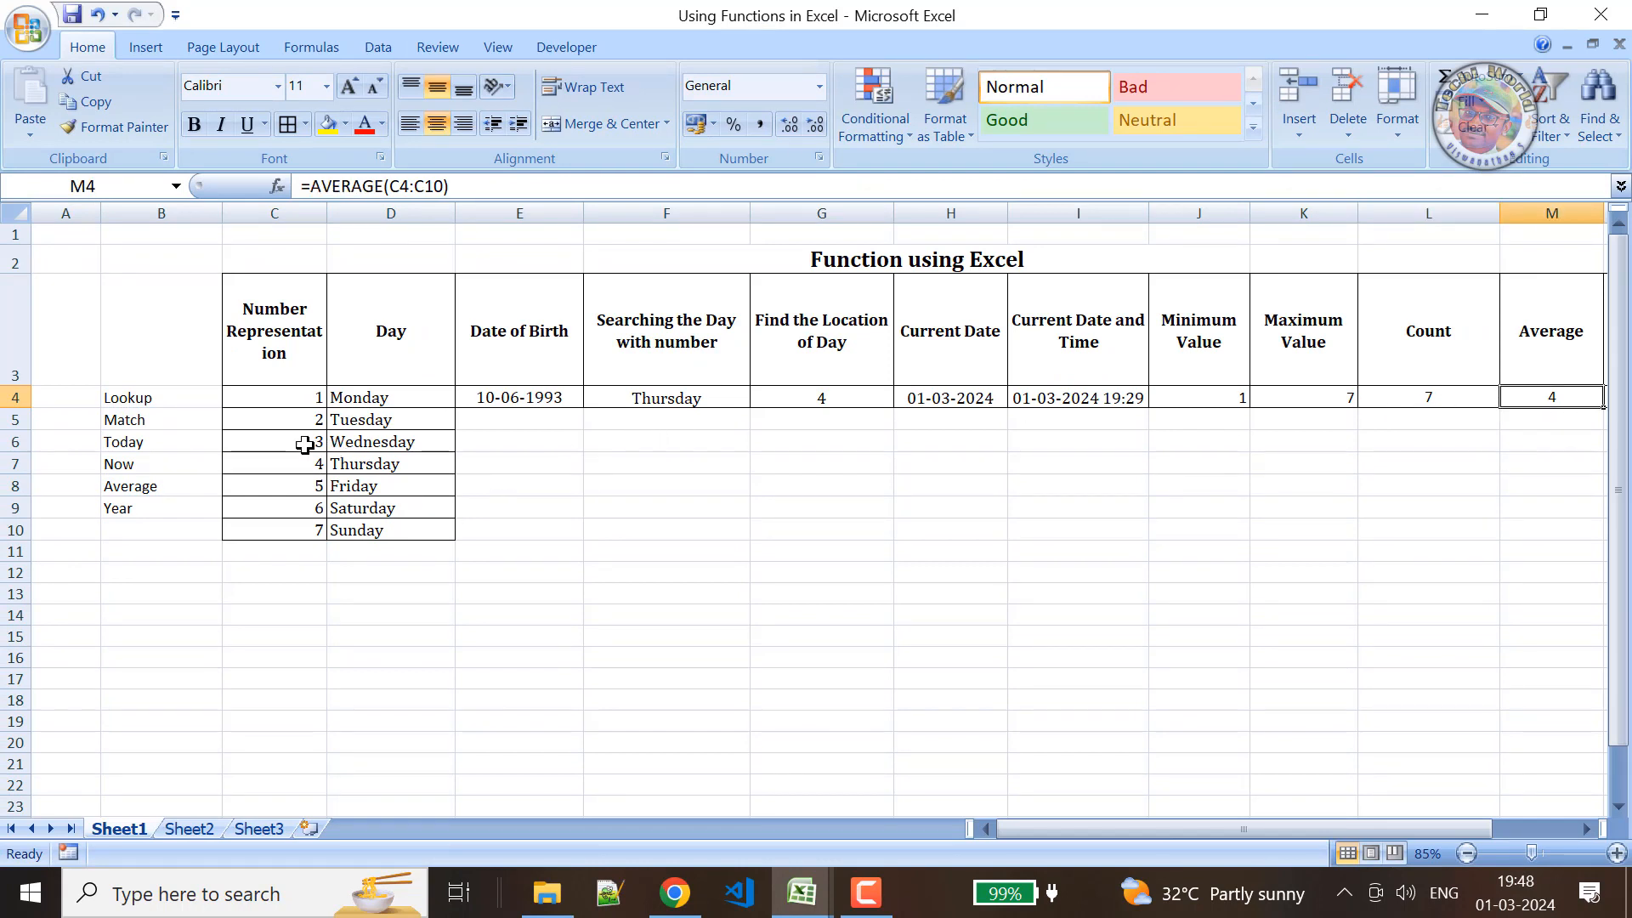
left_click_drag(263, 400, 272, 527)
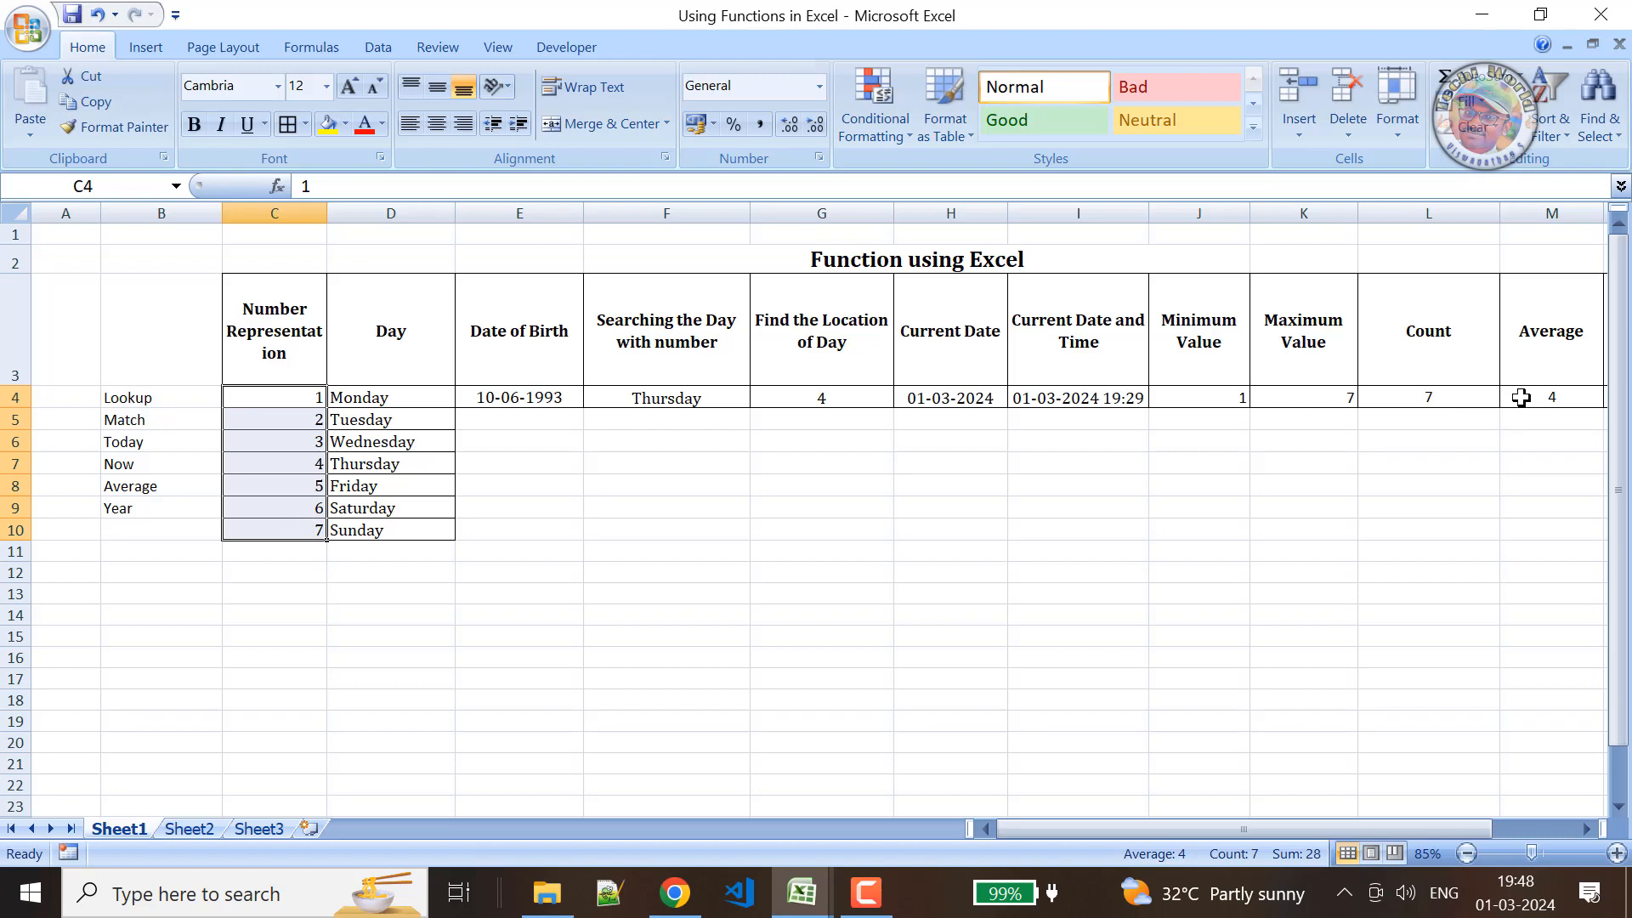
left_click(1550, 398)
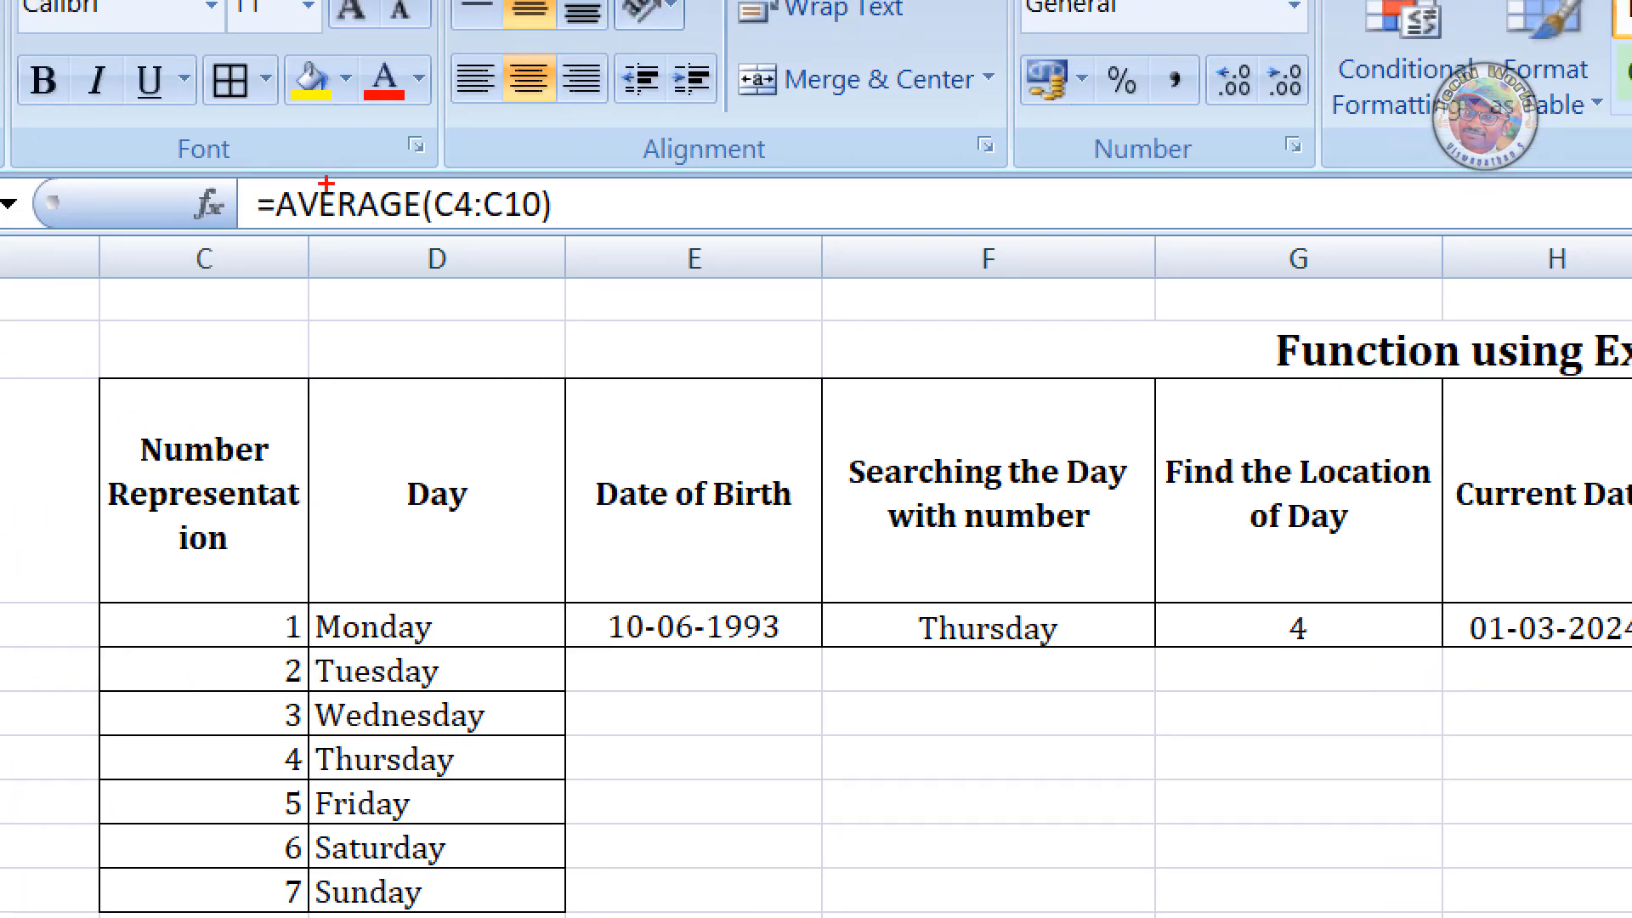
mouse_move(274, 231)
left_mouse_down()
mouse_move(459, 238)
mouse_move(605, 165)
mouse_move(411, 164)
mouse_move(422, 233)
left_mouse_up()
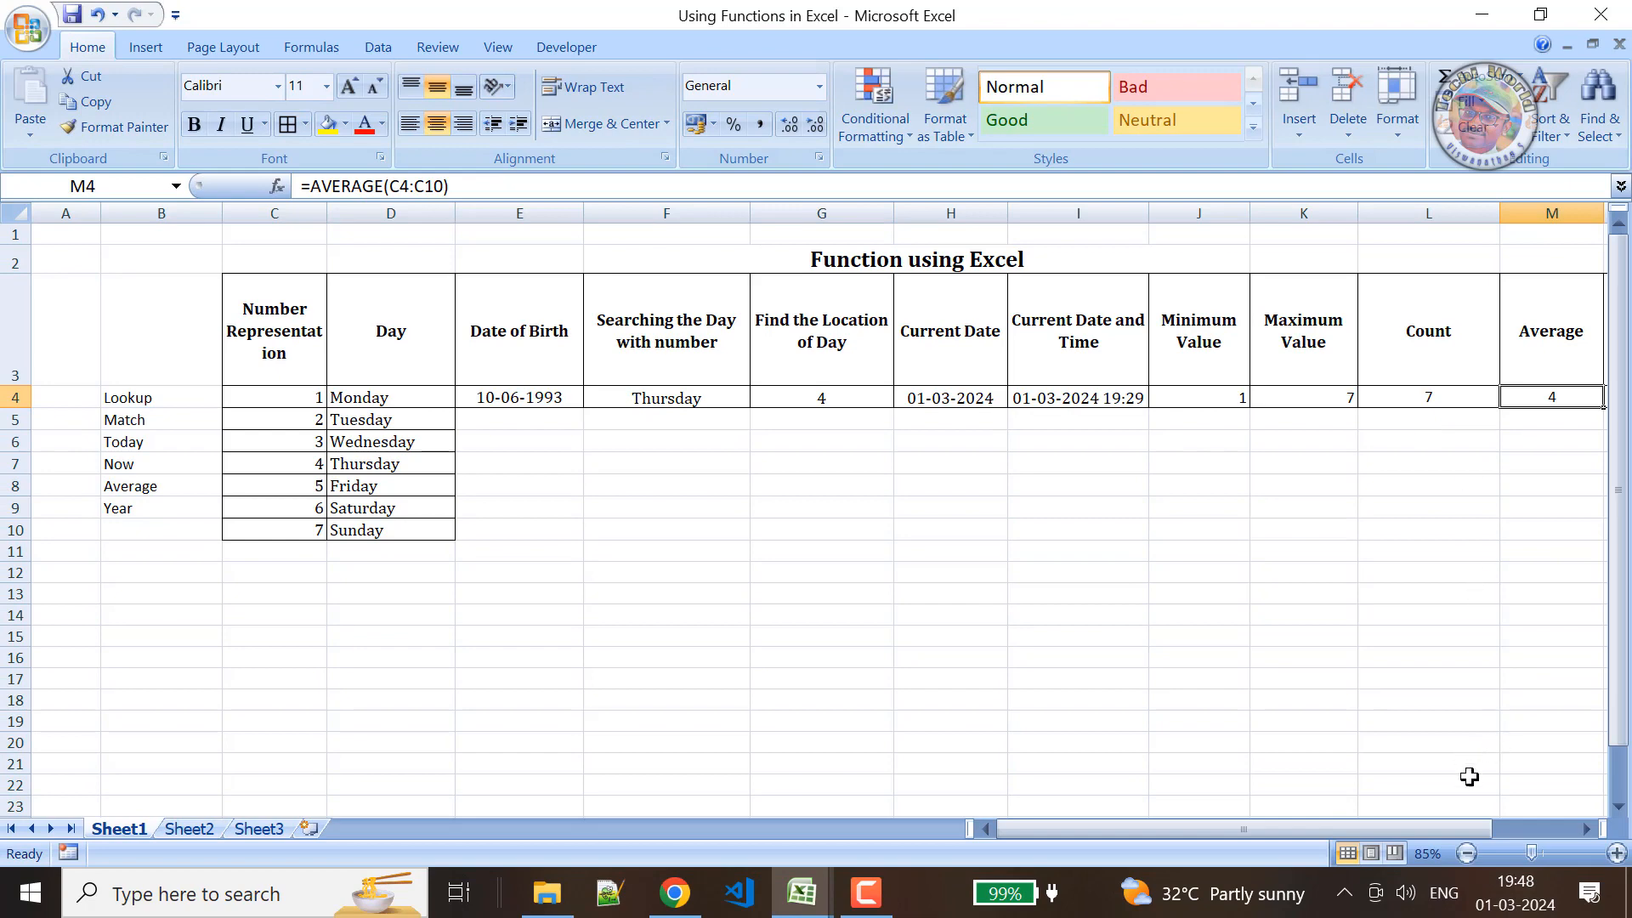
Examine the Age formula in N4, underline YEAR(NOW()) and YEAR(E4), and draw an arrow to cell E4, underlining its year.
left_click_drag(1471, 829, 1492, 763)
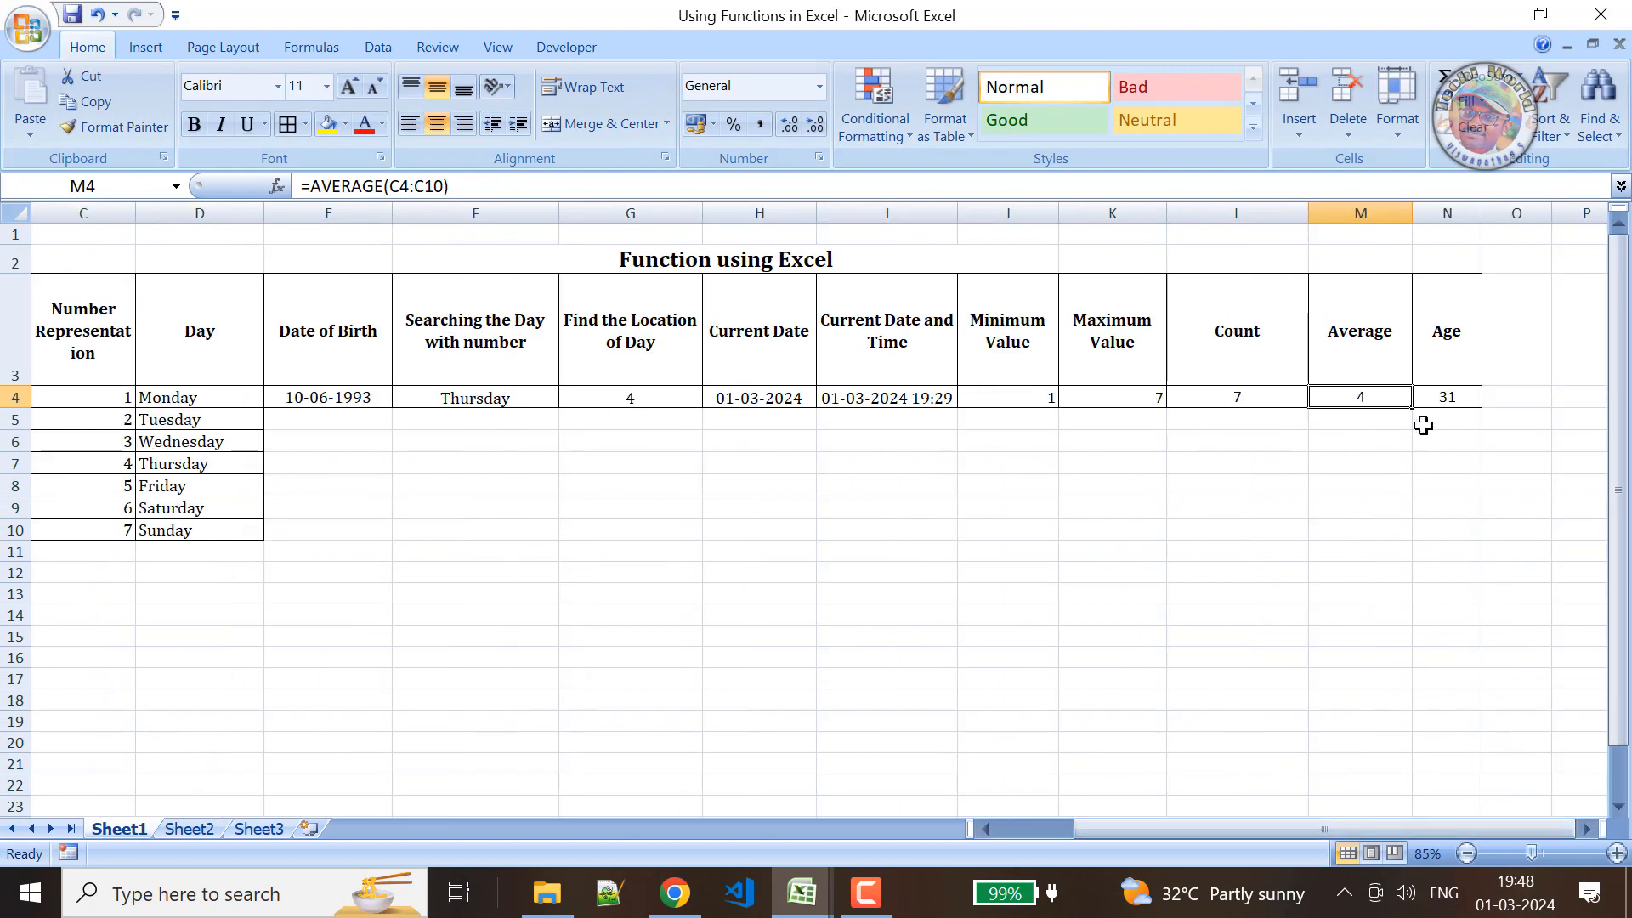
left_click(1434, 398)
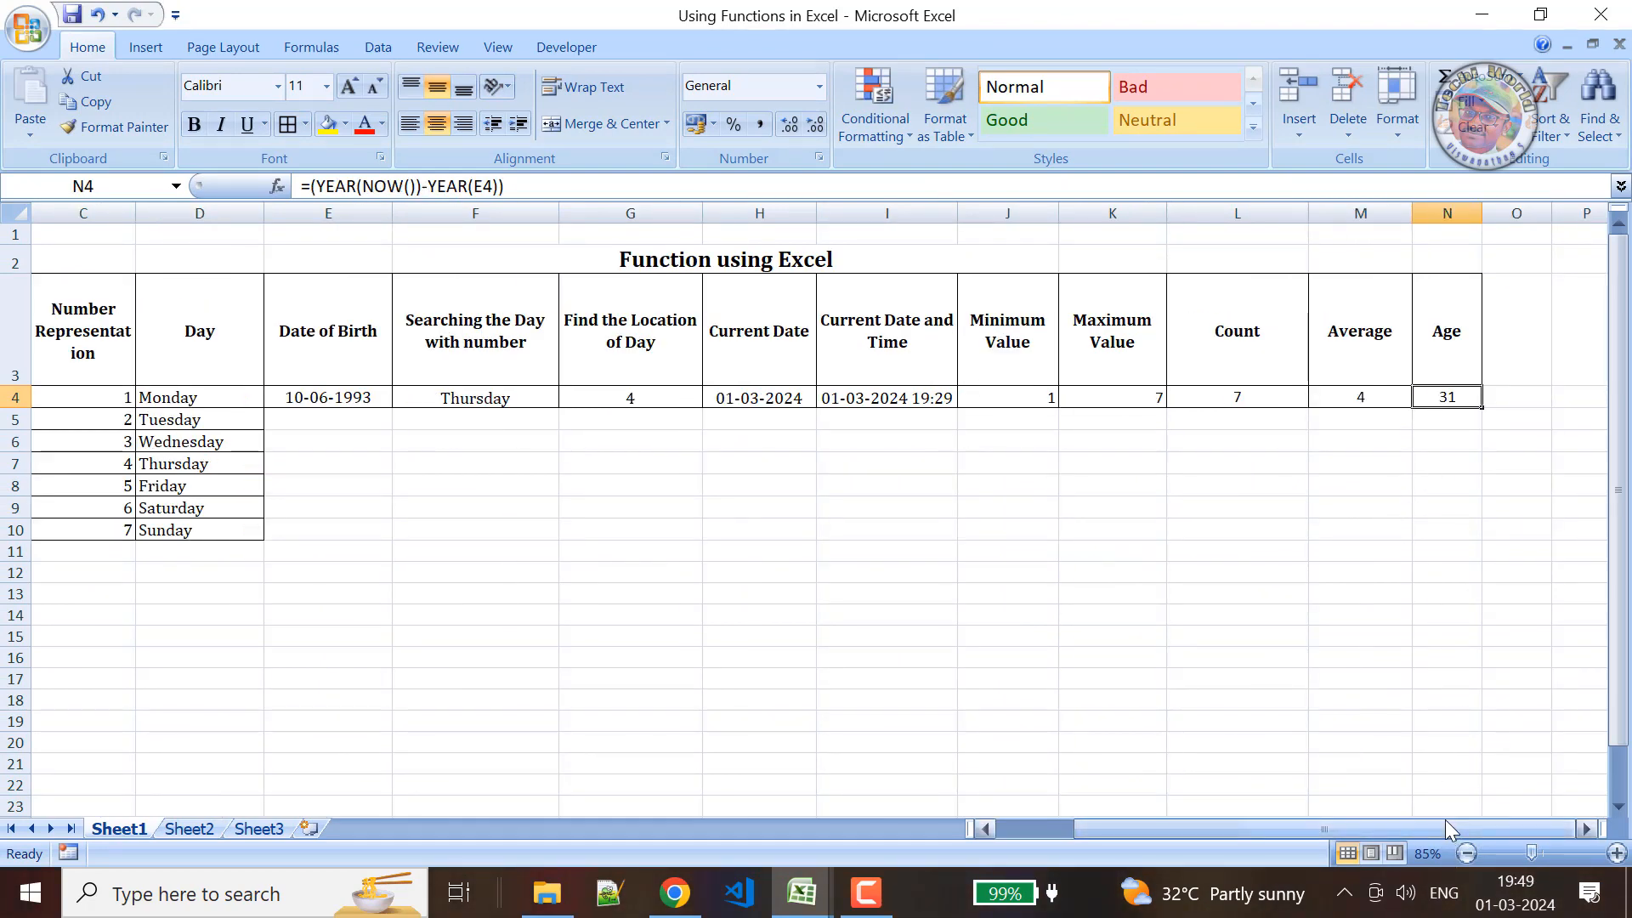
left_click_drag(1445, 819, 1406, 824)
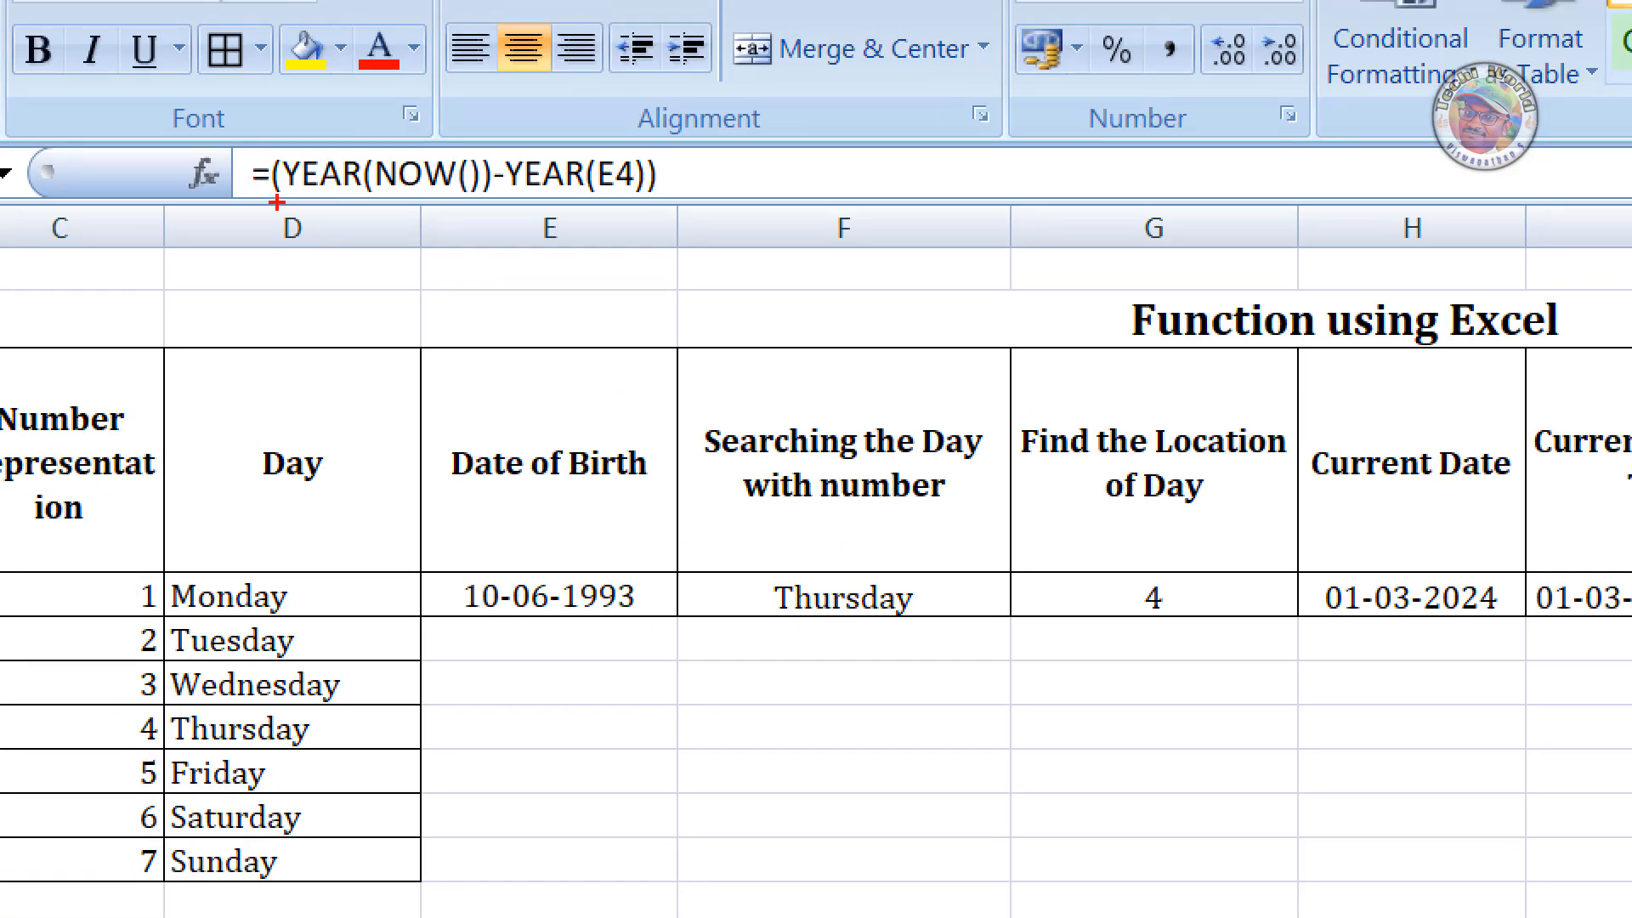
left_click_drag(272, 192, 488, 192)
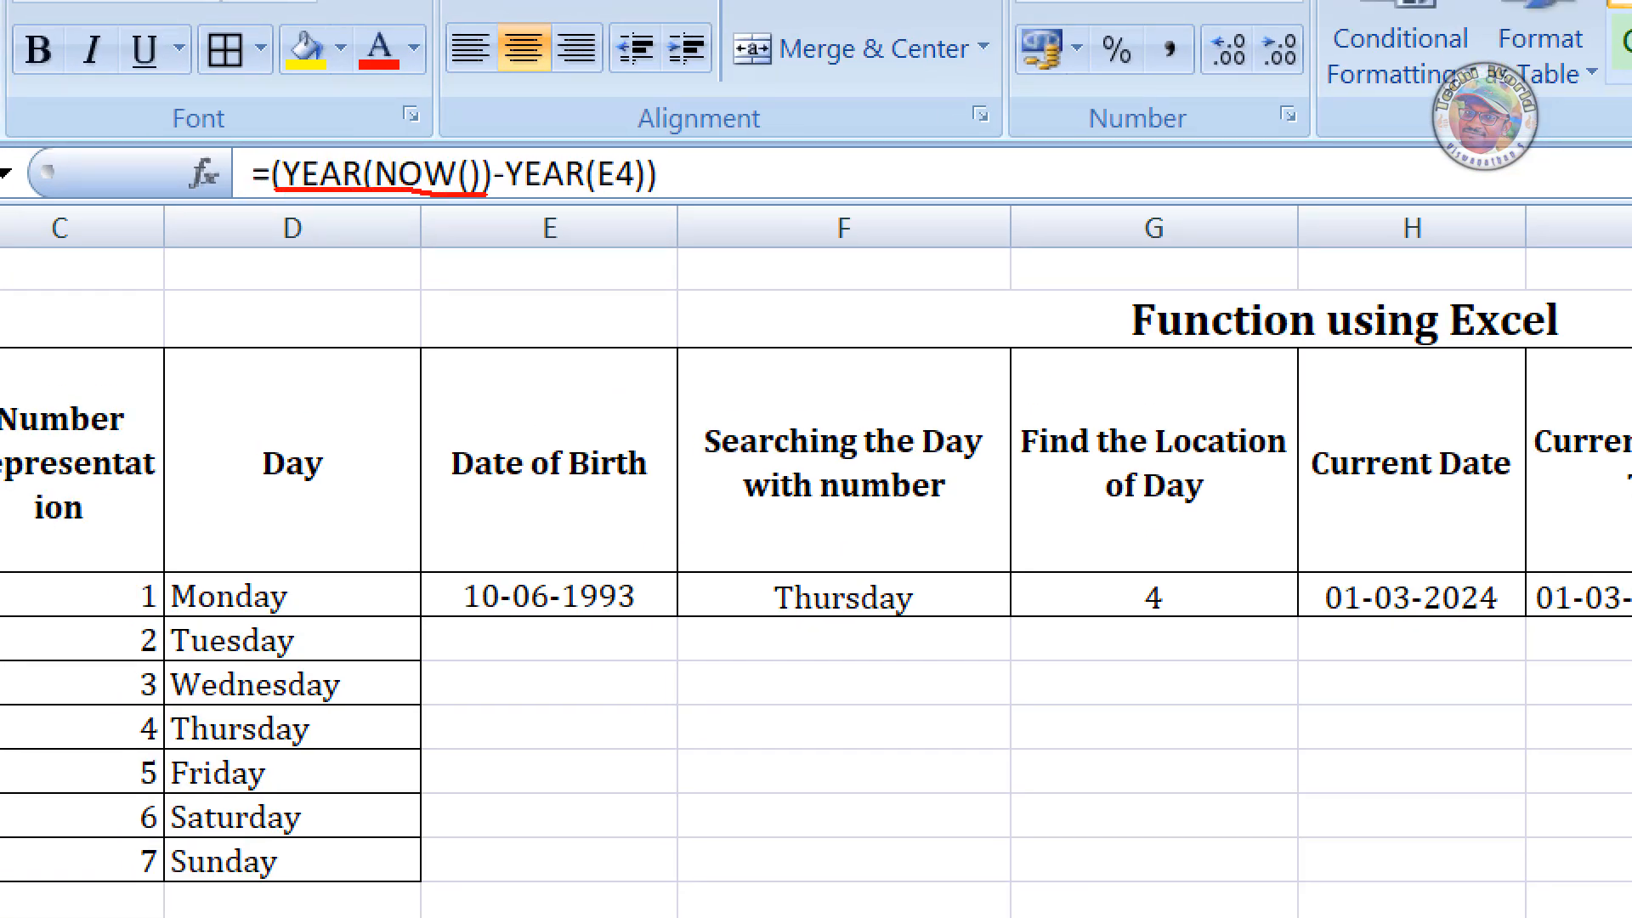
left_click_drag(408, 142, 466, 108)
mouse_move(515, 201)
left_mouse_down()
mouse_move(619, 186)
mouse_move(580, 588)
mouse_move(627, 538)
left_mouse_up()
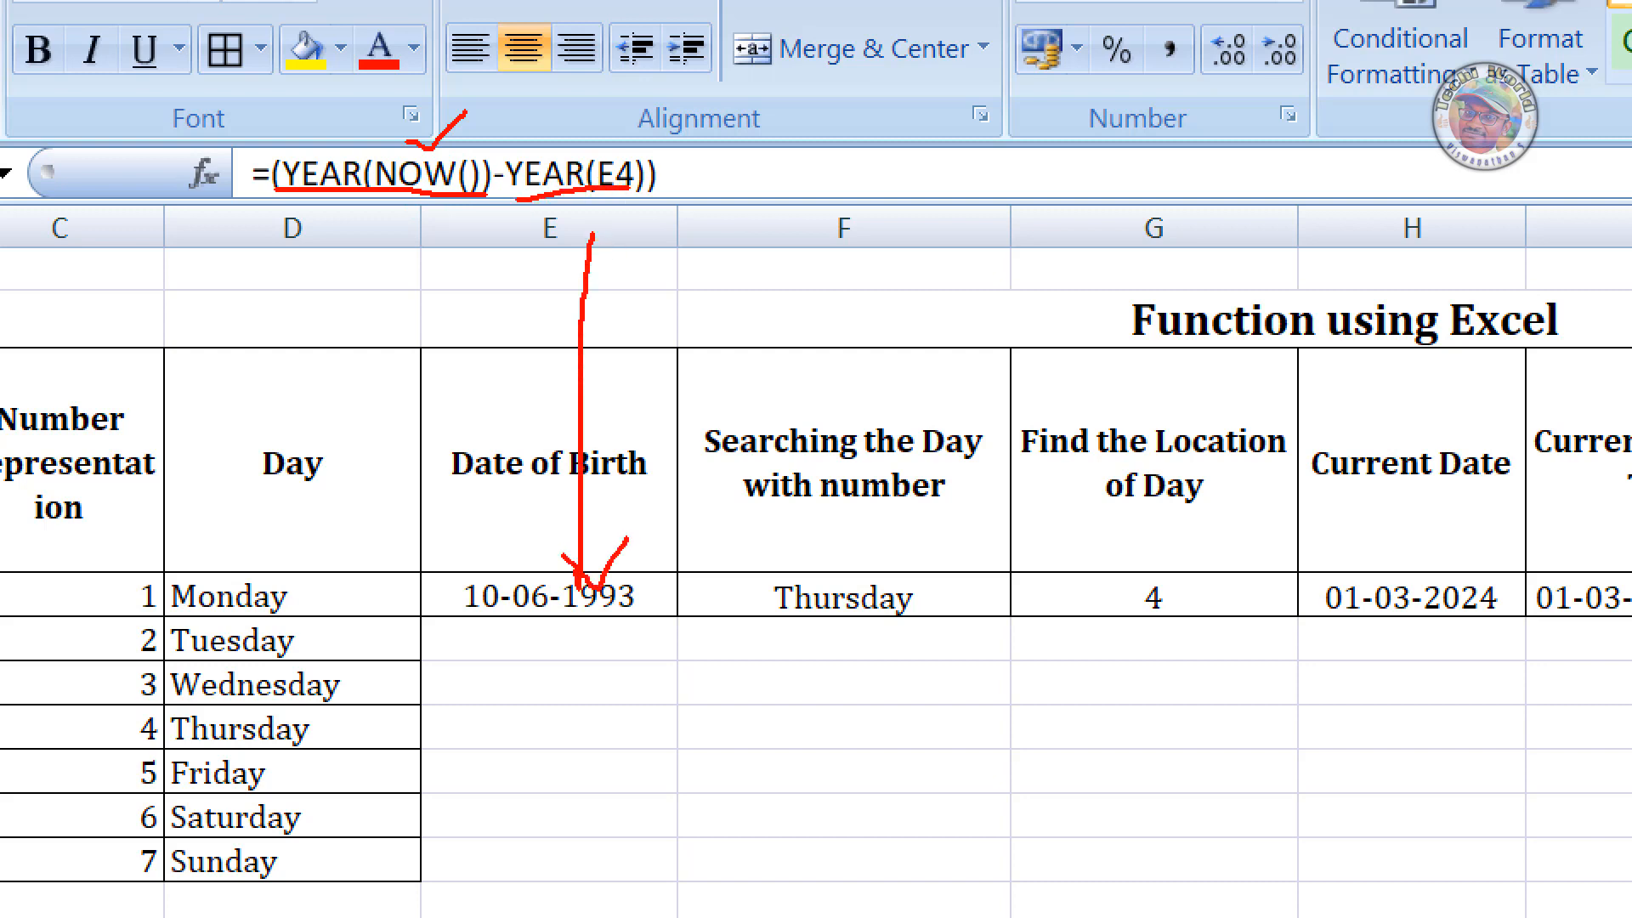
left_click_drag(562, 614, 646, 618)
Handwrite the date of birth in red near cell E4, separating the day, month and year with slashes.
mouse_move(469, 654)
left_mouse_down()
mouse_move(471, 710)
mouse_move(534, 680)
mouse_move(510, 650)
left_mouse_up()
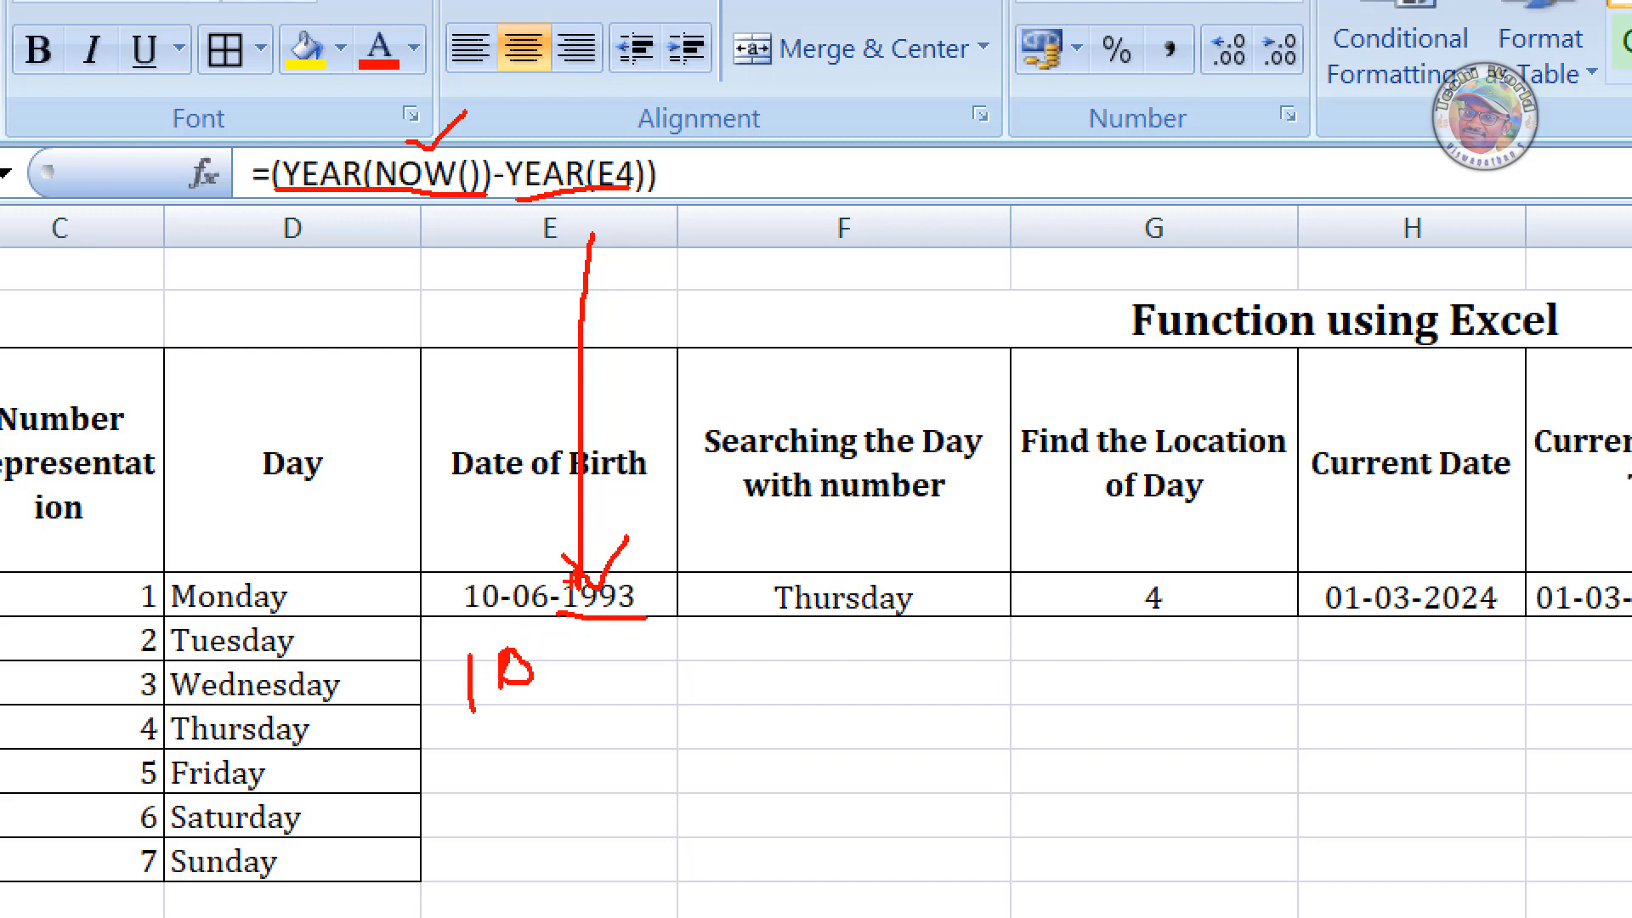
left_click_drag(574, 577, 581, 772)
mouse_move(629, 644)
left_mouse_down()
mouse_move(620, 688)
mouse_move(639, 650)
left_mouse_up()
mouse_move(657, 590)
left_mouse_down()
mouse_move(671, 676)
mouse_move(688, 654)
left_mouse_up()
left_click_drag(708, 571, 732, 722)
left_click_drag(752, 616, 770, 677)
left_click_drag(799, 604, 834, 671)
mouse_move(848, 569)
left_mouse_down()
mouse_move(837, 582)
mouse_move(864, 563)
mouse_move(875, 633)
left_mouse_up()
mouse_move(888, 542)
left_mouse_down()
mouse_move(911, 568)
mouse_move(878, 654)
left_mouse_up()
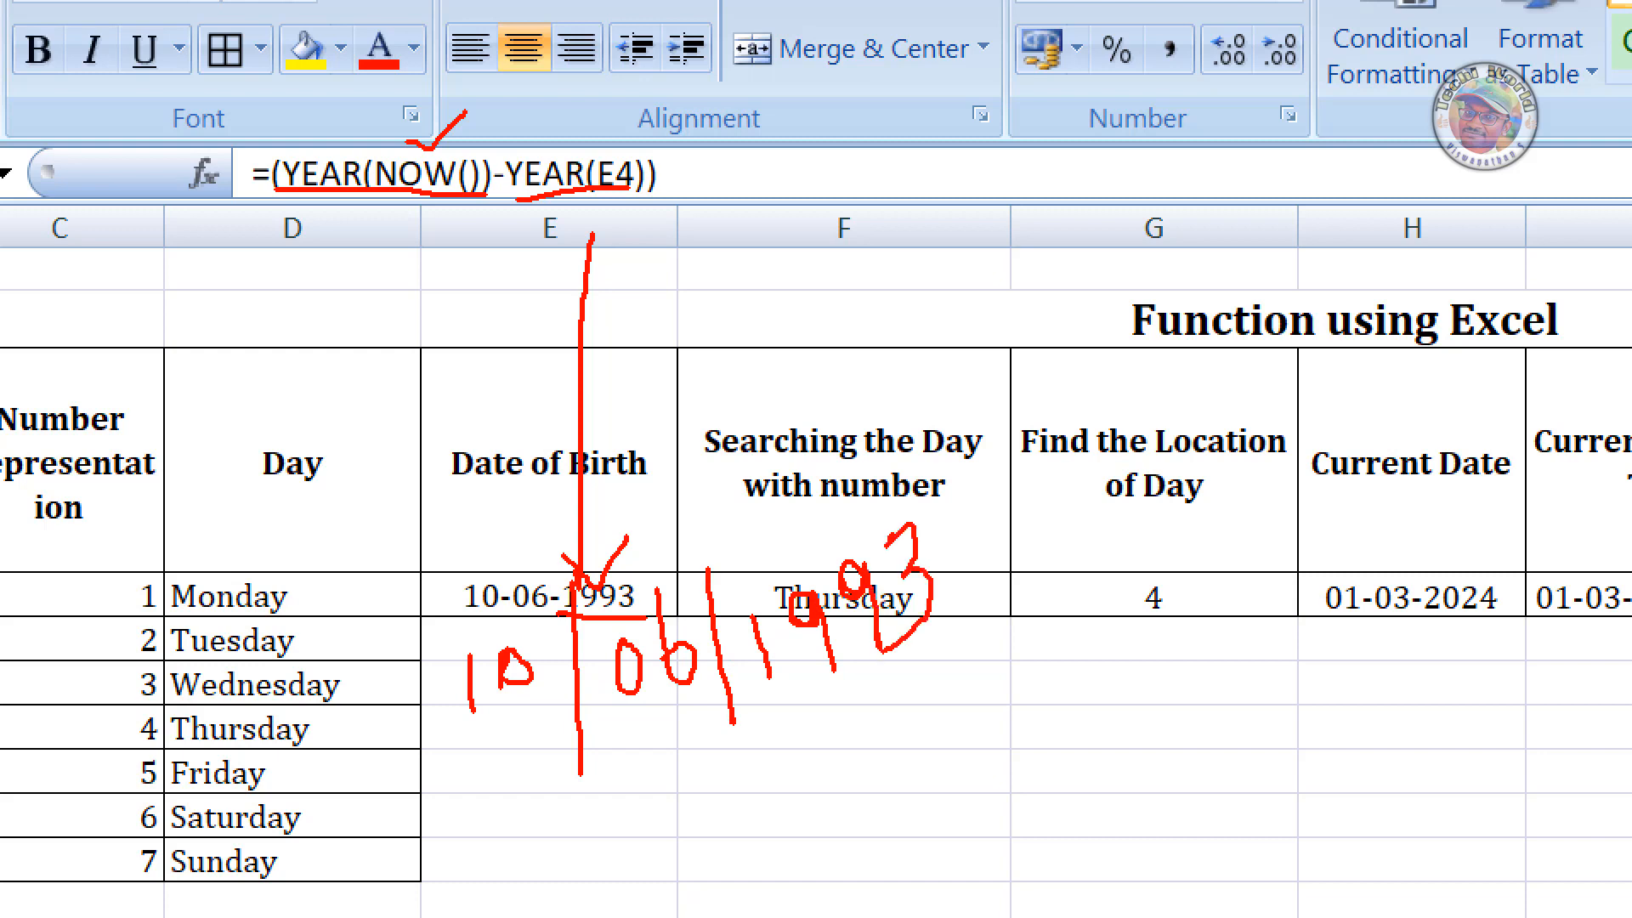
Underline the handwritten date of birth in red and leave the zoomed annotation view.
mouse_move(1027, 617)
left_mouse_down()
mouse_move(718, 770)
mouse_move(509, 809)
left_mouse_up()
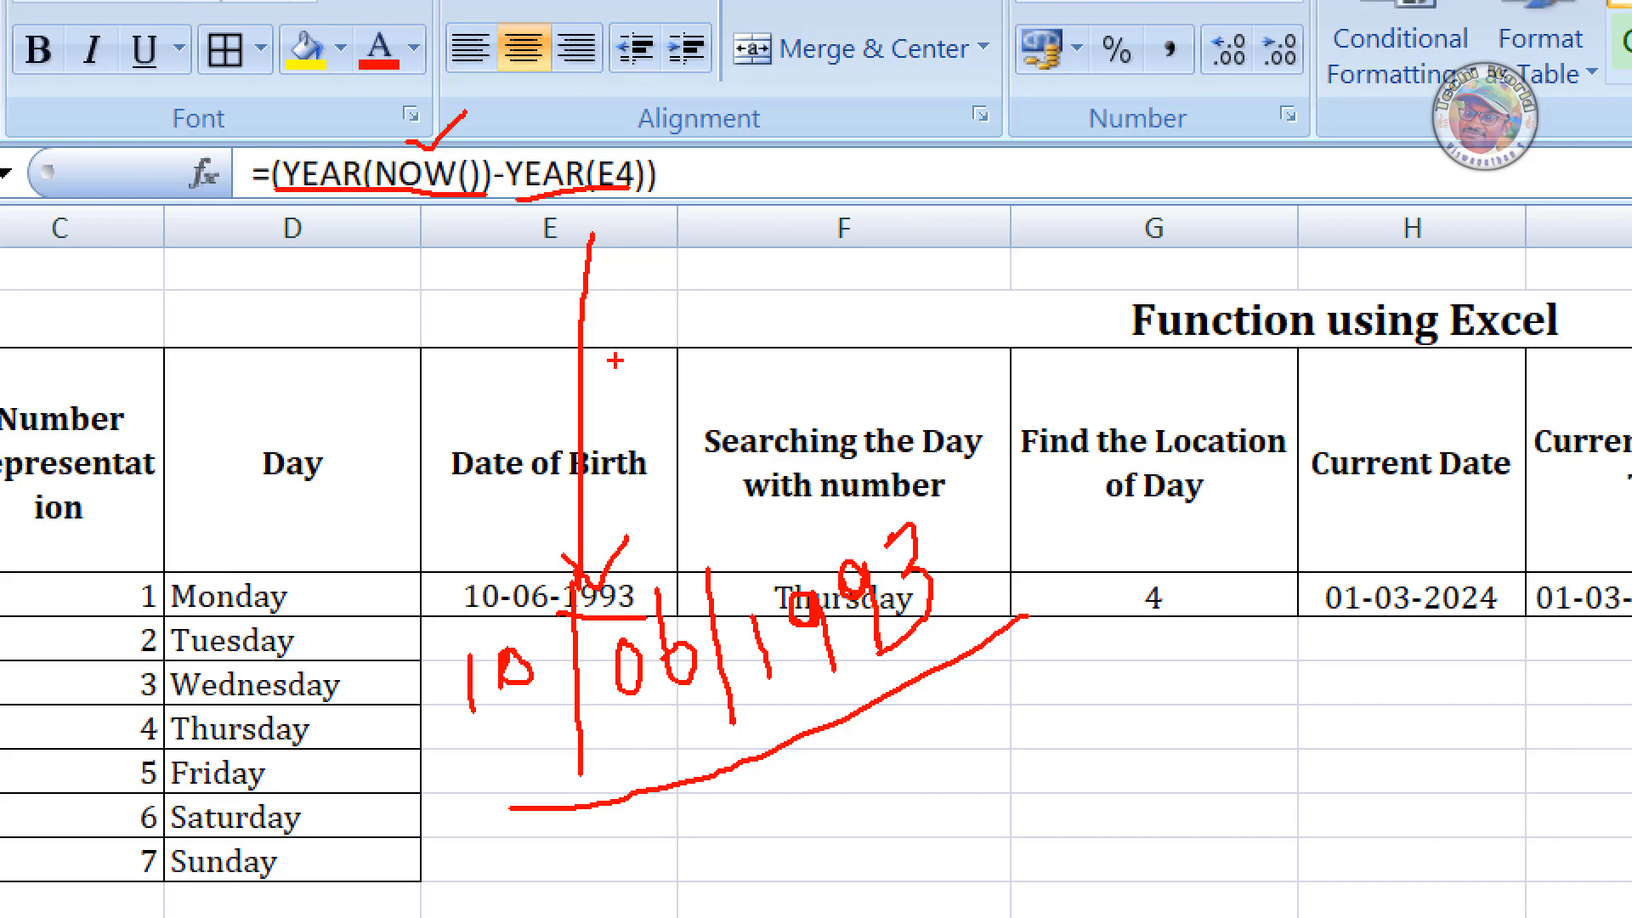
key("Escape")
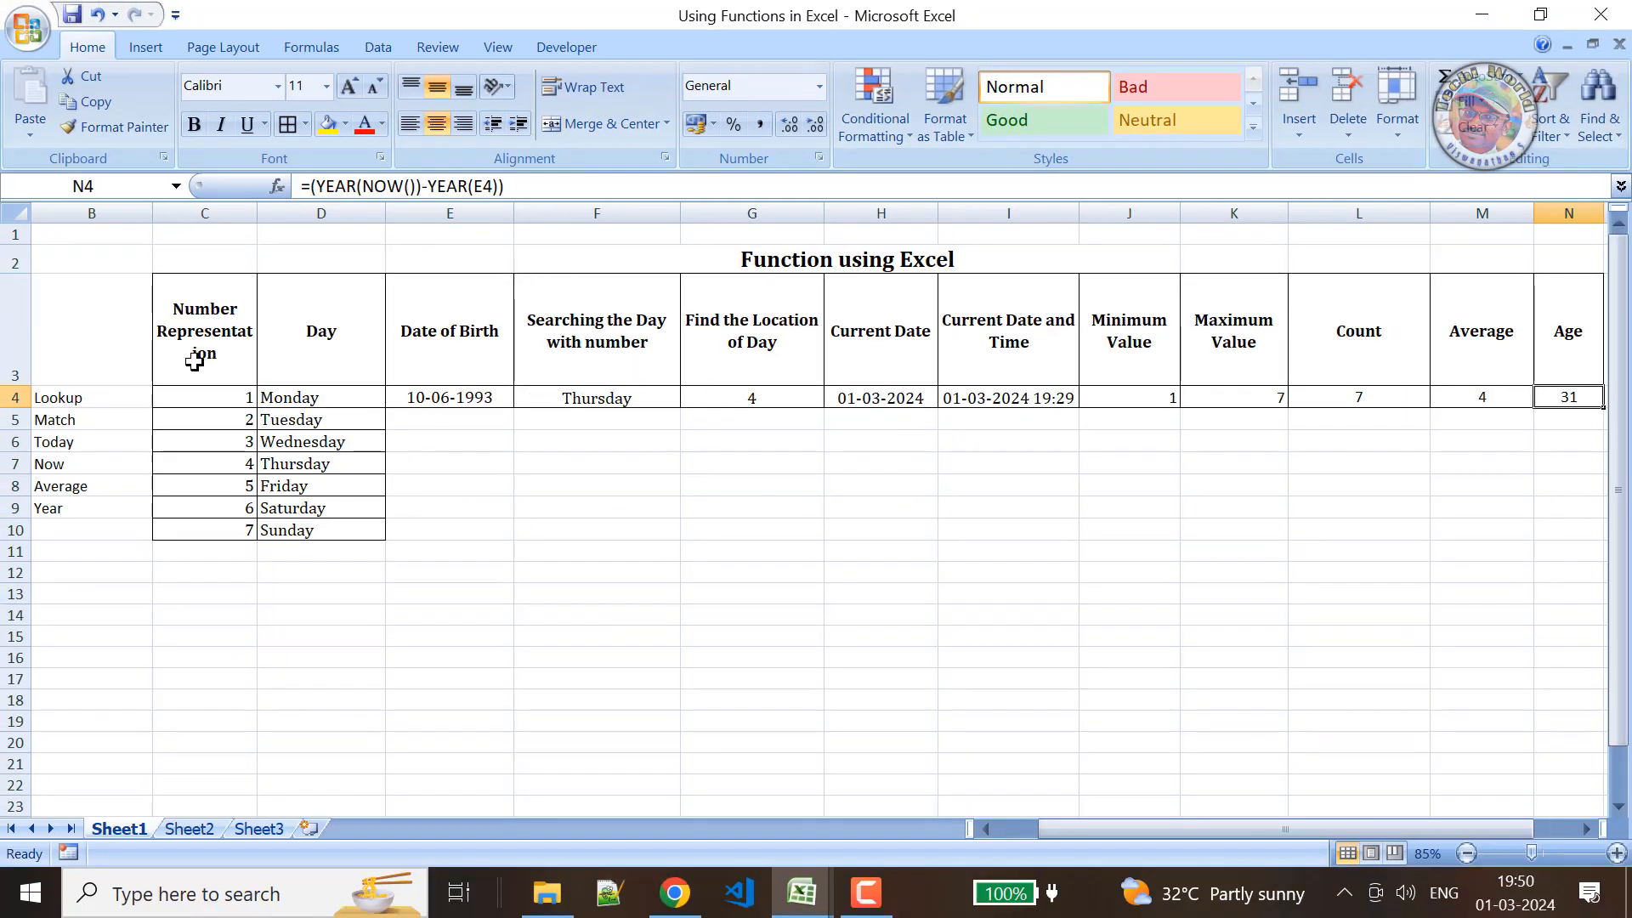
Zoom in on the function list in column B and draw red check marks beside Lookup, Match, Today, Now, Average and Year.
key("ctrl+1")
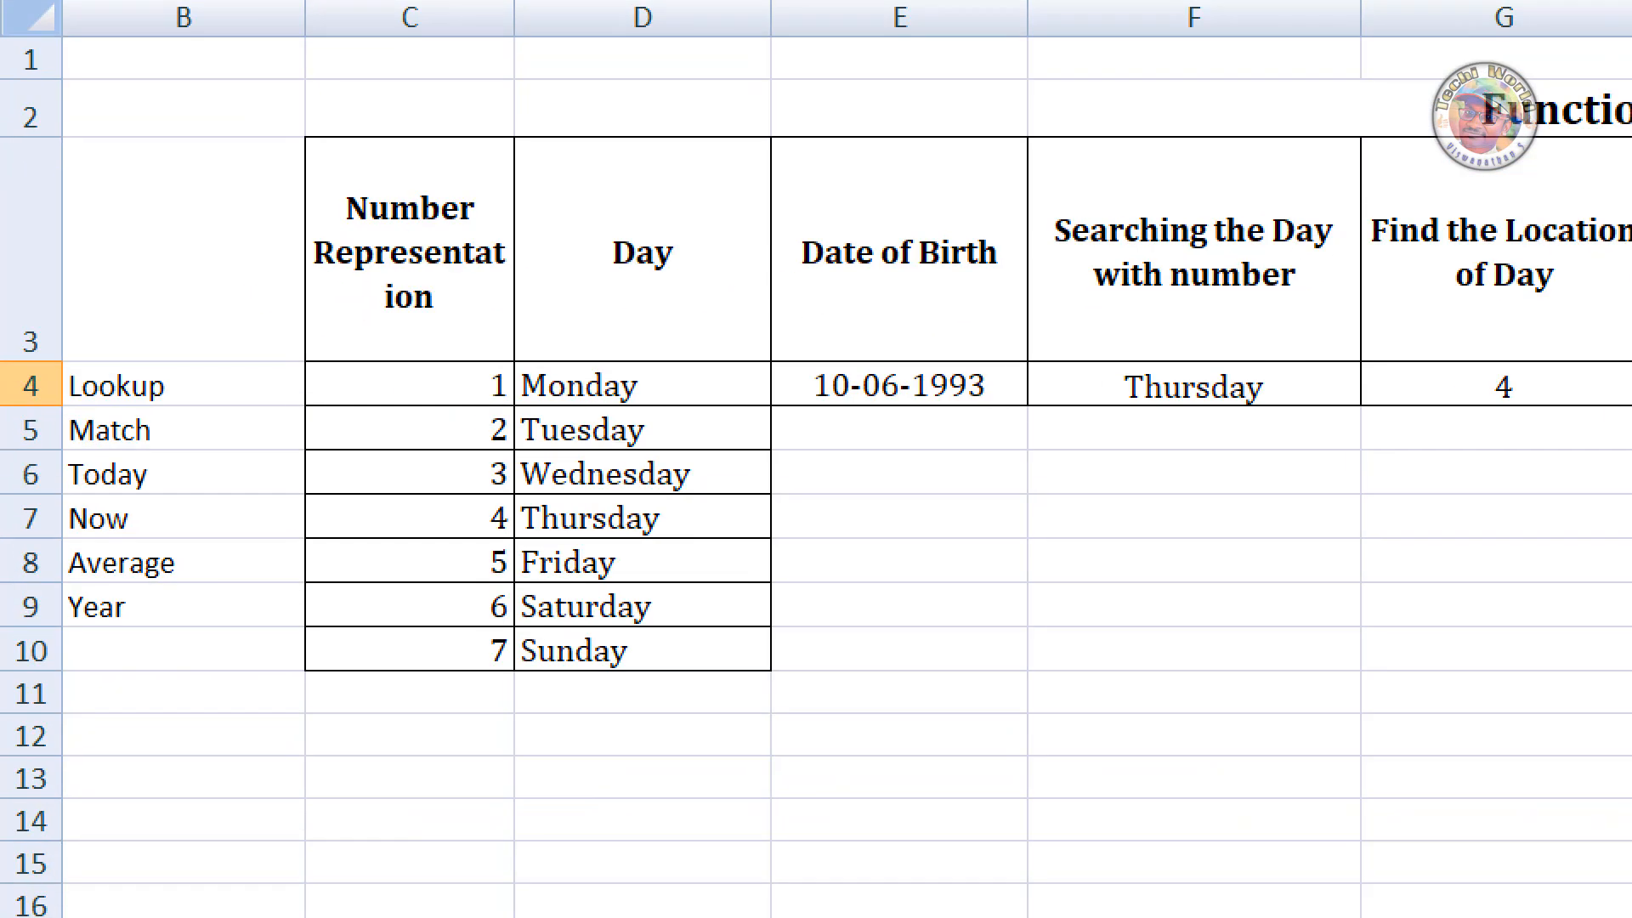
left_click_drag(194, 389, 241, 368)
mouse_move(192, 418)
left_mouse_down()
mouse_move(213, 435)
mouse_move(247, 416)
left_mouse_up()
left_click_drag(189, 481, 241, 457)
mouse_move(189, 512)
left_mouse_down()
mouse_move(218, 527)
mouse_move(248, 506)
left_mouse_up()
left_click_drag(187, 557, 254, 553)
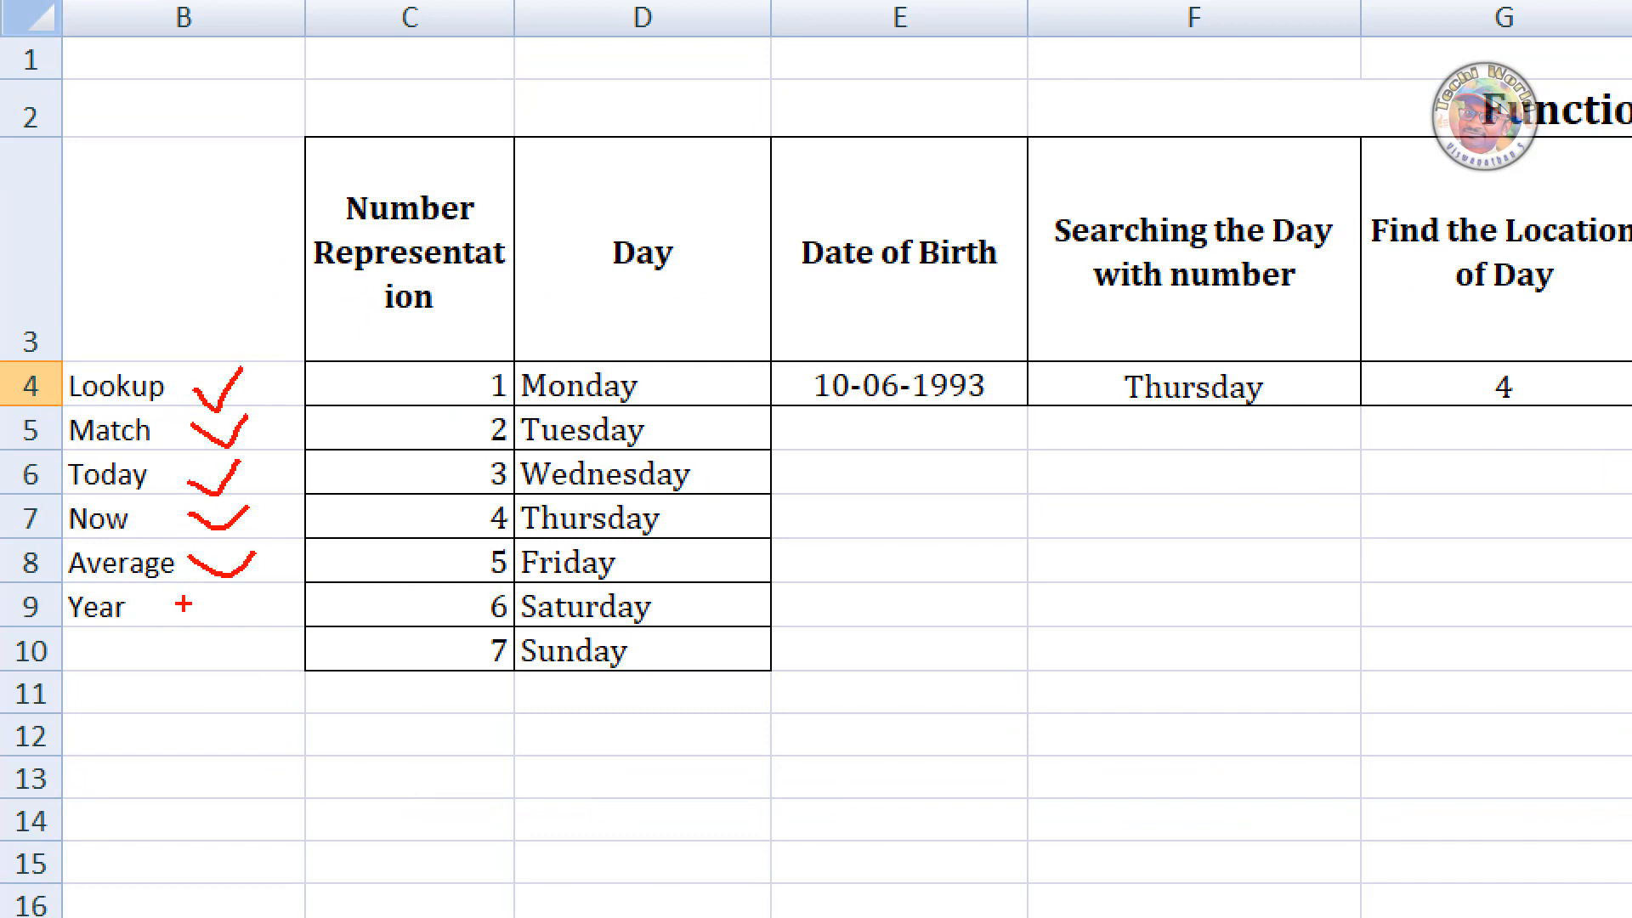
left_click_drag(182, 603, 243, 598)
Circle the function names Today, Now, Average, Lookup, Match and Year in red, and leave the zoomed annotation view.
mouse_move(169, 459)
left_mouse_down()
mouse_move(170, 484)
mouse_move(104, 499)
mouse_move(49, 468)
mouse_move(170, 447)
left_mouse_up()
mouse_move(145, 507)
left_mouse_down()
mouse_move(94, 550)
mouse_move(51, 514)
mouse_move(149, 484)
mouse_move(194, 551)
mouse_move(153, 599)
mouse_move(93, 595)
mouse_move(49, 557)
mouse_move(123, 529)
mouse_move(187, 546)
left_mouse_up()
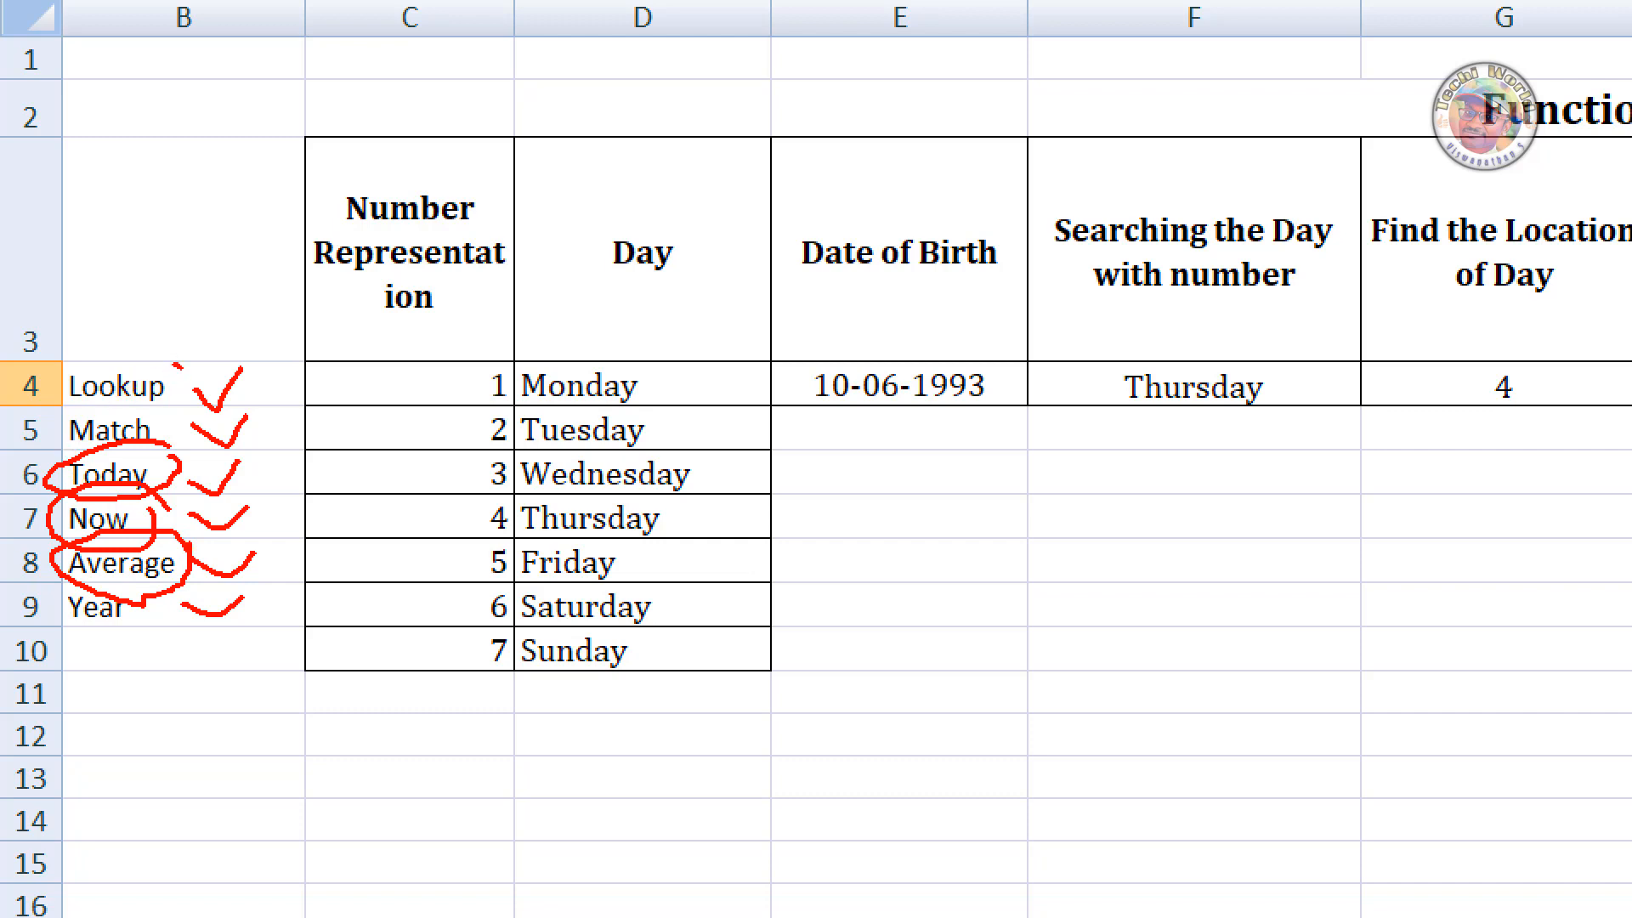
left_click_drag(174, 365, 212, 347)
left_click_drag(180, 415, 200, 428)
left_click_drag(136, 608, 175, 604)
key("Escape")
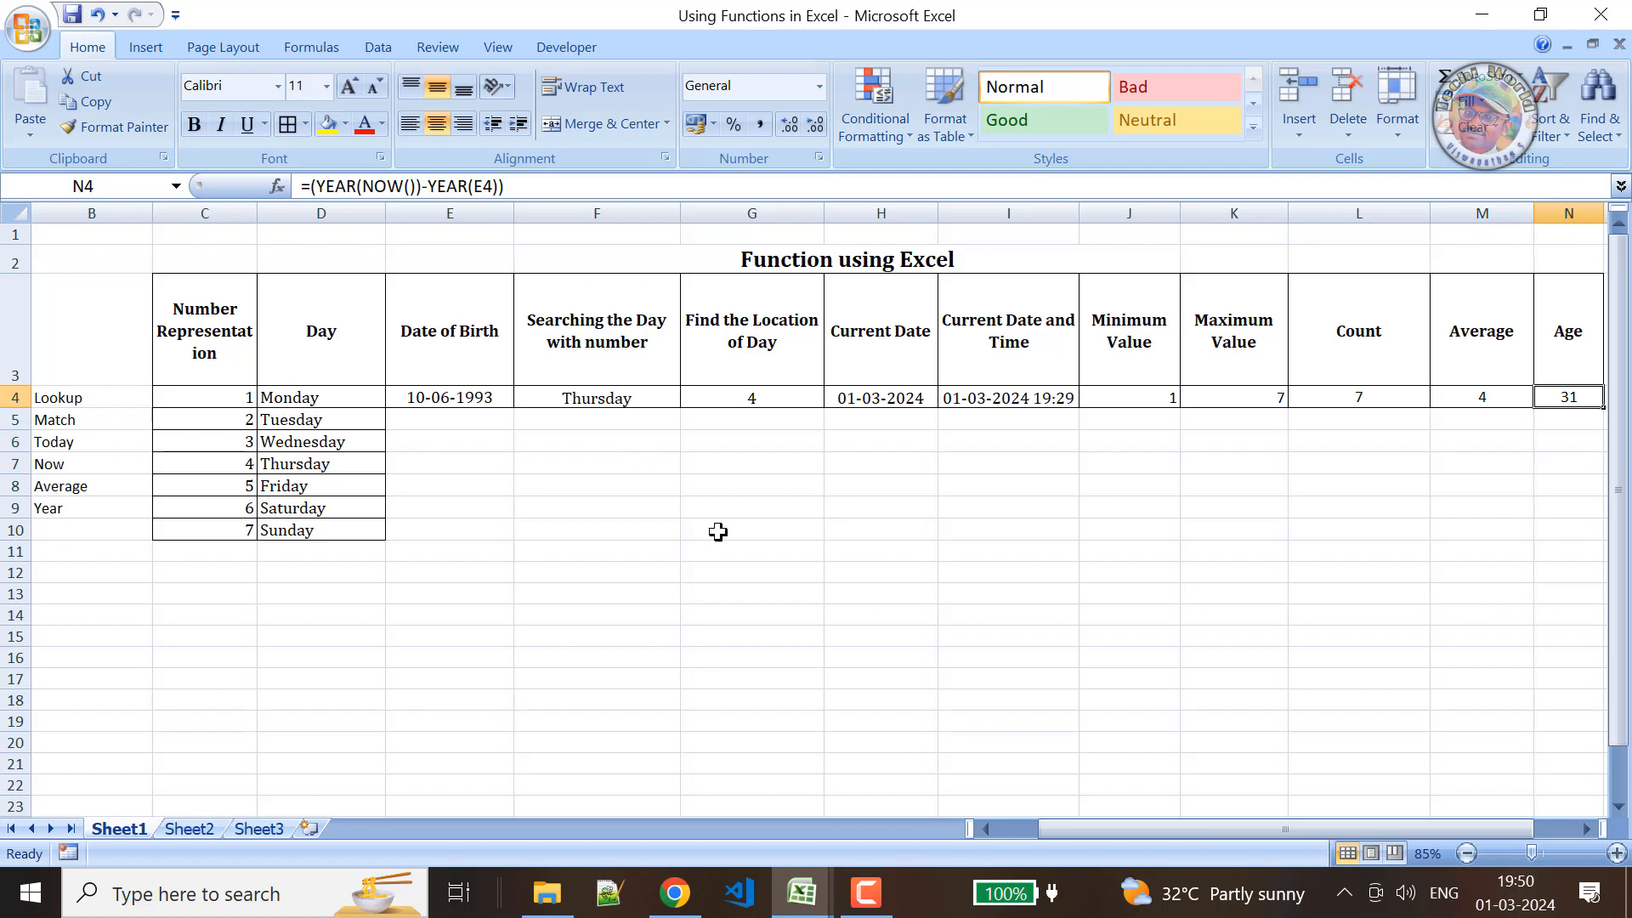
left_click(866, 892)
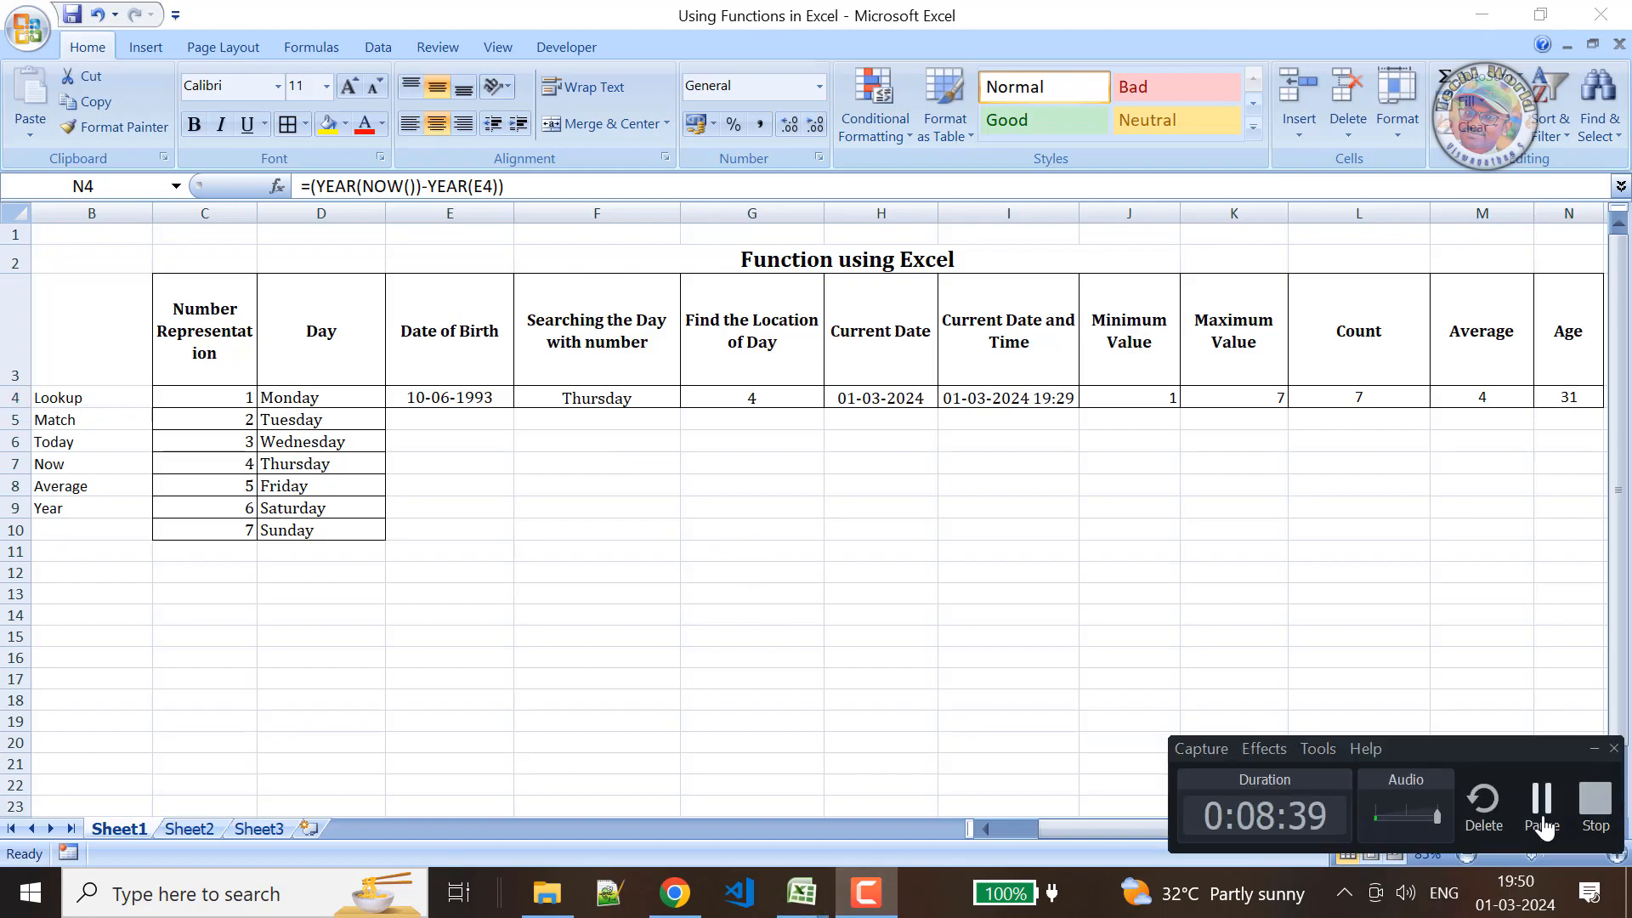